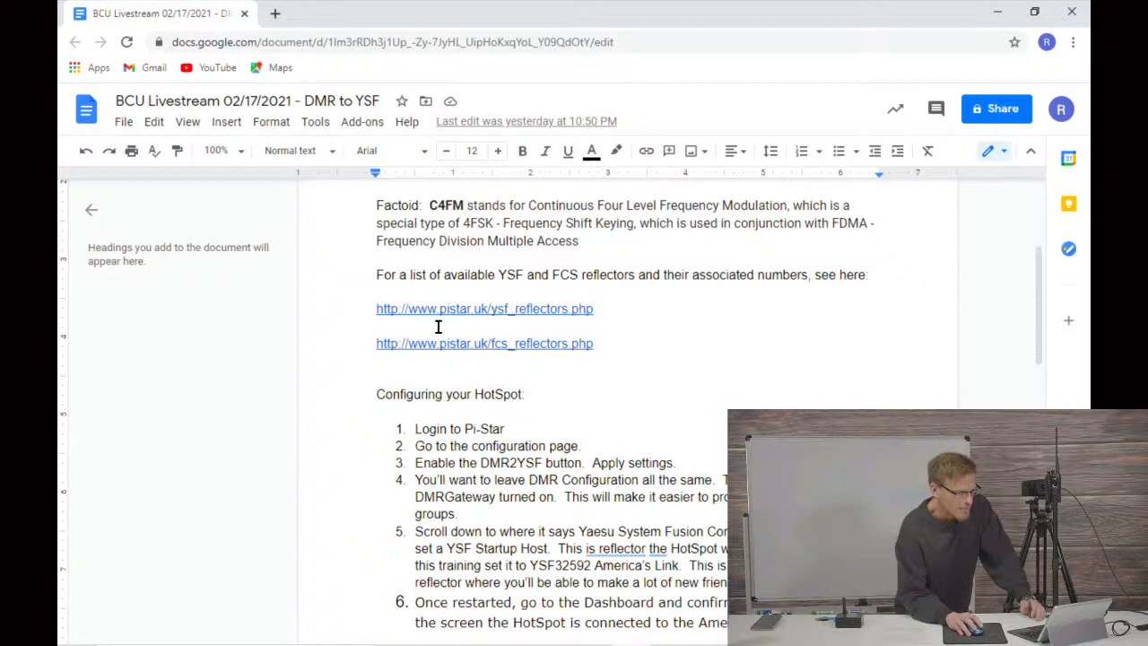
Step: Open the YSF reflector list through its pistar.uk link in the document
{"action": "left_click", "coordinate": [480, 313]}
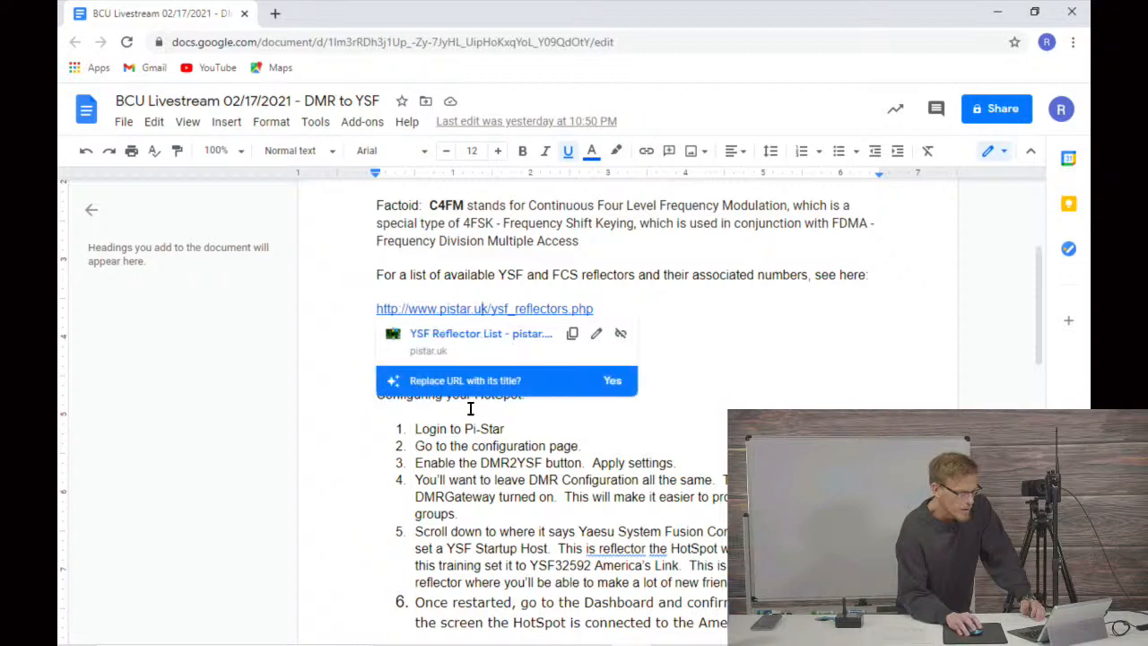
{"action": "left_click", "coordinate": [438, 336]}
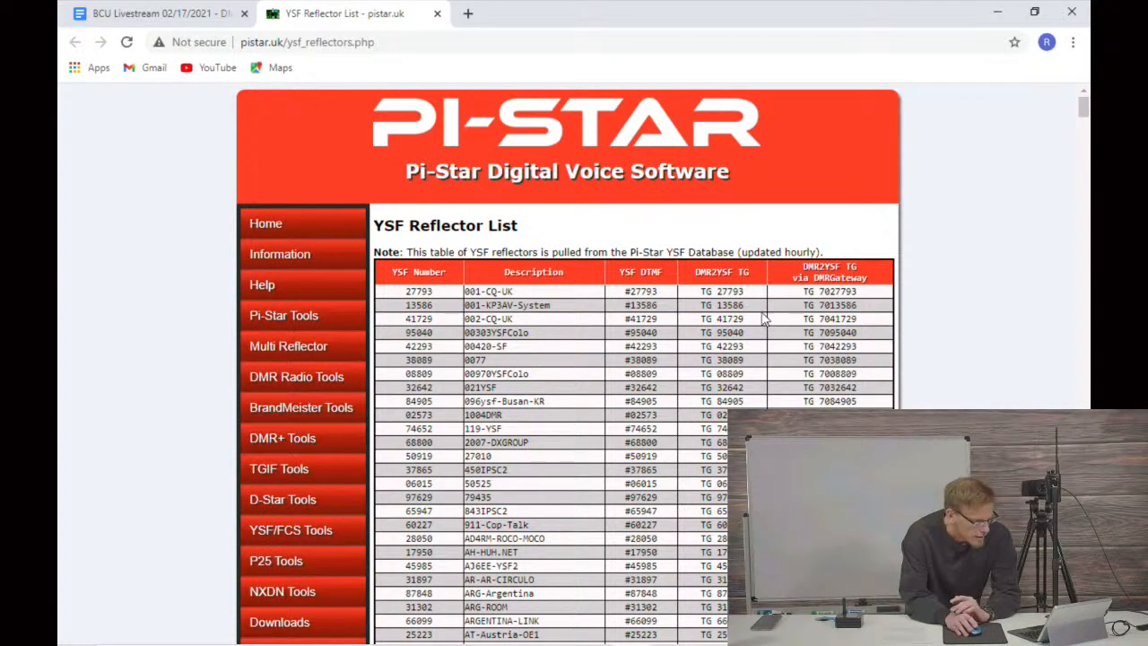
Step: Look through the YSF reflector table, examining the reflector numbers, descriptions and the DMR2YSF talkgroups with and without DMRGateway
{"action": "scroll", "coordinate": [644, 350], "scroll_direction": "down", "scroll_amount": 3}
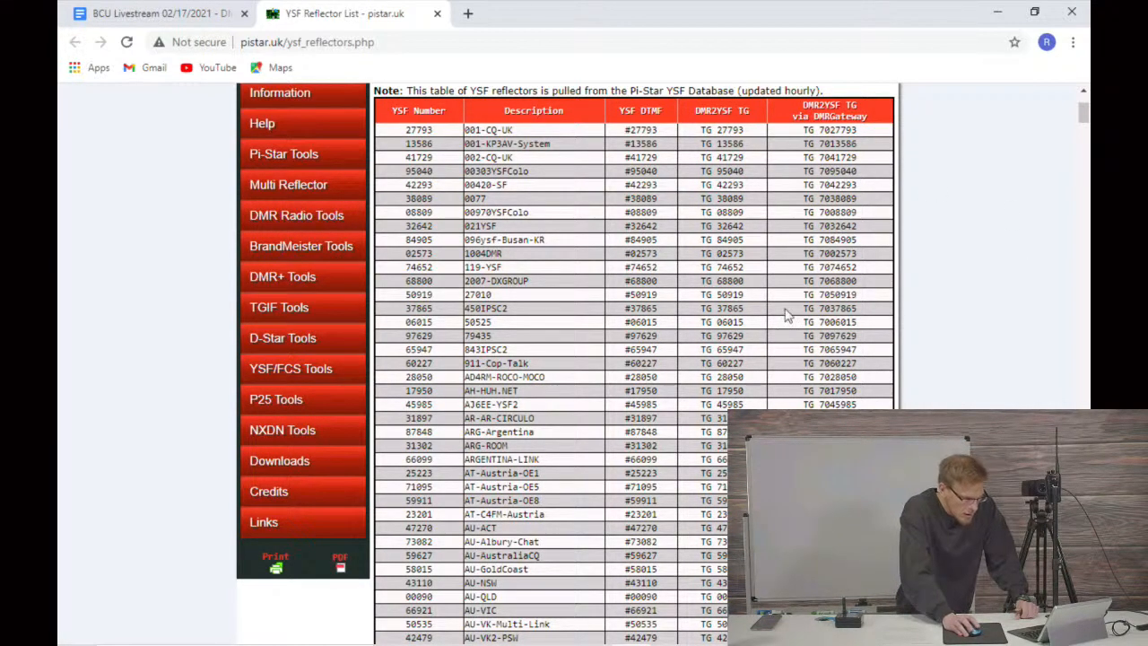
{"action": "scroll", "coordinate": [660, 385], "scroll_direction": "down", "scroll_amount": 2}
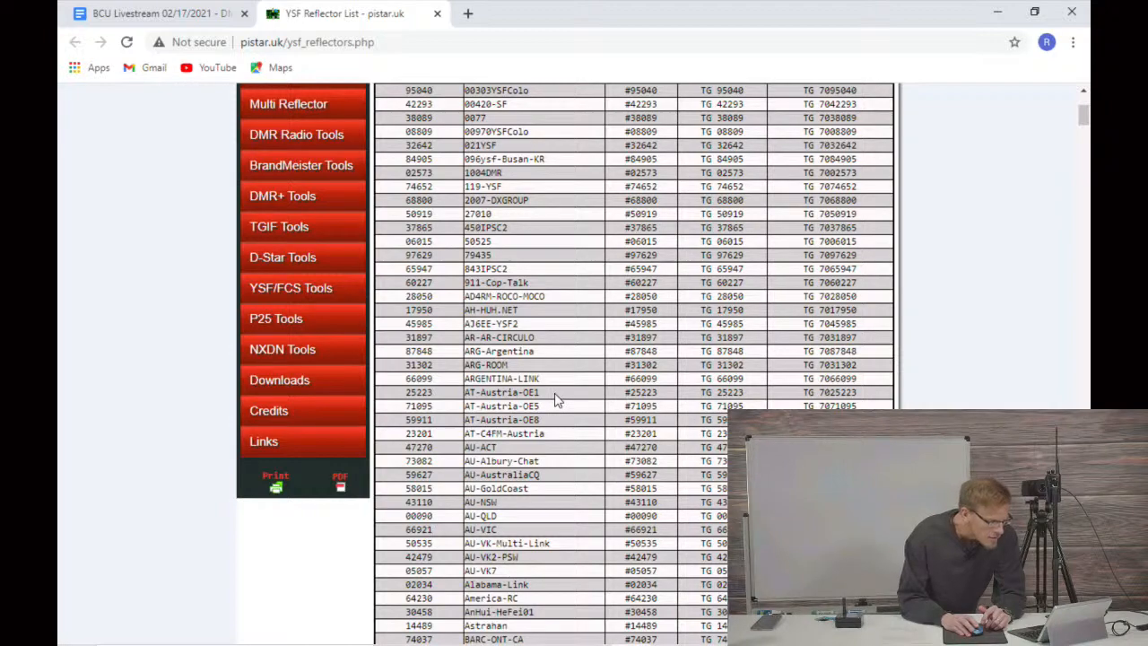
{"action": "scroll", "coordinate": [555, 400], "scroll_direction": "down", "scroll_amount": 1}
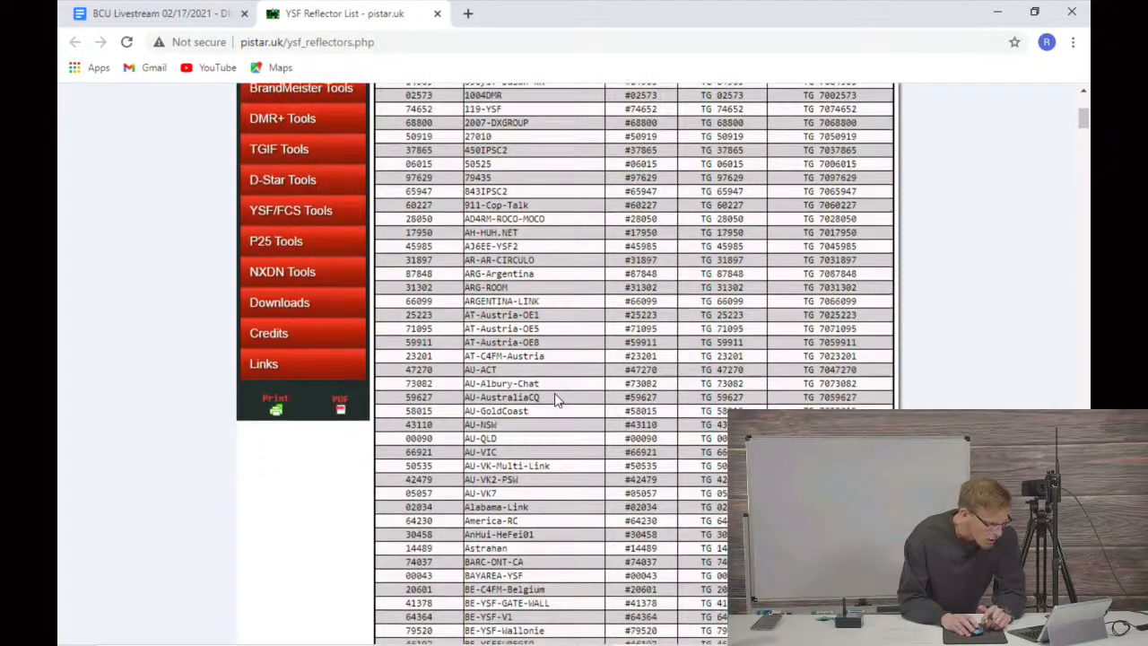
{"action": "scroll", "coordinate": [555, 400], "scroll_direction": "down", "scroll_amount": 1}
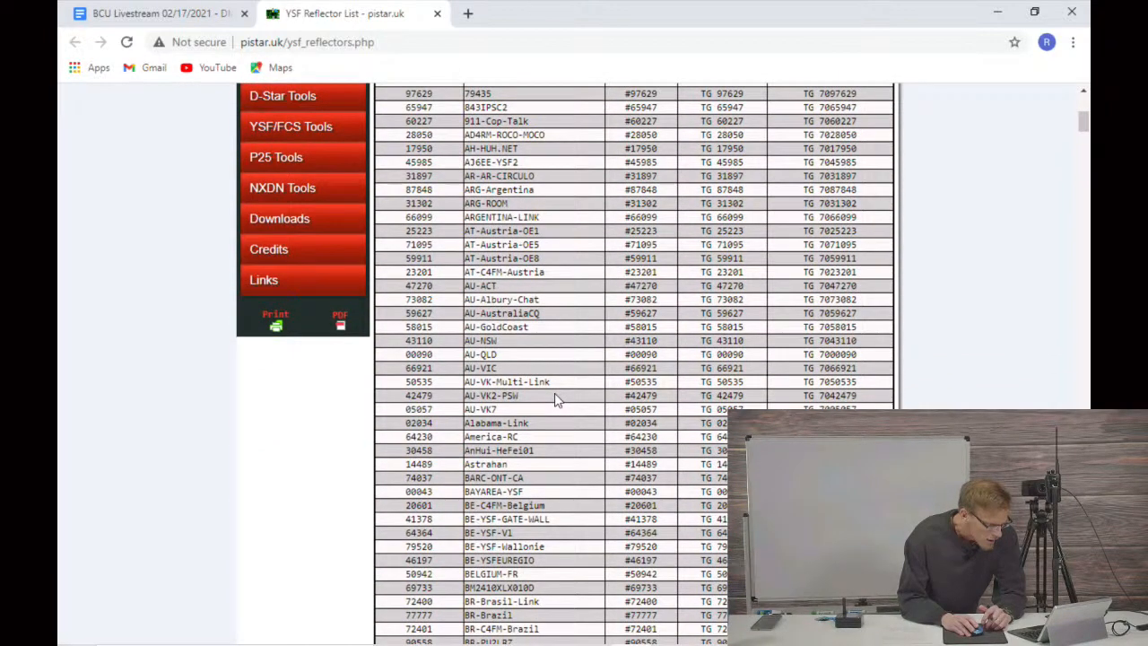
{"action": "scroll", "coordinate": [554, 400], "scroll_direction": "down", "scroll_amount": 1}
{"action": "scroll", "coordinate": [527, 425], "scroll_direction": "down", "scroll_amount": 4}
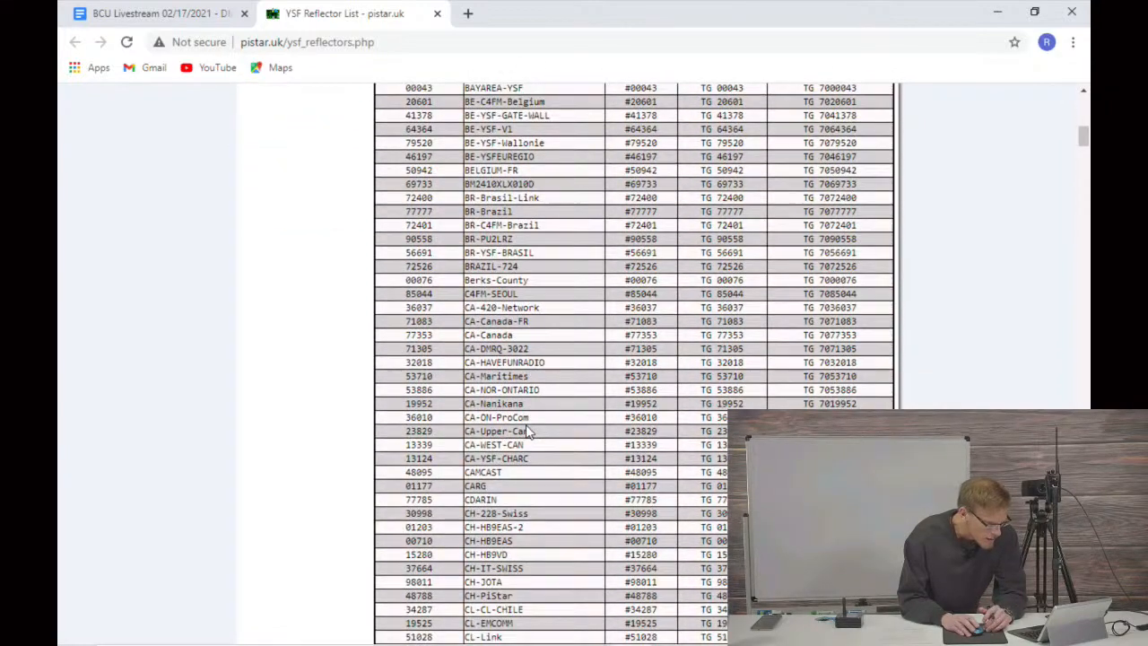
{"action": "scroll", "coordinate": [528, 431], "scroll_direction": "down", "scroll_amount": 2}
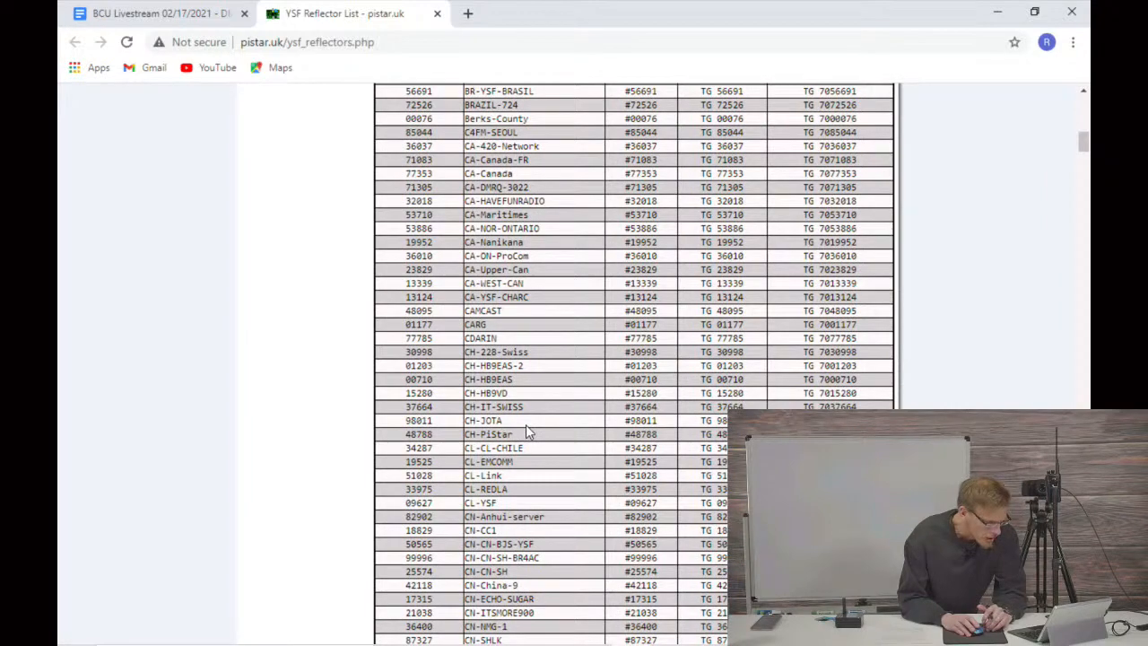
{"action": "scroll", "coordinate": [527, 431], "scroll_direction": "down", "scroll_amount": 3}
{"action": "scroll", "coordinate": [525, 424], "scroll_direction": "down", "scroll_amount": 3}
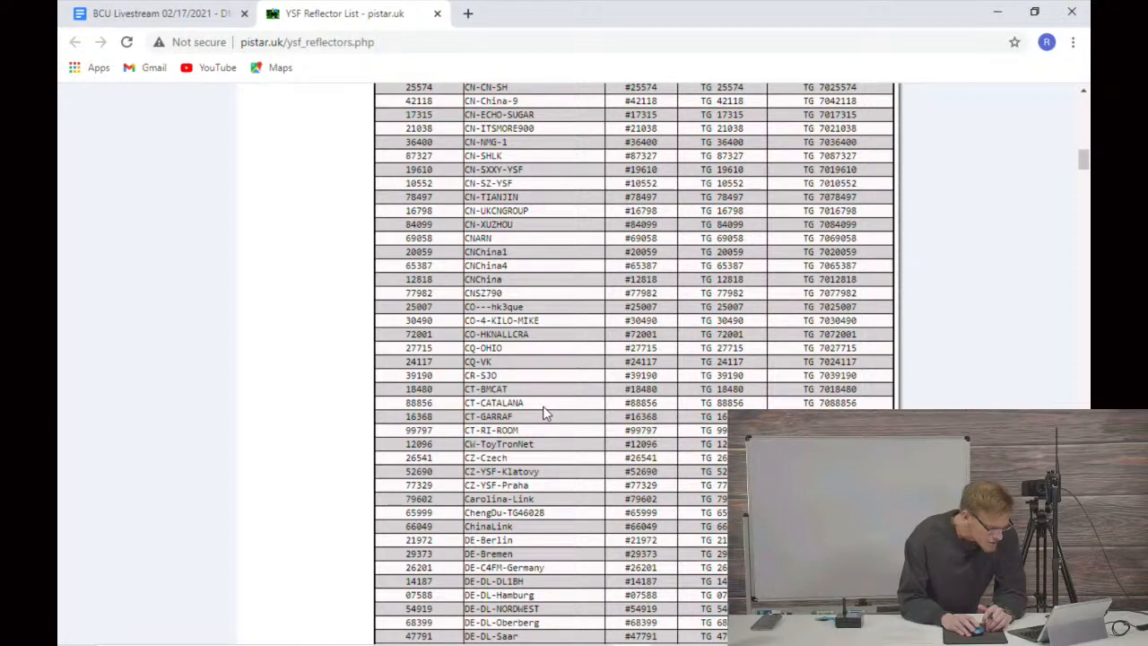
{"action": "scroll", "coordinate": [544, 412], "scroll_direction": "down", "scroll_amount": 1}
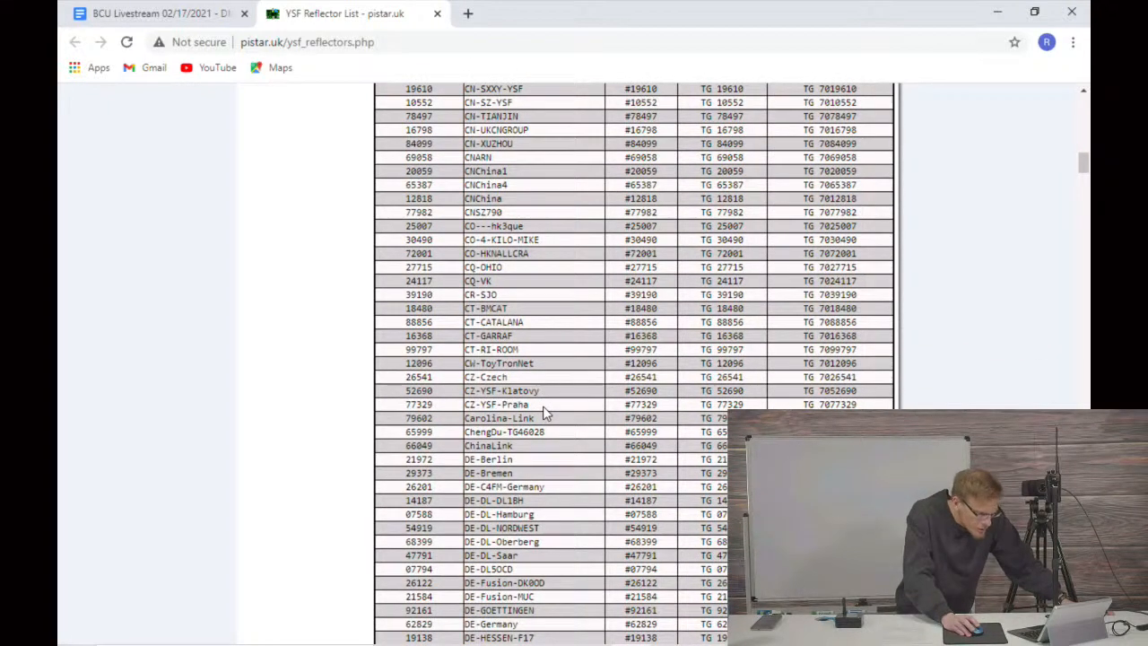
{"action": "scroll", "coordinate": [545, 412], "scroll_direction": "down", "scroll_amount": 1}
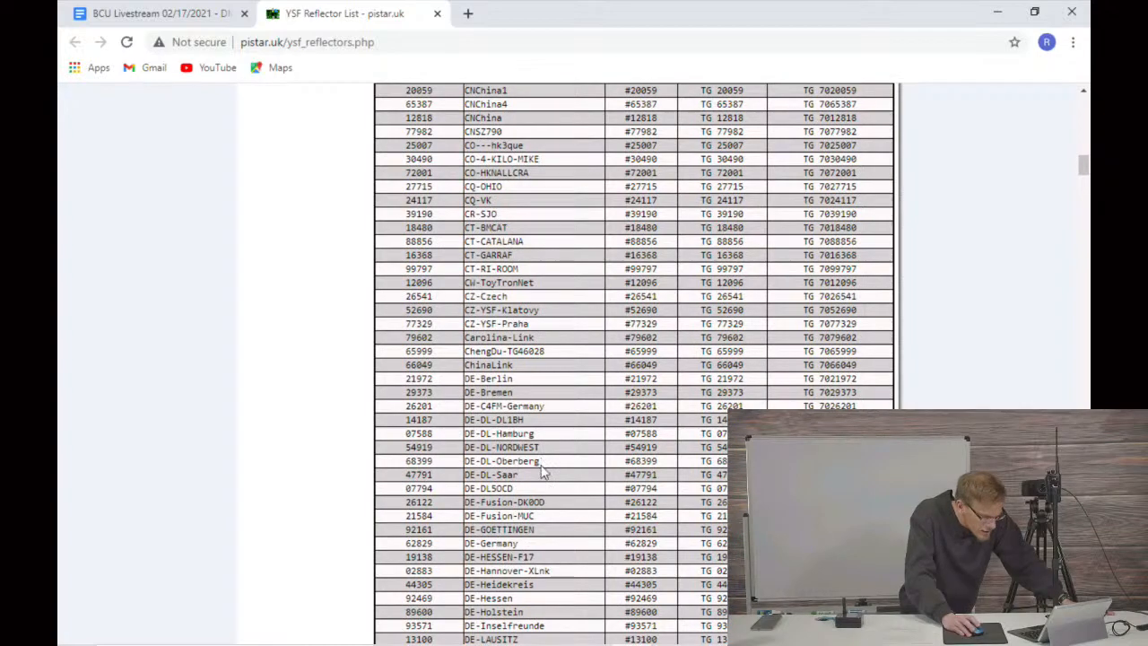
{"action": "scroll", "coordinate": [541, 448], "scroll_direction": "down", "scroll_amount": 1}
{"action": "scroll", "coordinate": [566, 411], "scroll_direction": "down", "scroll_amount": 1}
{"action": "scroll", "coordinate": [565, 410], "scroll_direction": "down", "scroll_amount": 8}
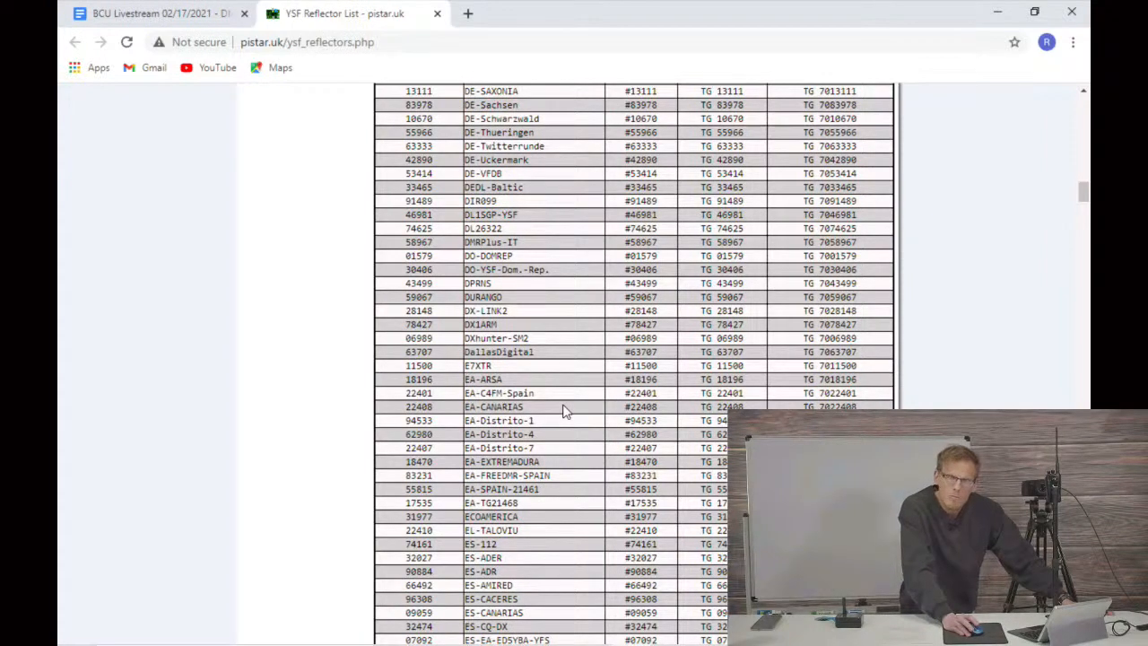
{"action": "scroll", "coordinate": [565, 410], "scroll_direction": "down", "scroll_amount": 5}
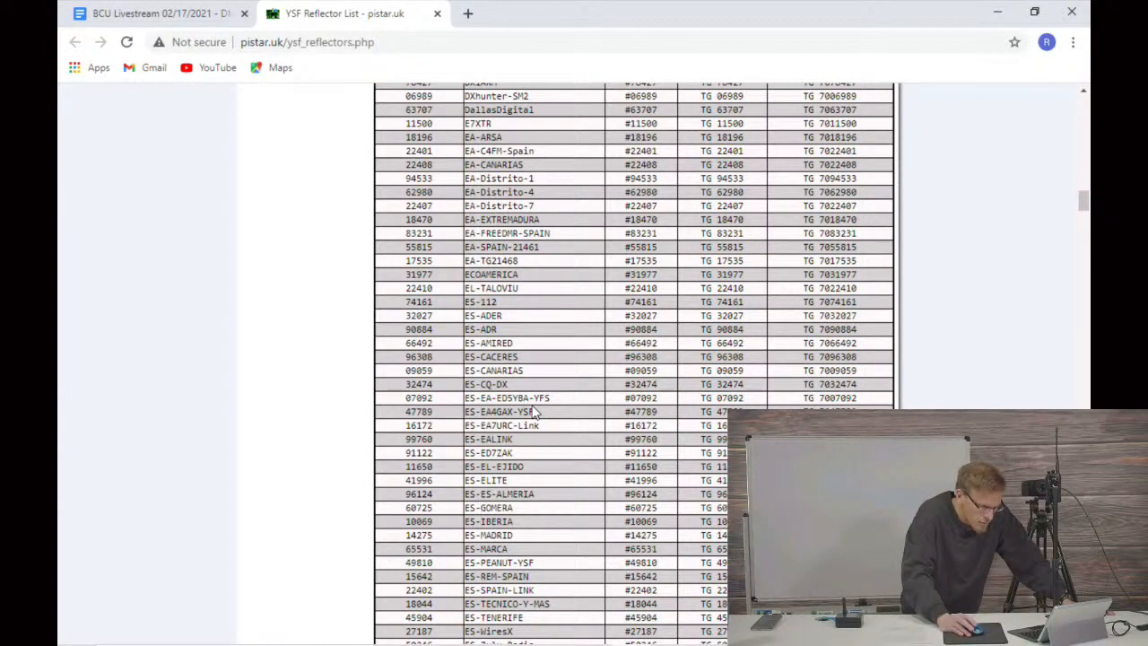
{"action": "scroll", "coordinate": [556, 420], "scroll_direction": "down", "scroll_amount": 4}
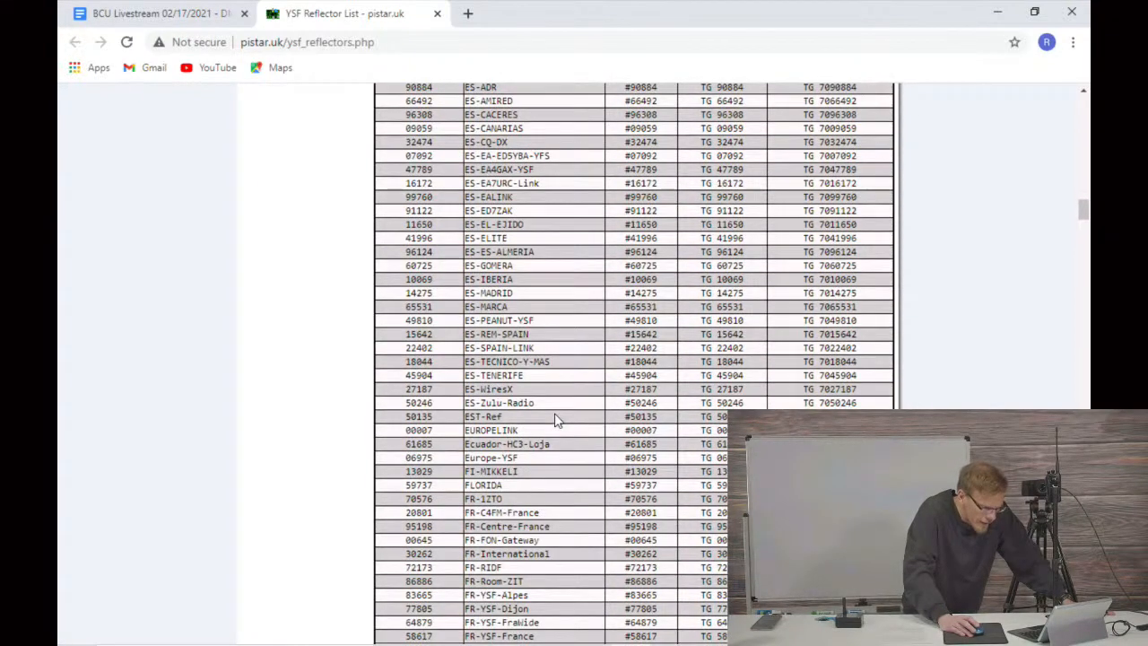
{"action": "scroll", "coordinate": [556, 420], "scroll_direction": "down", "scroll_amount": 2}
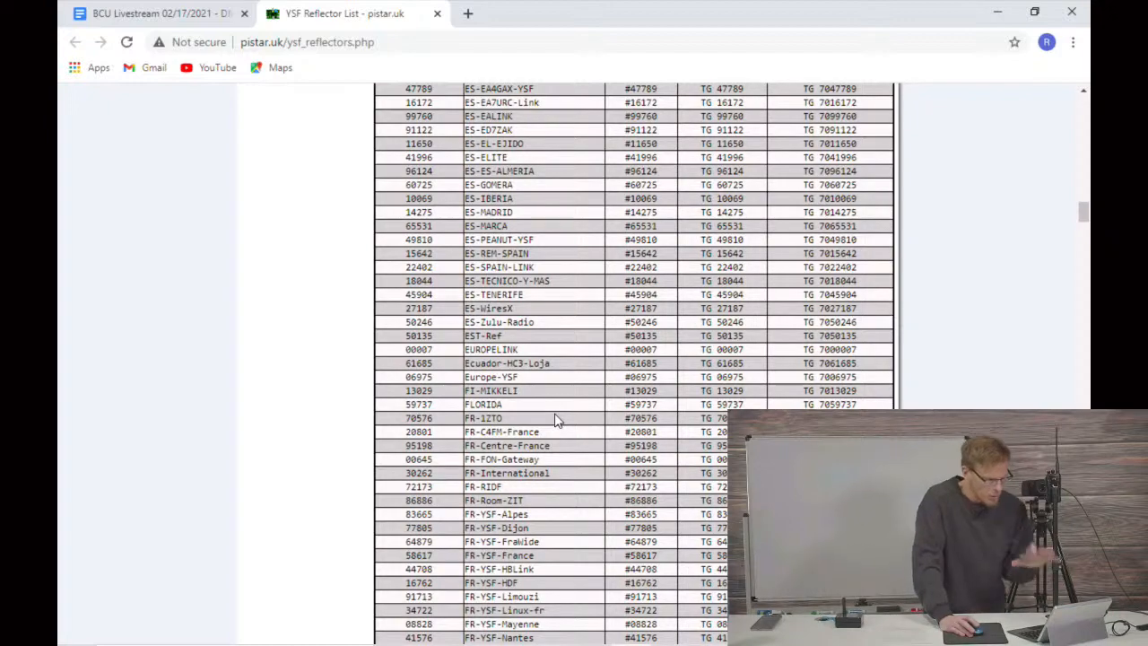
{"action": "scroll", "coordinate": [556, 420], "scroll_direction": "down", "scroll_amount": 2}
{"action": "scroll", "coordinate": [555, 420], "scroll_direction": "down", "scroll_amount": 1}
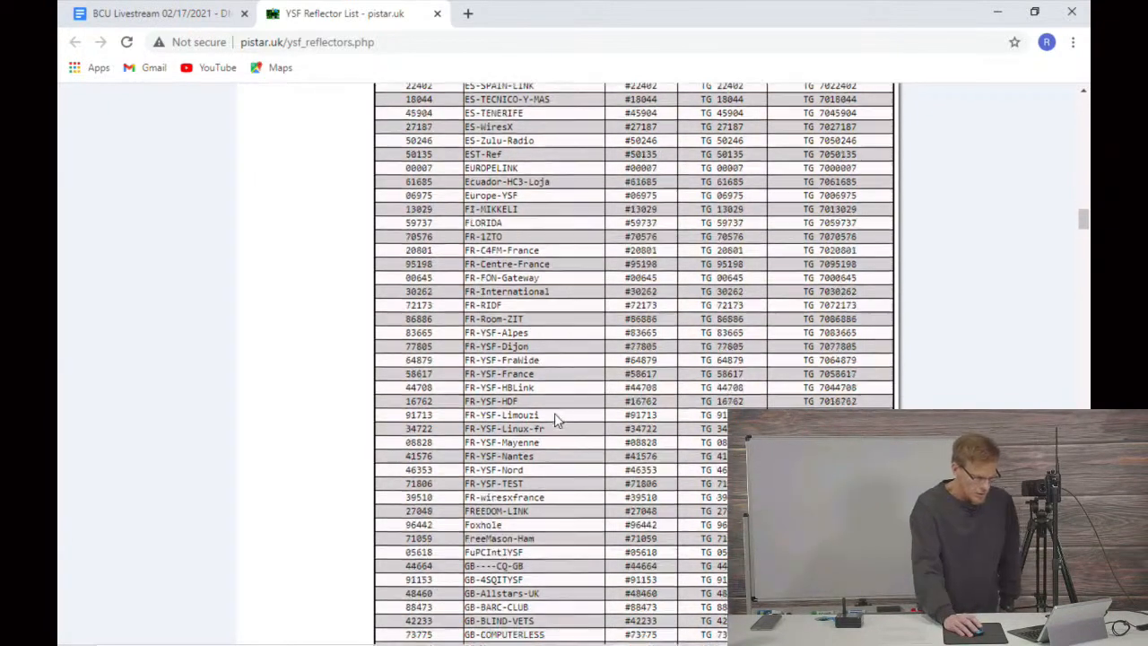
{"action": "scroll", "coordinate": [554, 420], "scroll_direction": "down", "scroll_amount": 1}
{"action": "scroll", "coordinate": [555, 417], "scroll_direction": "down", "scroll_amount": 1}
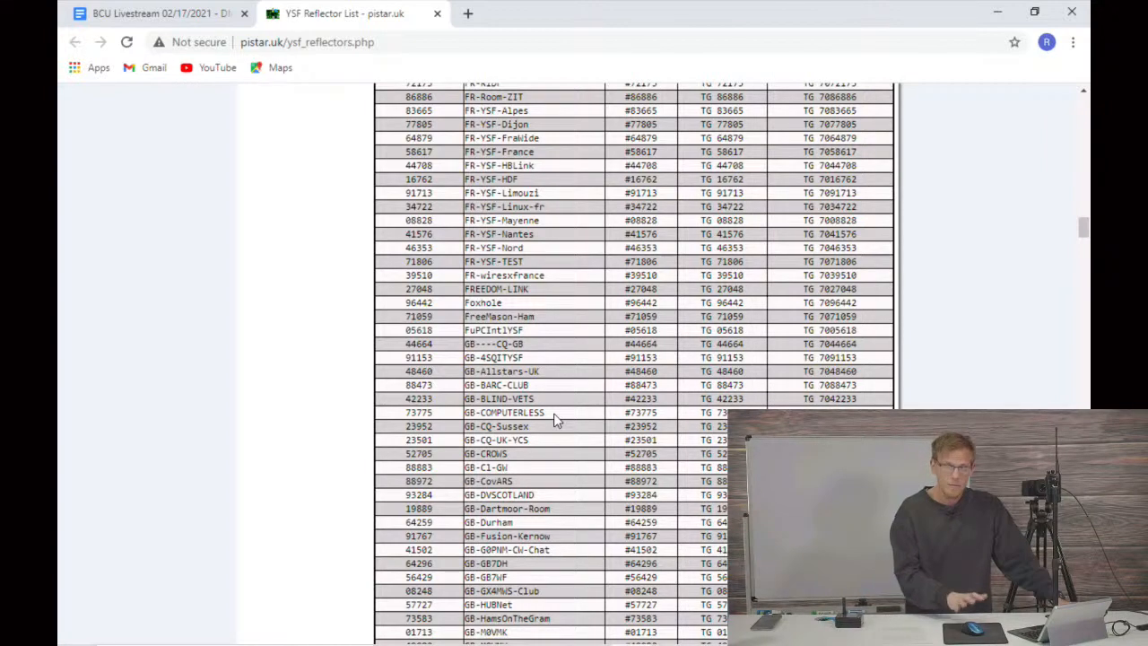
{"action": "scroll", "coordinate": [581, 330], "scroll_direction": "down", "scroll_amount": 2}
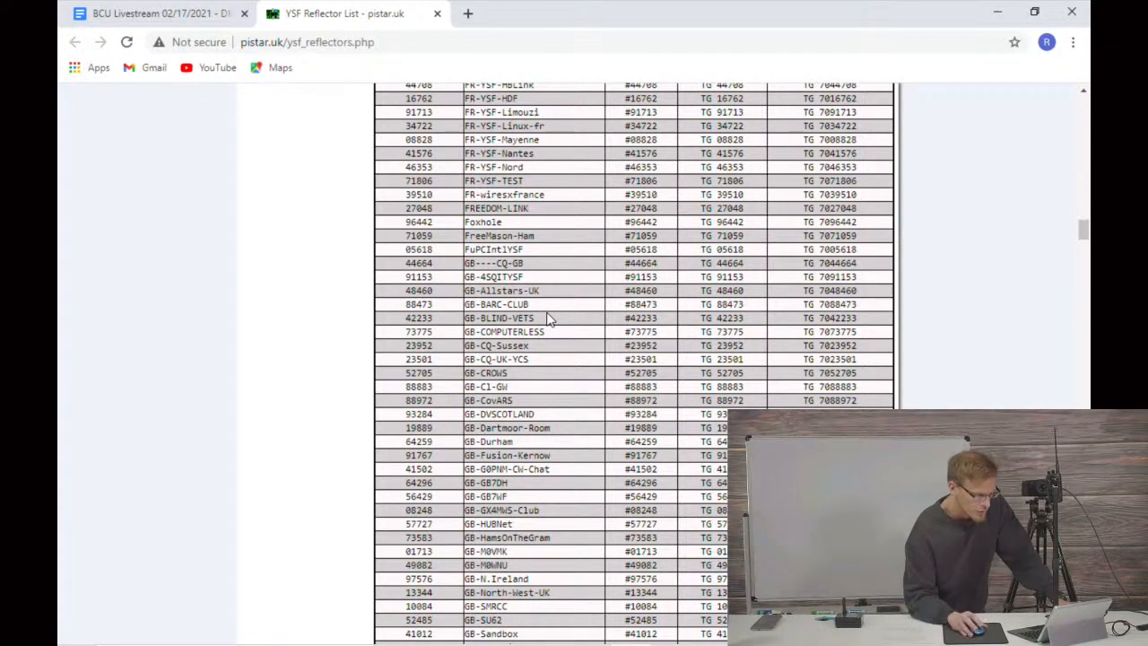
{"action": "scroll", "coordinate": [532, 330], "scroll_direction": "down", "scroll_amount": 2}
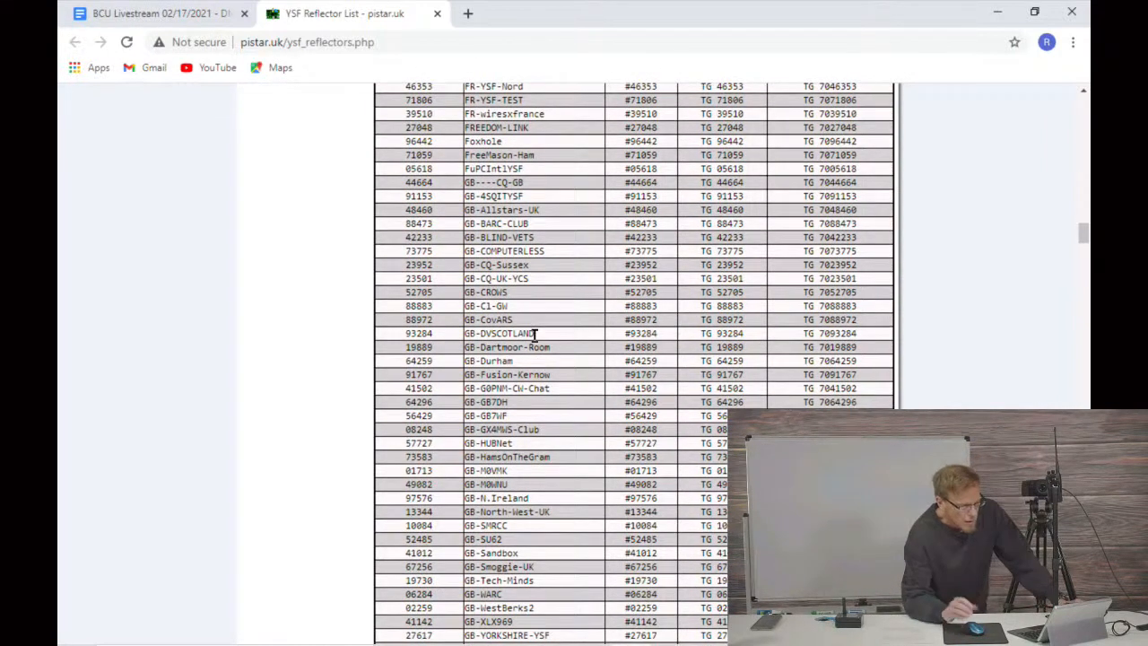
{"action": "scroll", "coordinate": [535, 334], "scroll_direction": "down", "scroll_amount": 6}
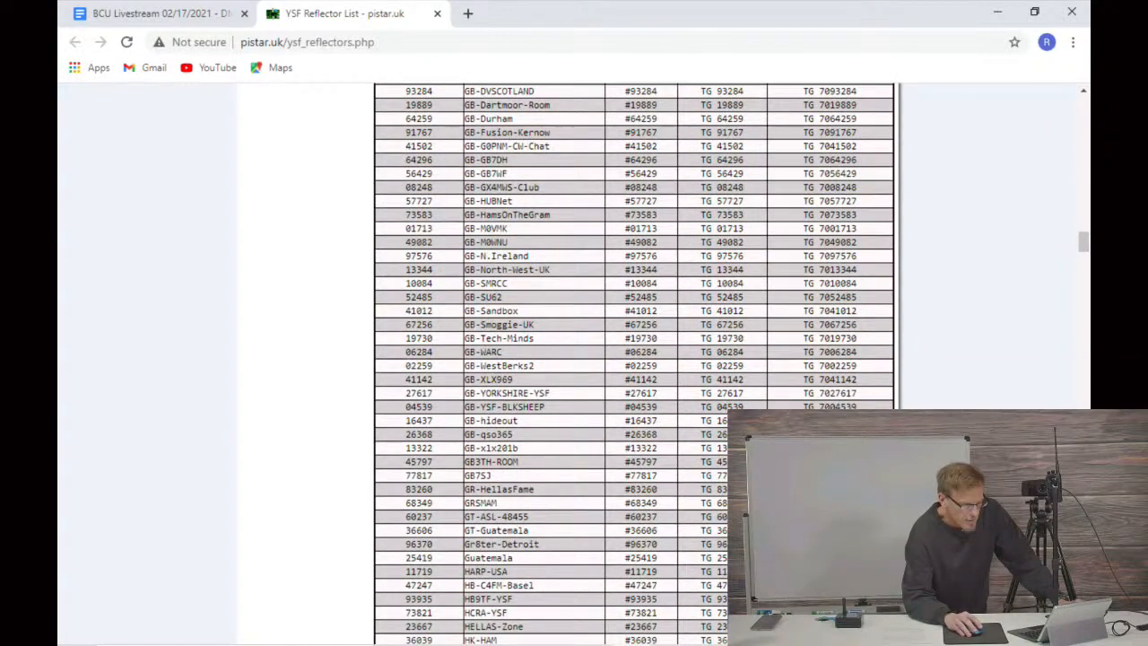
{"action": "scroll", "coordinate": [840, 339], "scroll_direction": "up", "scroll_amount": 2}
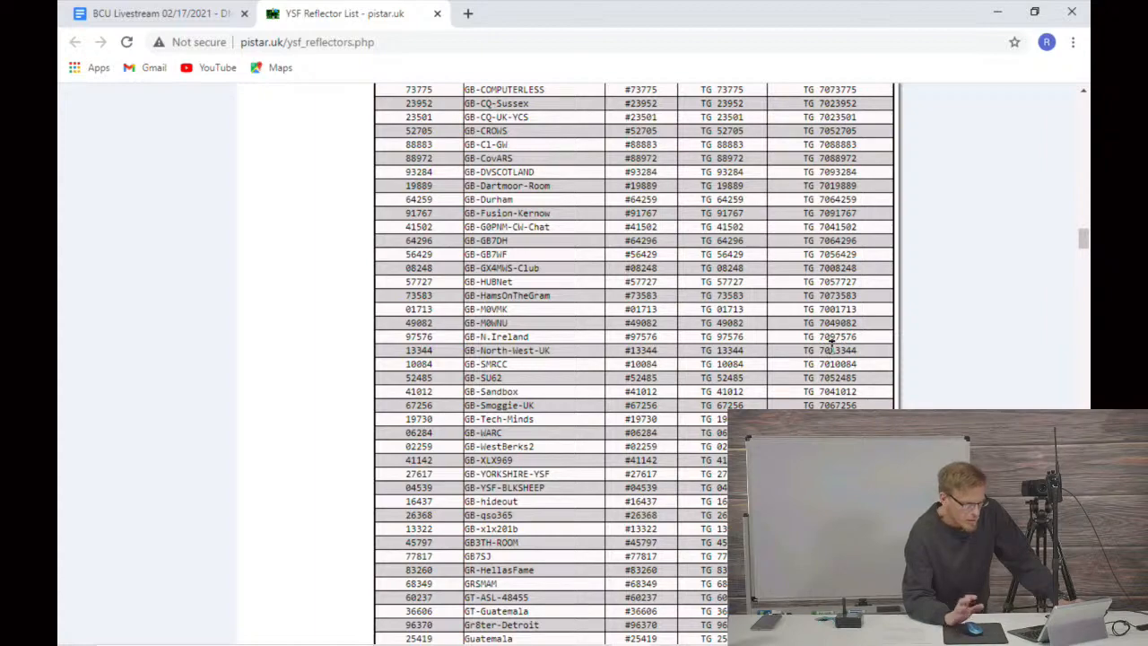
{"action": "scroll", "coordinate": [832, 345], "scroll_direction": "down", "scroll_amount": 6}
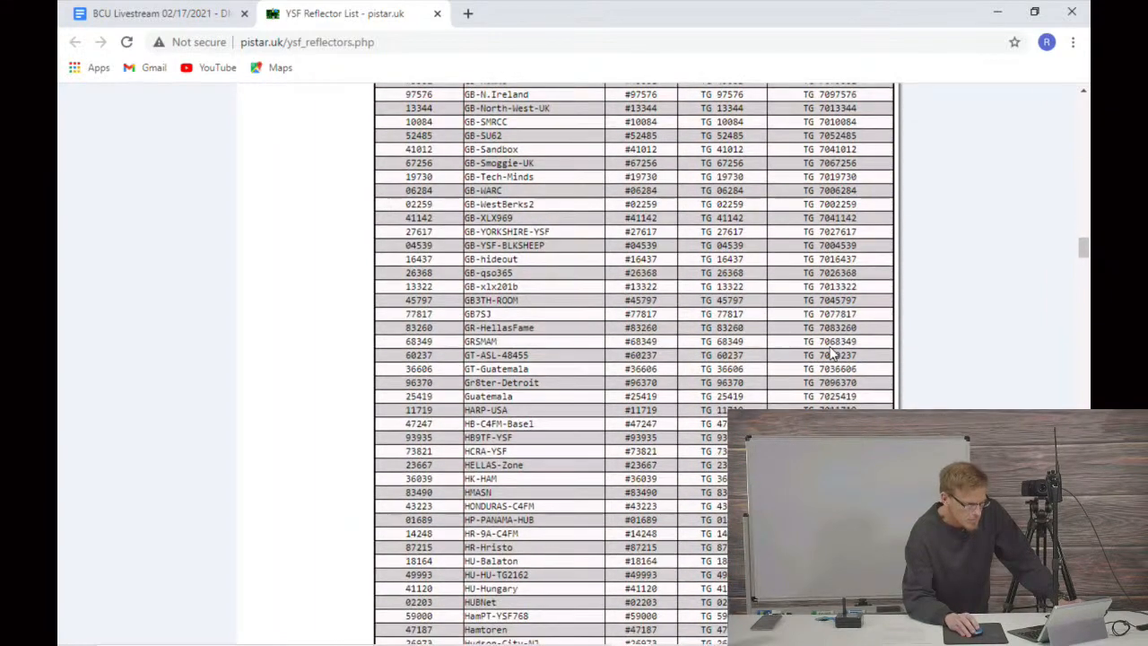
{"action": "scroll", "coordinate": [832, 348], "scroll_direction": "down", "scroll_amount": 4}
{"action": "scroll", "coordinate": [832, 348], "scroll_direction": "down", "scroll_amount": 12}
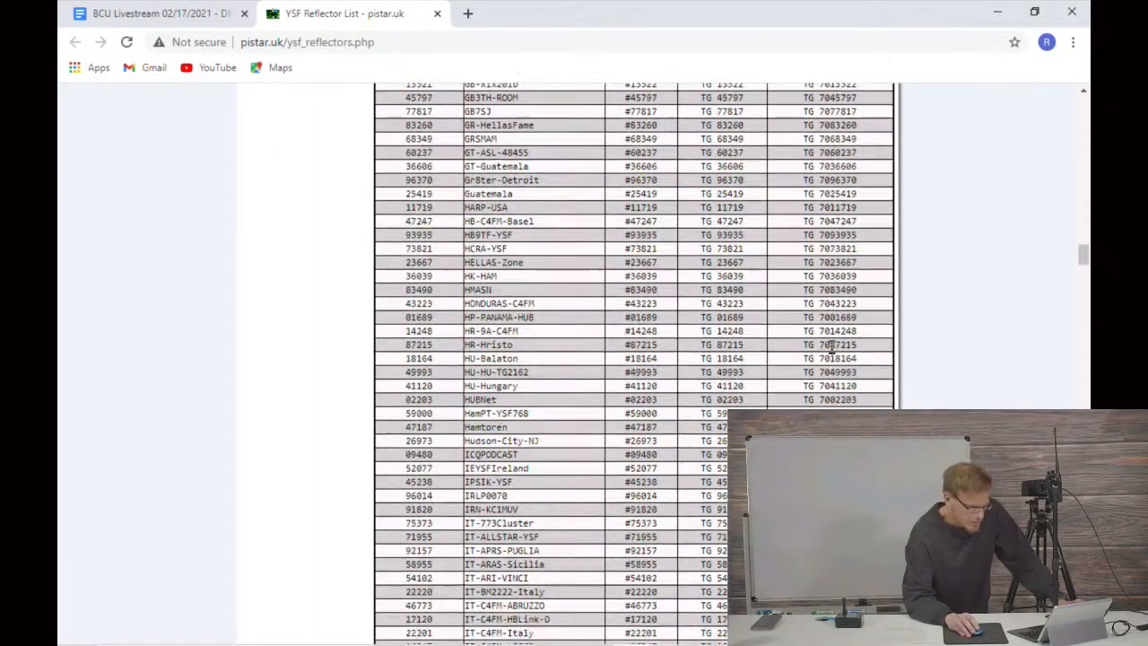
{"action": "scroll", "coordinate": [832, 348], "scroll_direction": "down", "scroll_amount": 6}
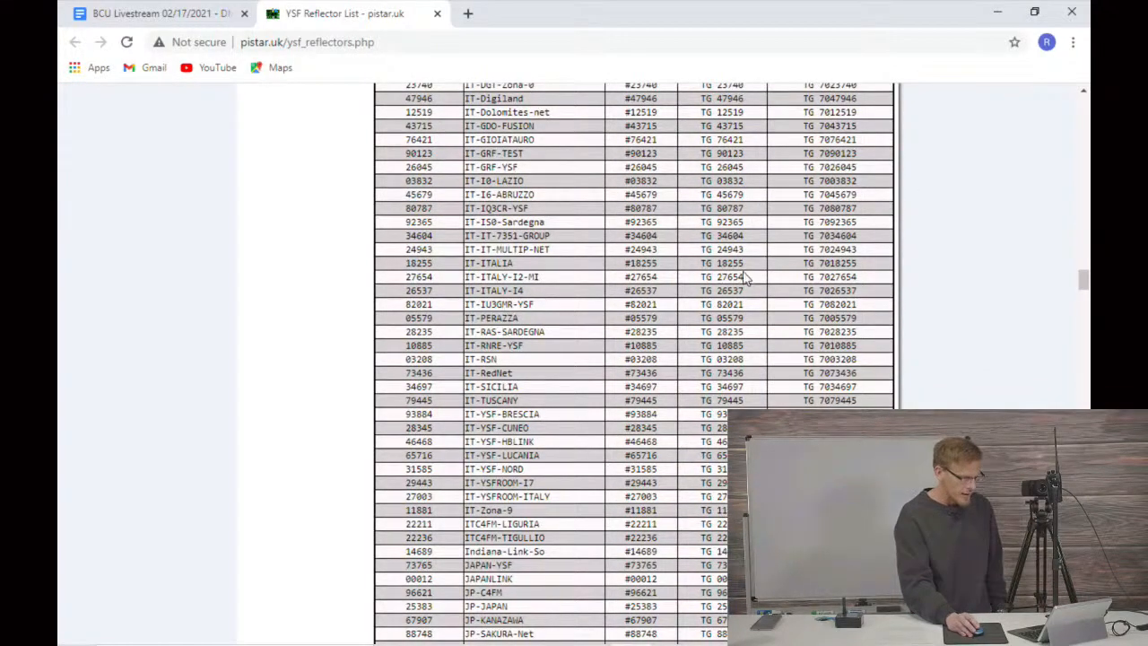
{"action": "scroll", "coordinate": [718, 309], "scroll_direction": "down", "scroll_amount": 20}
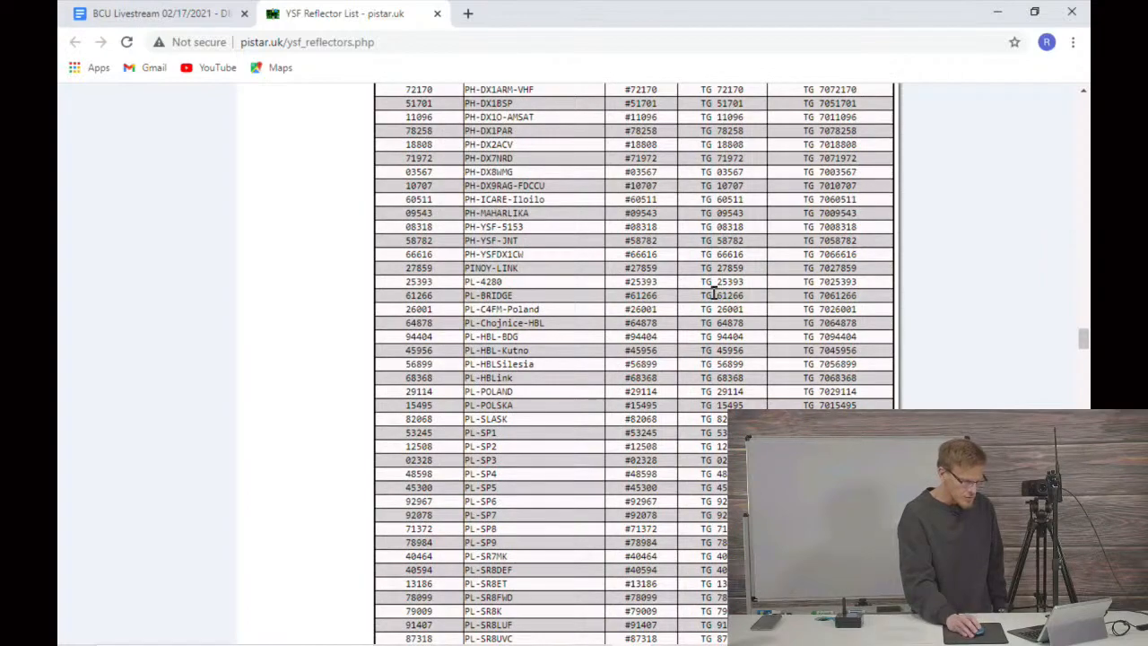
{"action": "scroll", "coordinate": [731, 296], "scroll_direction": "down", "scroll_amount": 8}
{"action": "scroll", "coordinate": [731, 314], "scroll_direction": "down", "scroll_amount": 20}
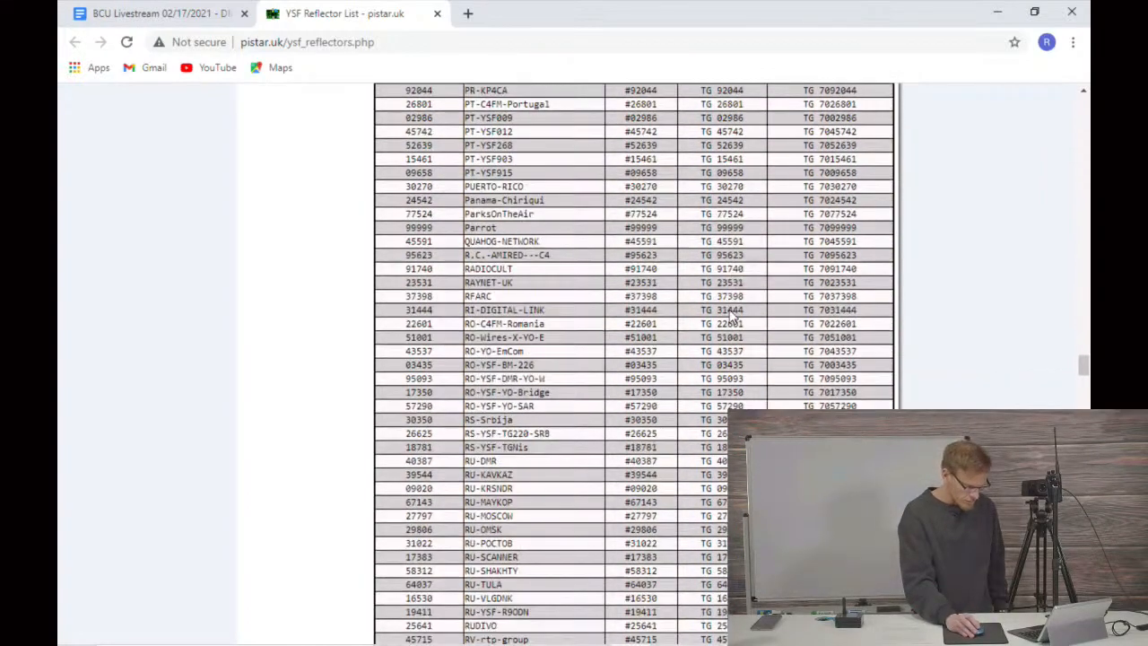
{"action": "scroll", "coordinate": [731, 316], "scroll_direction": "down", "scroll_amount": 4}
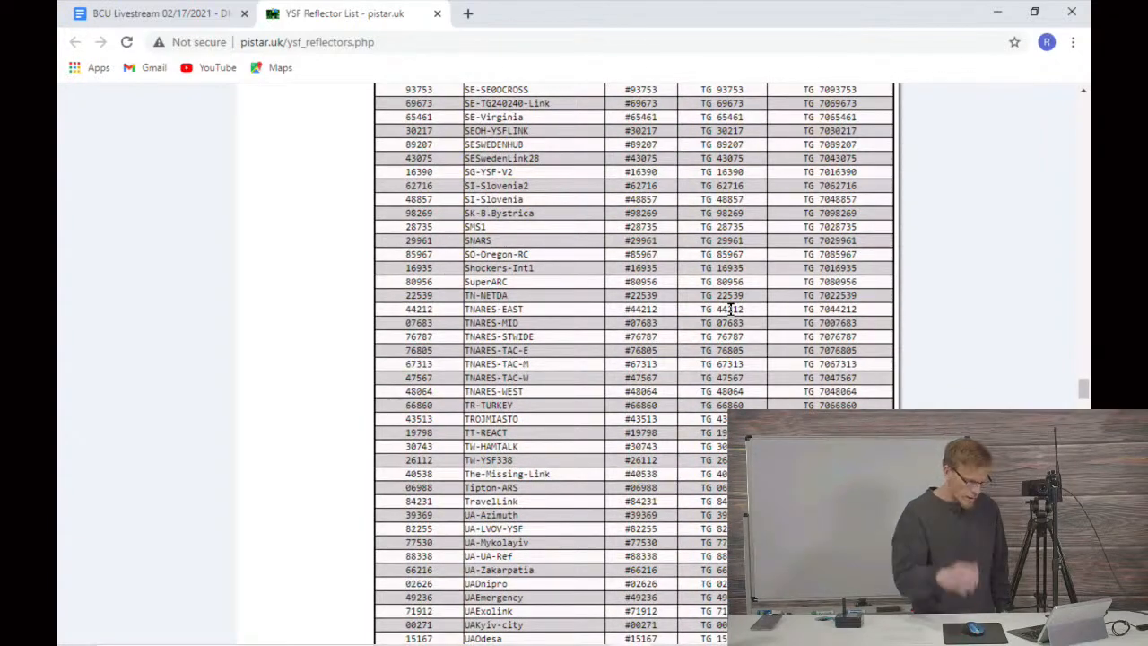
Step: Return to the start of the YSF list and open the FCS Reflector List from the same site
{"action": "scroll", "coordinate": [731, 310], "scroll_direction": "up", "scroll_amount": 20}
{"action": "scroll", "coordinate": [722, 331], "scroll_direction": "up", "scroll_amount": 20}
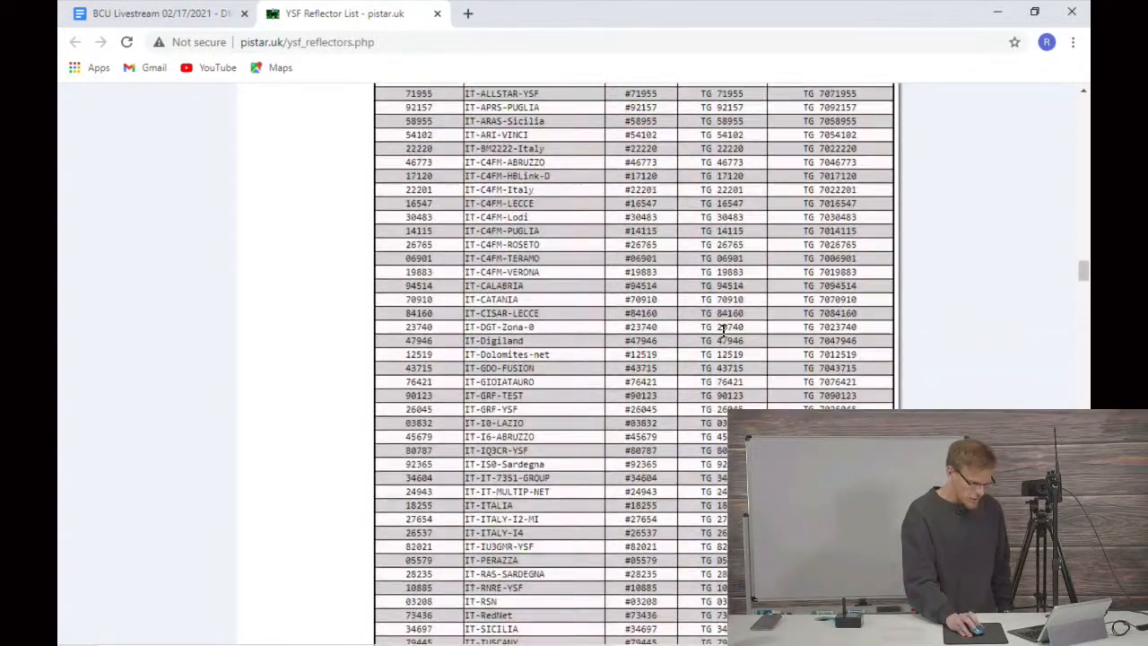
{"action": "scroll", "coordinate": [735, 256], "scroll_direction": "up", "scroll_amount": 15}
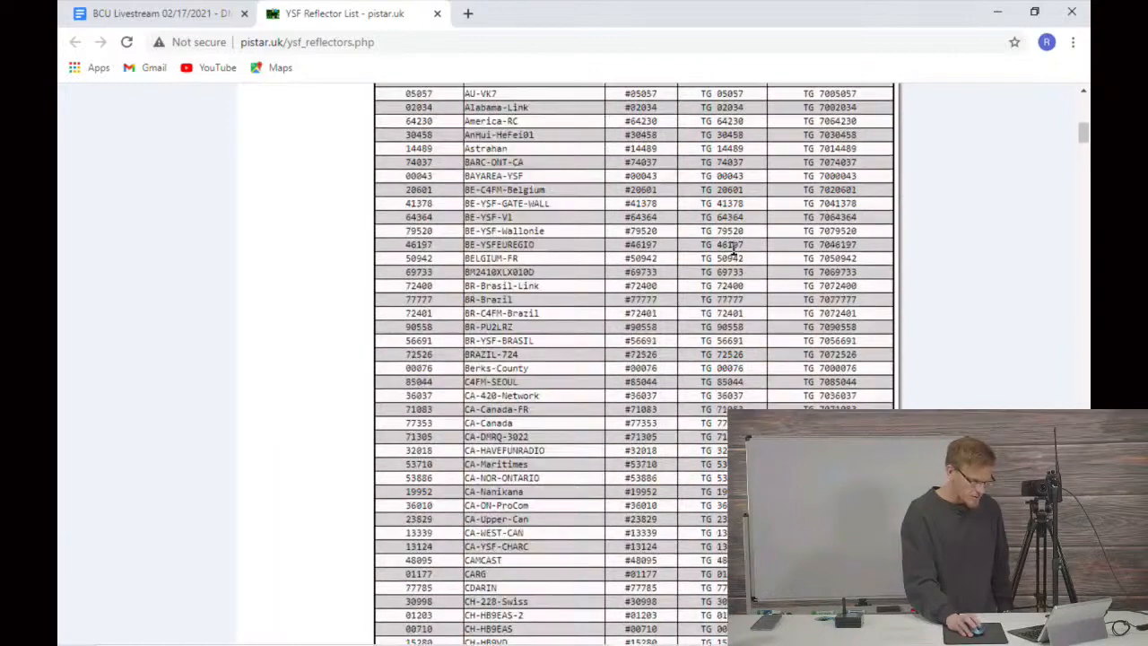
{"action": "scroll", "coordinate": [740, 269], "scroll_direction": "down", "scroll_amount": 3}
{"action": "scroll", "coordinate": [740, 269], "scroll_direction": "down", "scroll_amount": 1}
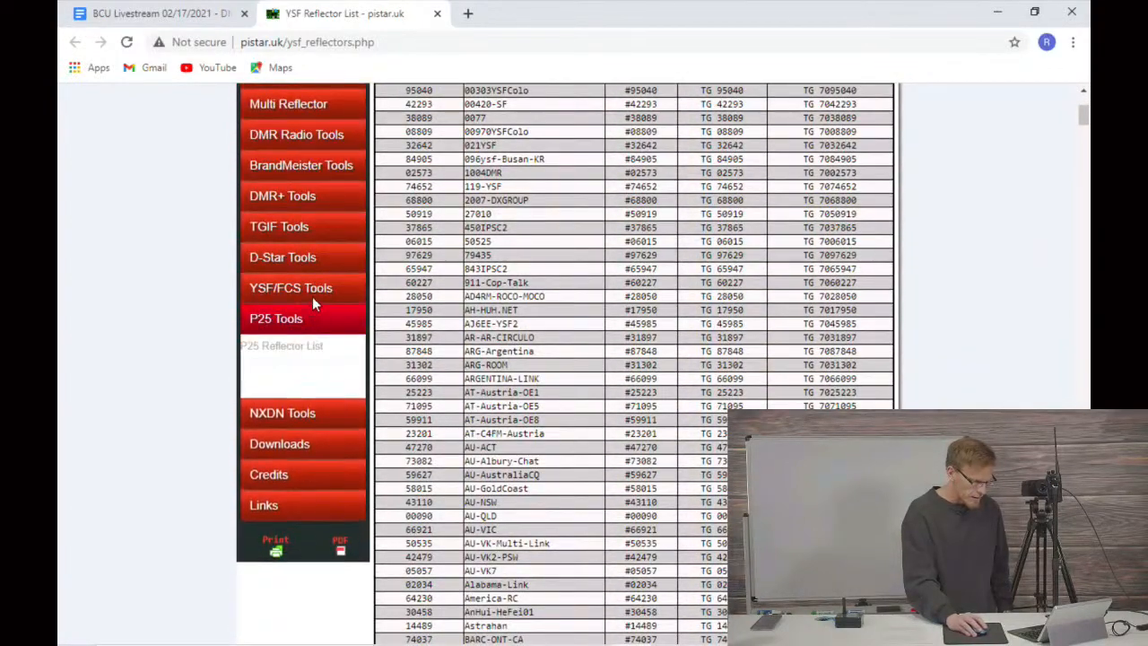
{"action": "mouse_move", "coordinate": [309, 292]}
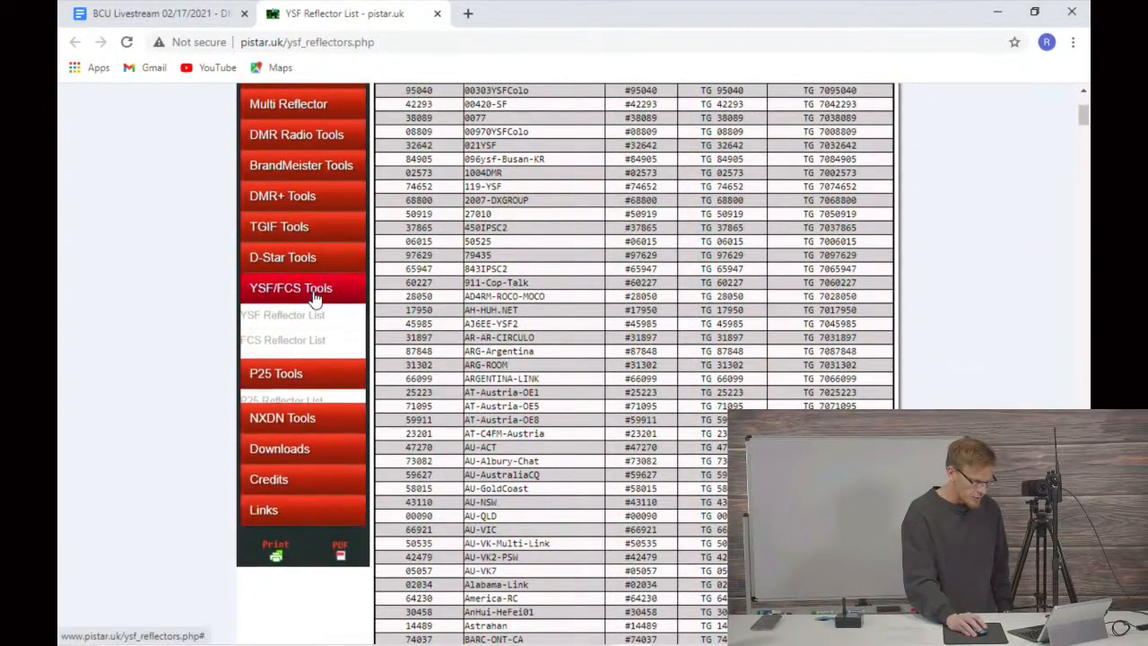
{"action": "left_click", "coordinate": [283, 347]}
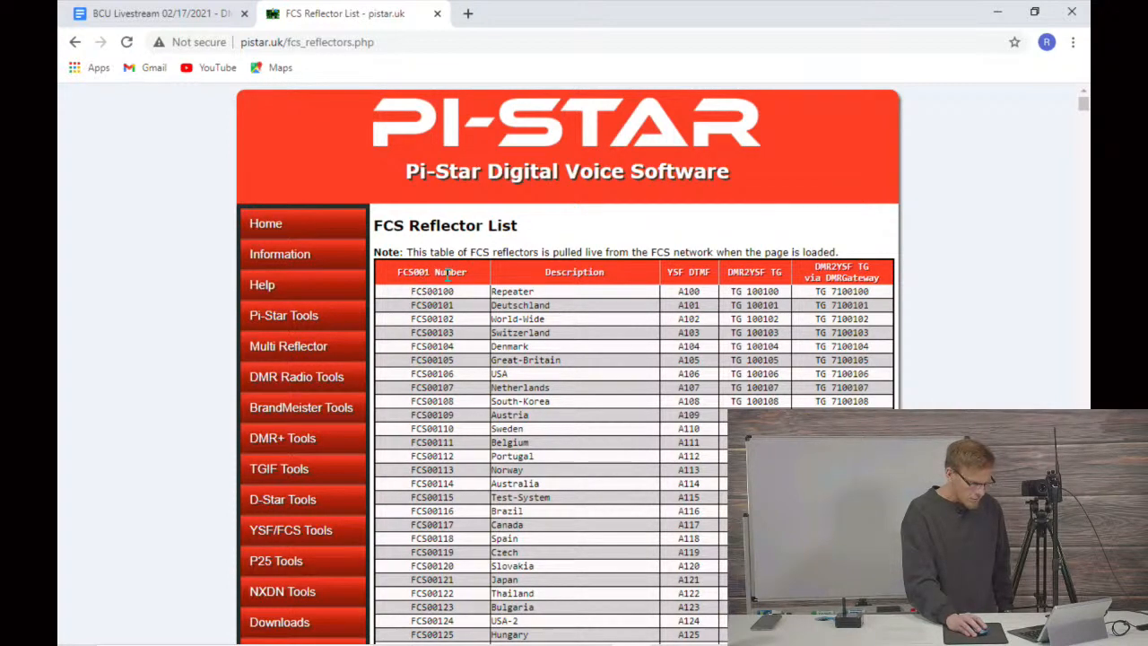
Step: Look through the FCS001 reflector entries down to the start of the FCS002 table
{"action": "scroll", "coordinate": [461, 274], "scroll_direction": "down", "scroll_amount": 10}
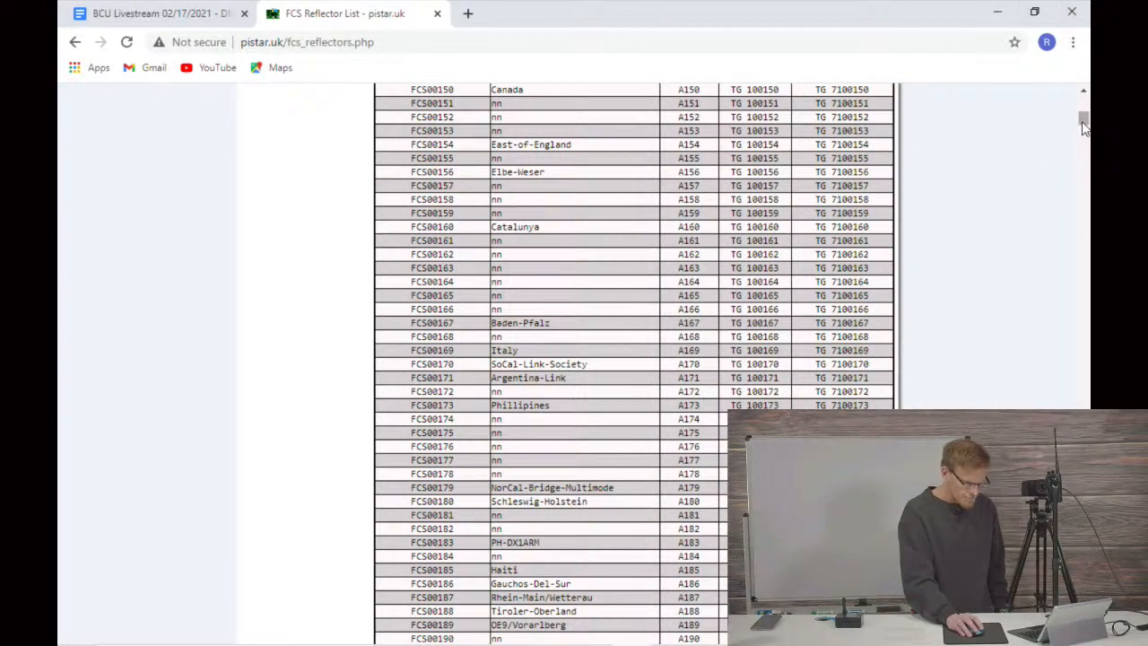
{"action": "scroll", "coordinate": [744, 314], "scroll_direction": "down", "scroll_amount": 5}
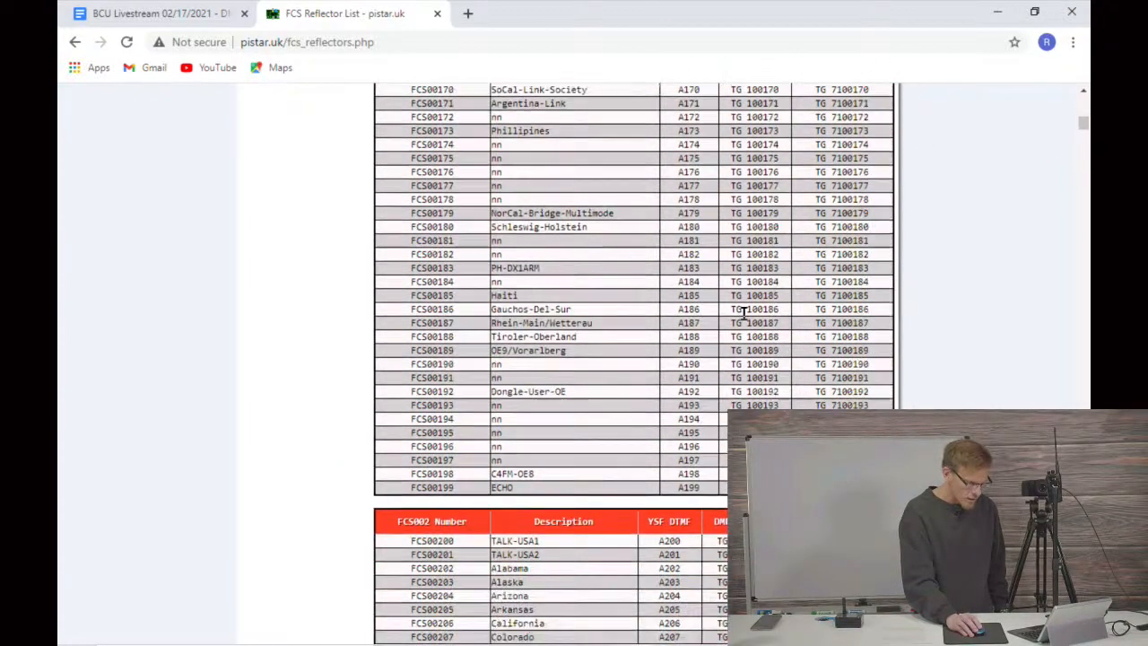
{"action": "scroll", "coordinate": [561, 402], "scroll_direction": "down", "scroll_amount": 20}
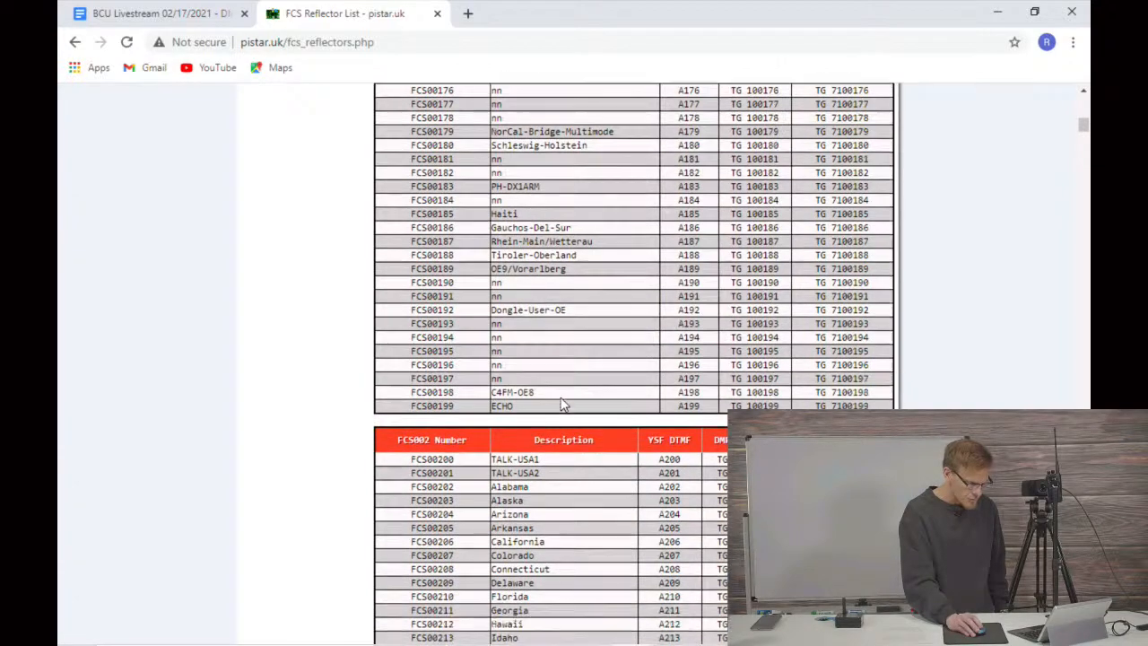
Step: Look through the remaining FCS reflector tables down to FCS260, examining the descriptions and DMR2YSF talkgroups with and without DMRGateway
{"action": "scroll", "coordinate": [561, 401], "scroll_direction": "down", "scroll_amount": 20}
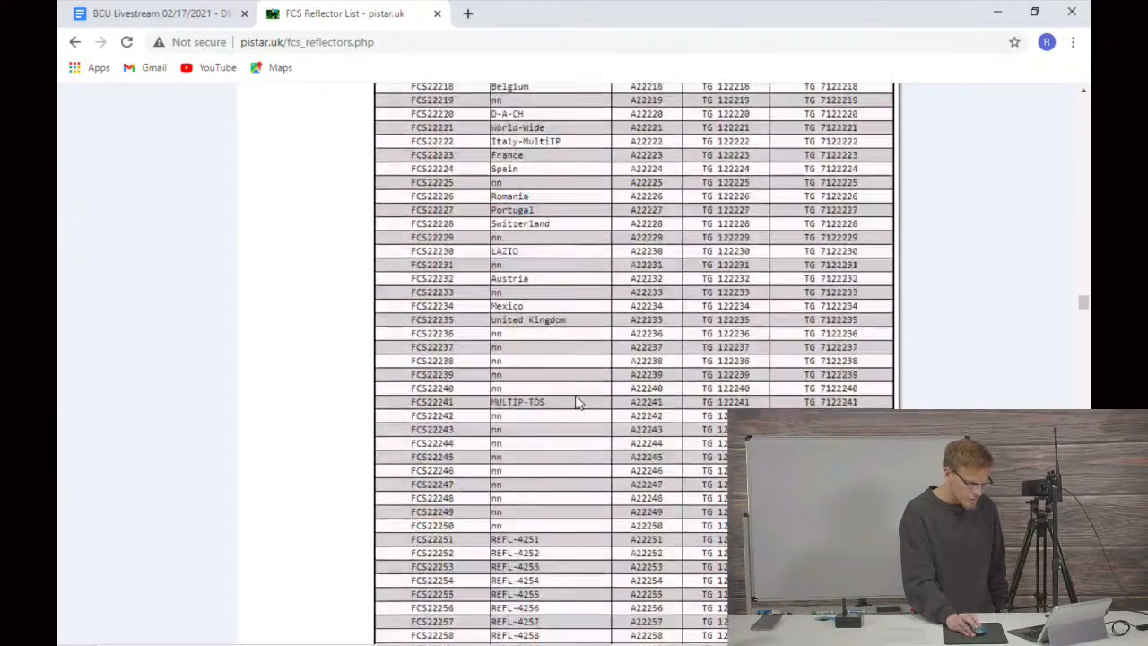
{"action": "scroll", "coordinate": [577, 402], "scroll_direction": "down", "scroll_amount": 20}
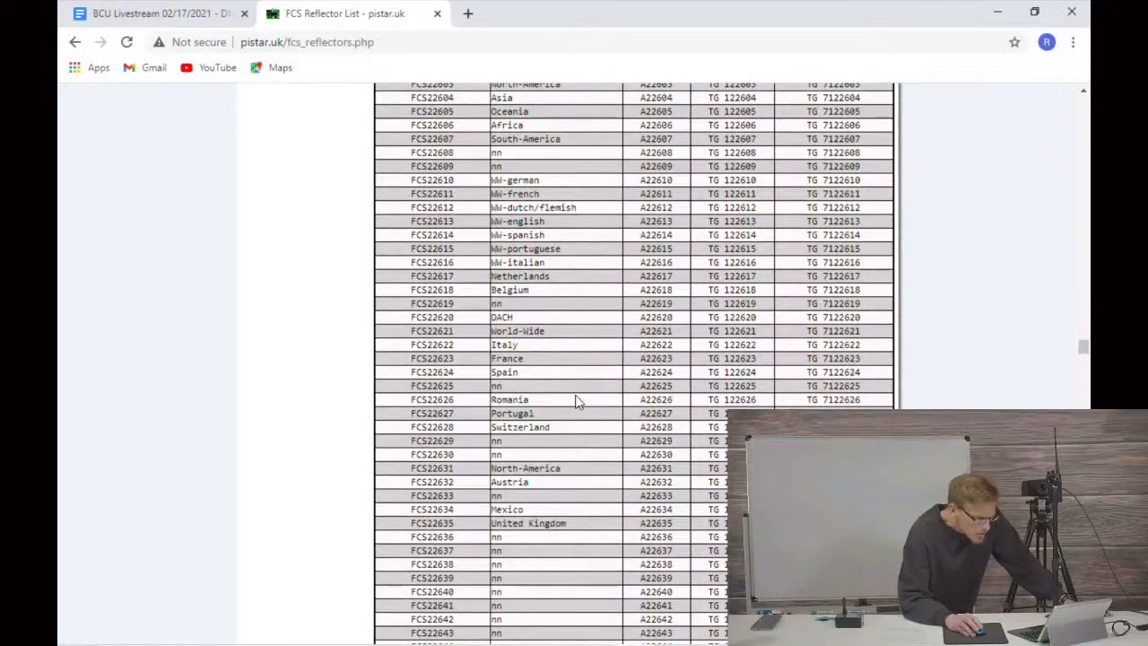
{"action": "scroll", "coordinate": [577, 402], "scroll_direction": "down", "scroll_amount": 6}
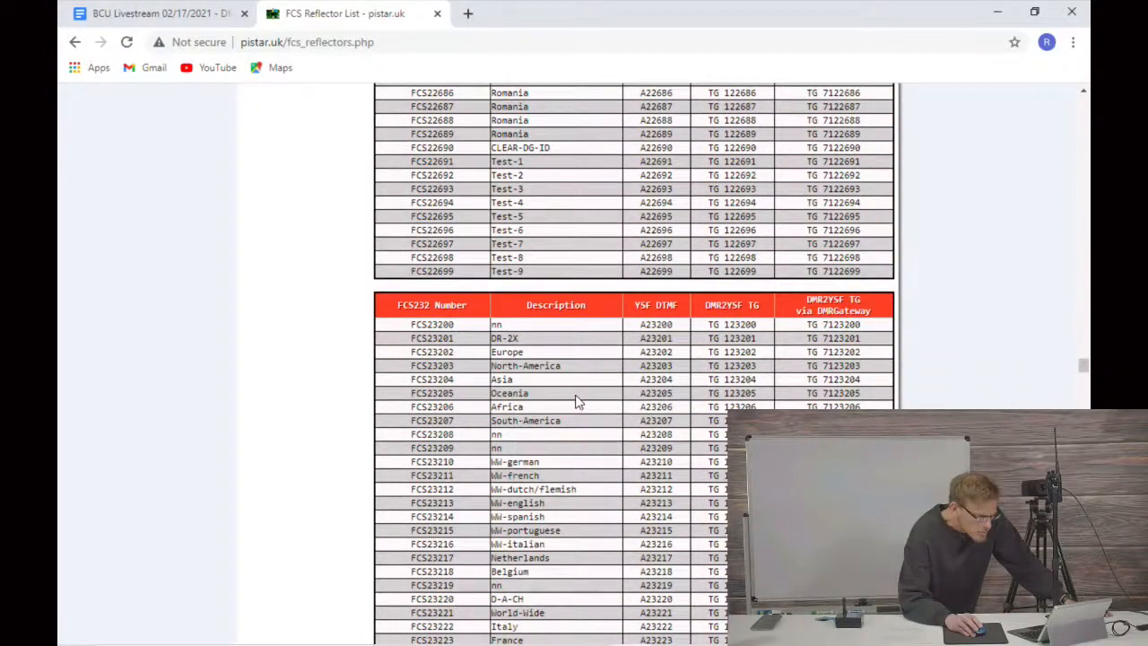
{"action": "scroll", "coordinate": [577, 402], "scroll_direction": "down", "scroll_amount": 20}
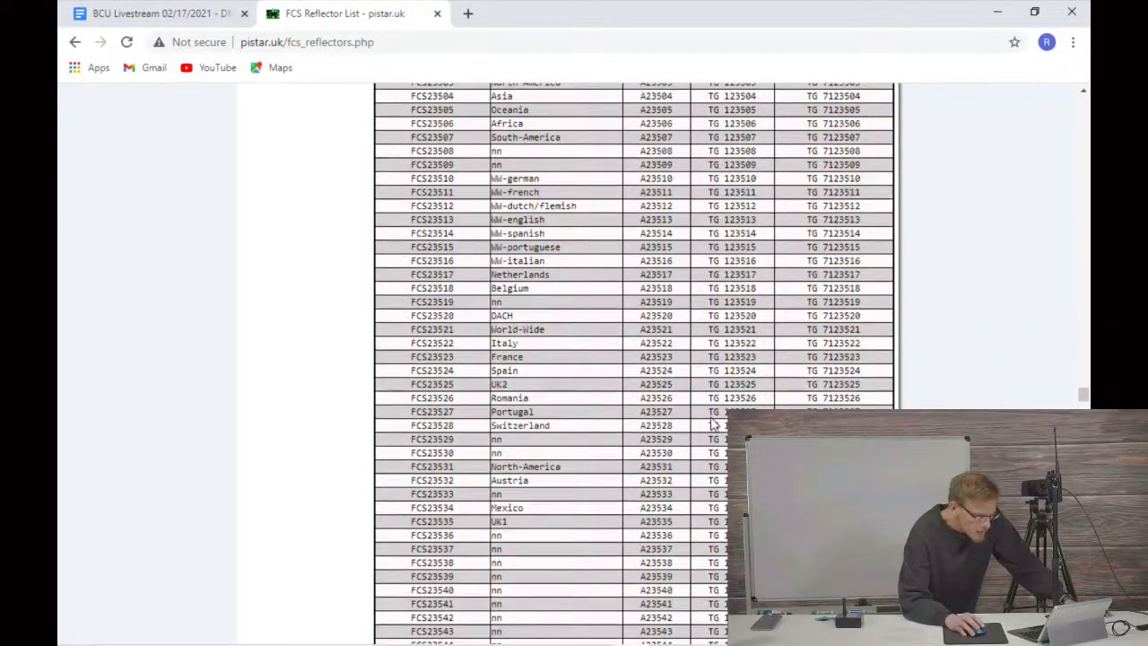
{"action": "scroll", "coordinate": [560, 462], "scroll_direction": "down", "scroll_amount": 5}
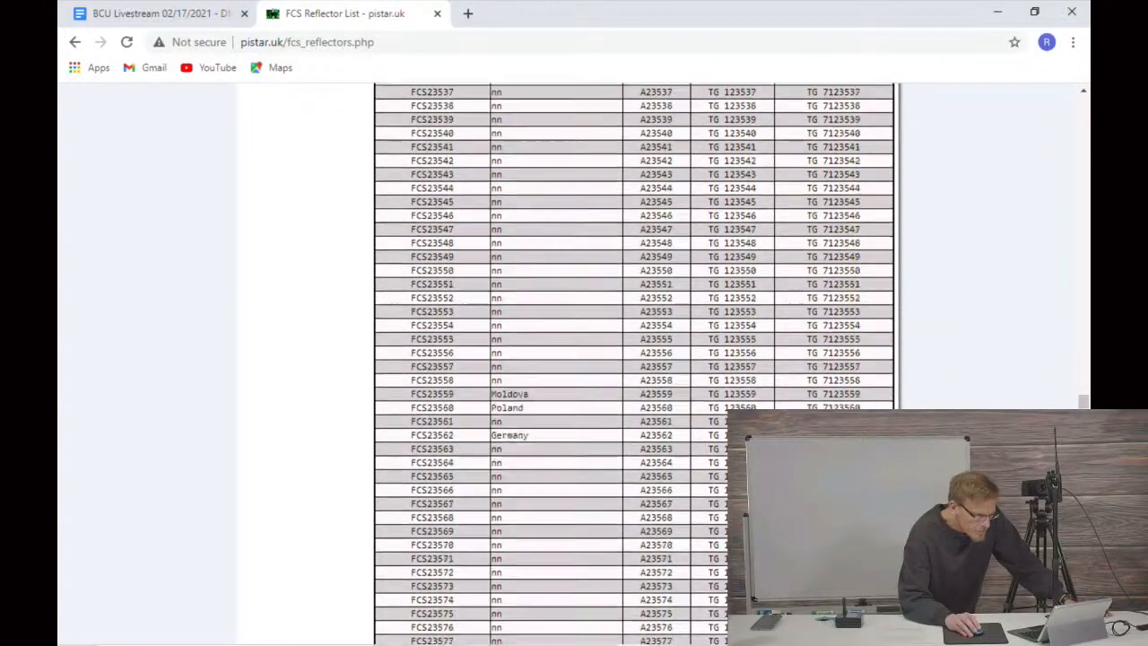
{"action": "scroll", "coordinate": [559, 462], "scroll_direction": "down", "scroll_amount": 9}
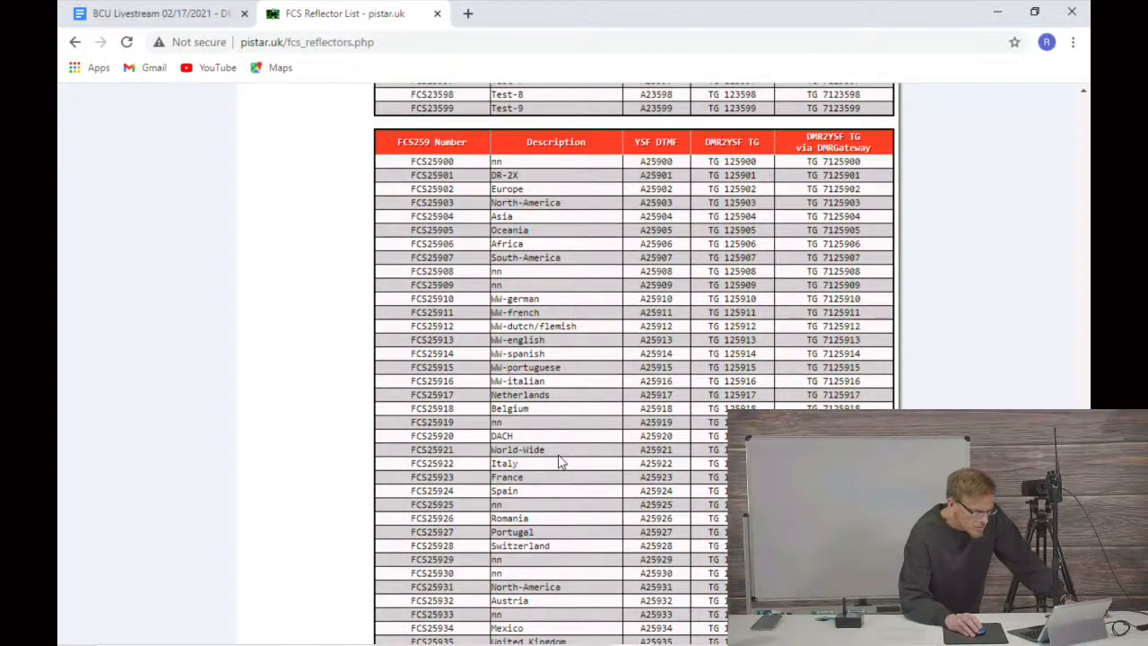
{"action": "scroll", "coordinate": [561, 462], "scroll_direction": "down", "scroll_amount": 7}
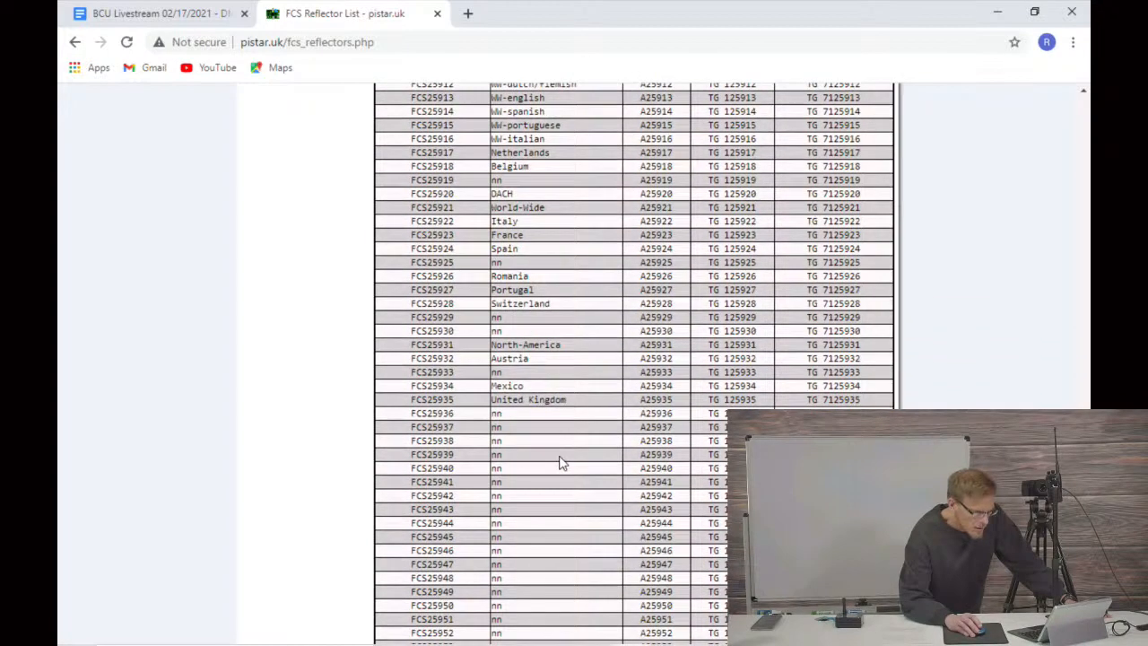
{"action": "scroll", "coordinate": [558, 462], "scroll_direction": "down", "scroll_amount": 6}
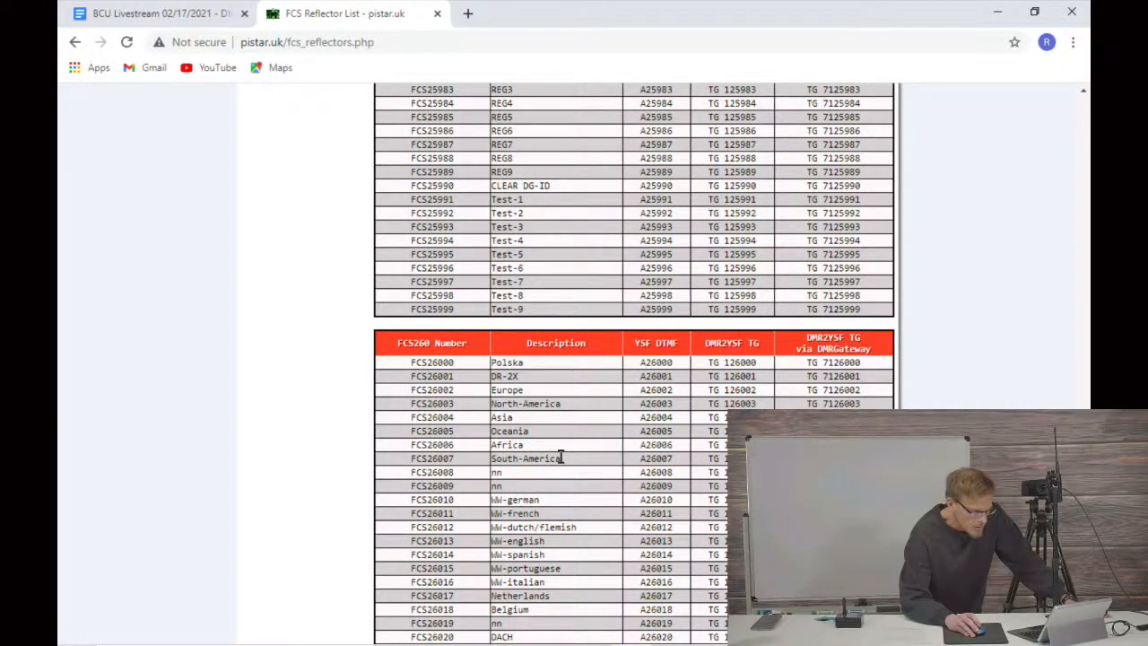
{"action": "scroll", "coordinate": [1014, 372], "scroll_direction": "up", "scroll_amount": 20}
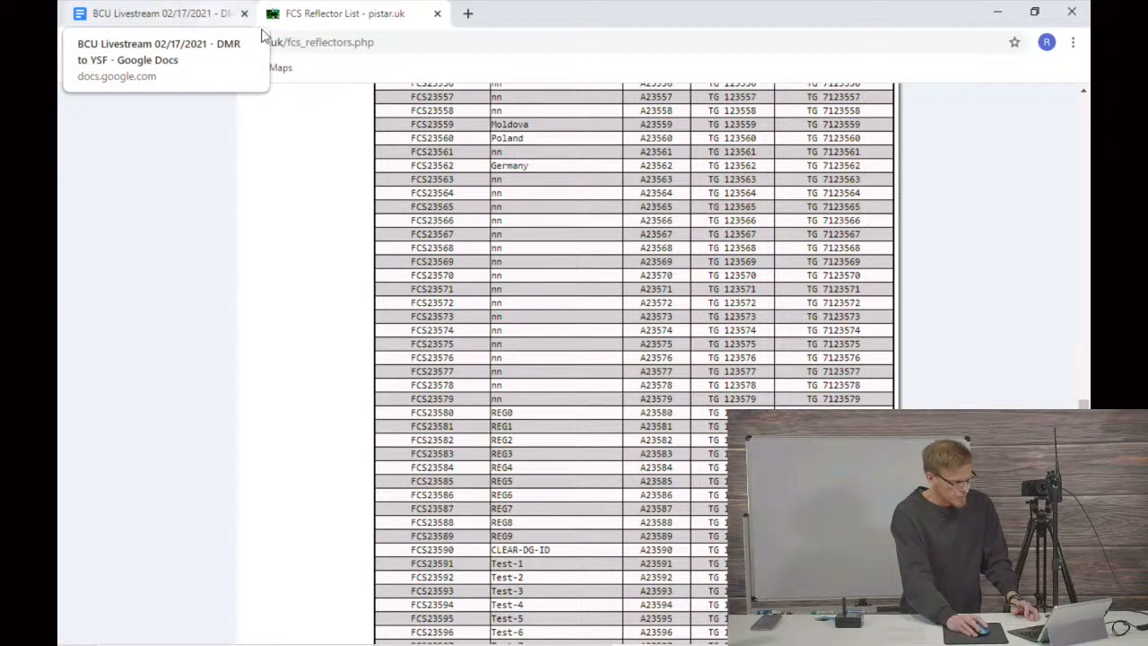
Step: Open the hotspot's Pi-Star dashboard at 192.168.1.177 in a new browser tab
{"action": "left_click", "coordinate": [338, 49]}
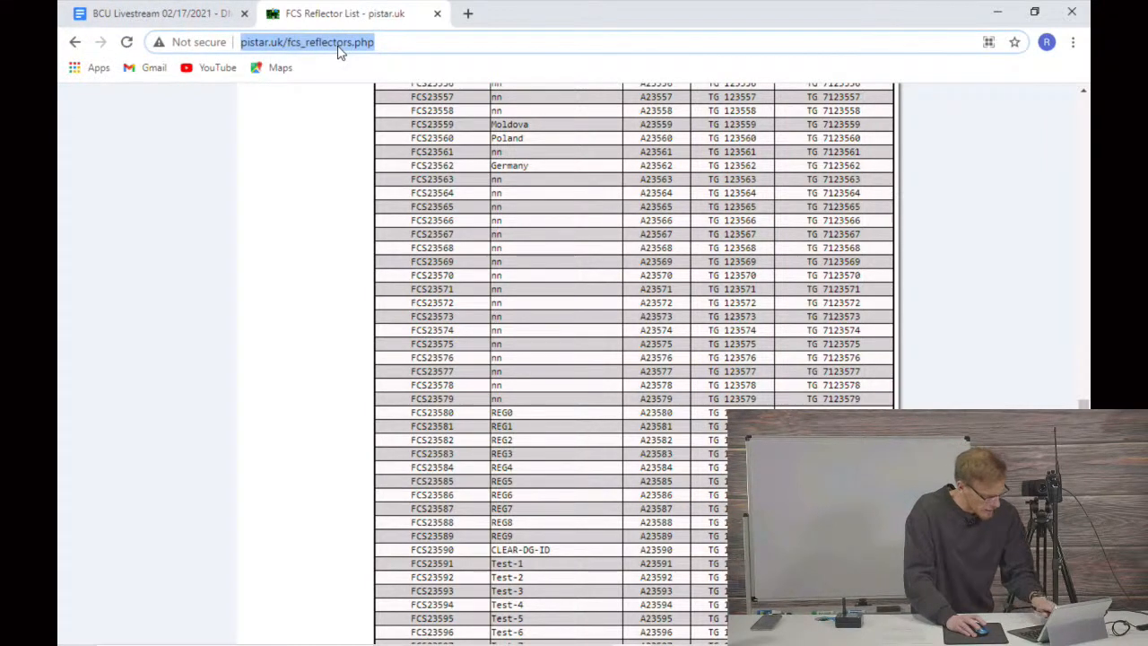
{"action": "key", "text": "ctrl+t"}
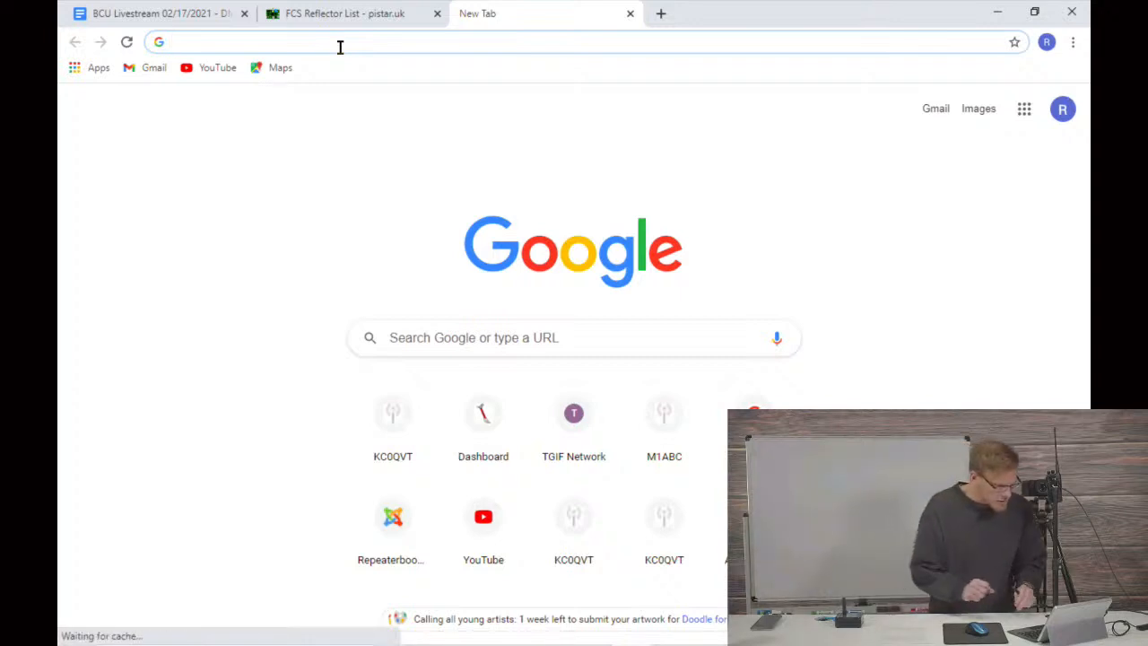
{"action": "type", "text": "192"}
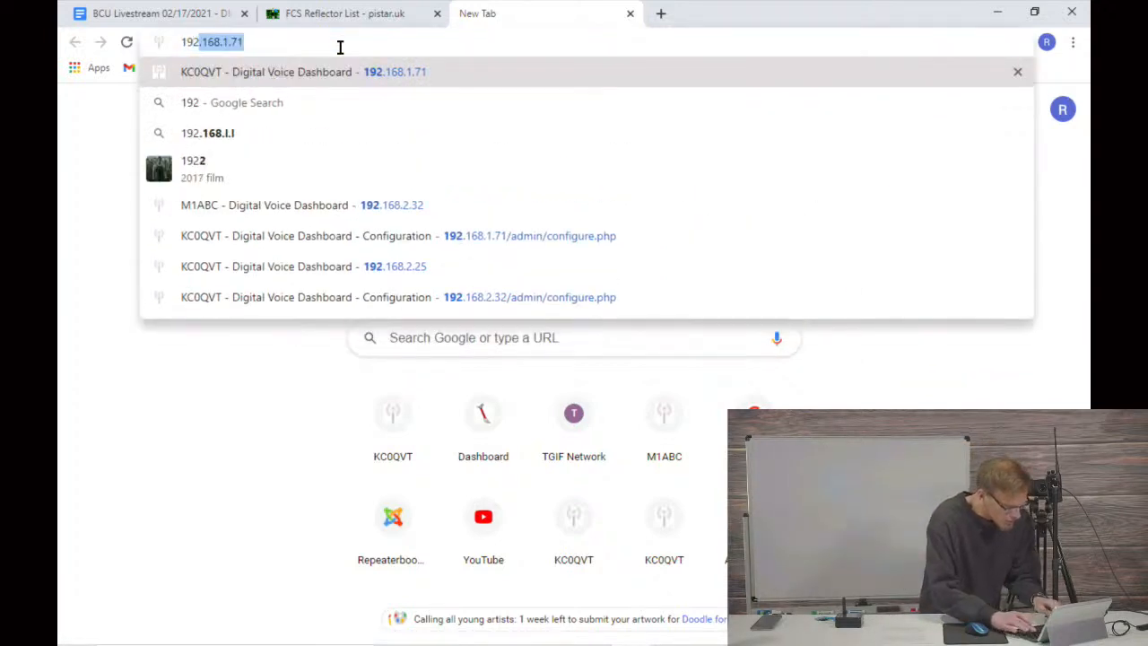
{"action": "key", "text": "Right"}
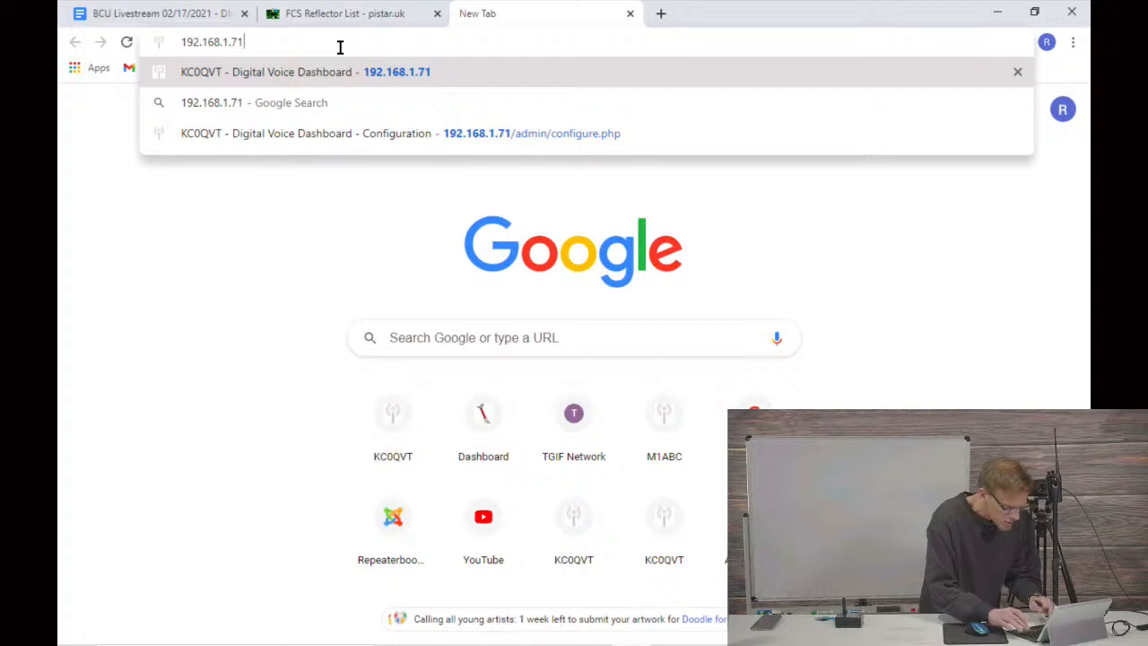
{"action": "key", "text": "BackSpace"}
{"action": "key", "text": "BackSpace"}
{"action": "type", "text": "177"}
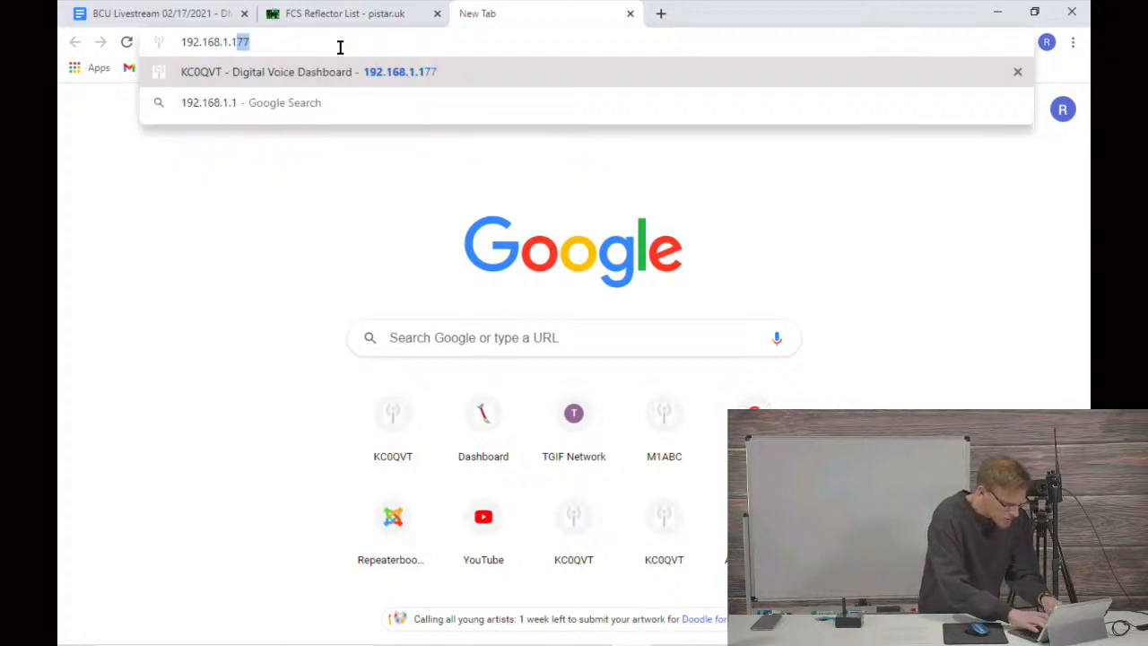
{"action": "key", "text": "Return"}
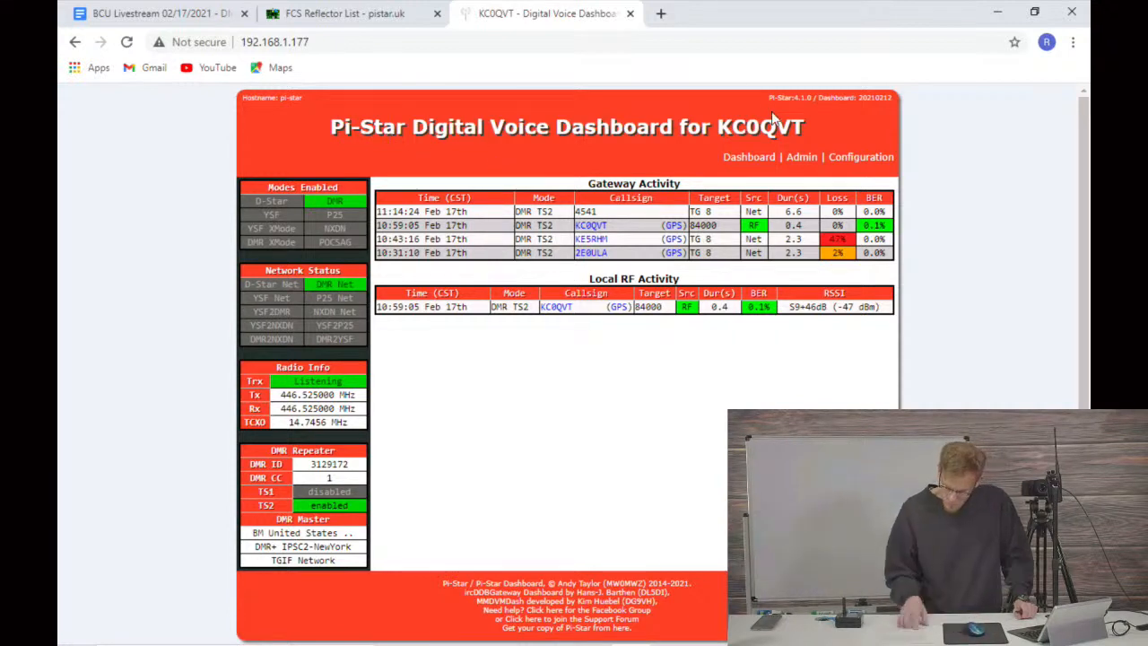
Step: Open the Pi-Star configuration page and try to sign in as pi-star with the account password
{"action": "left_click", "coordinate": [861, 162]}
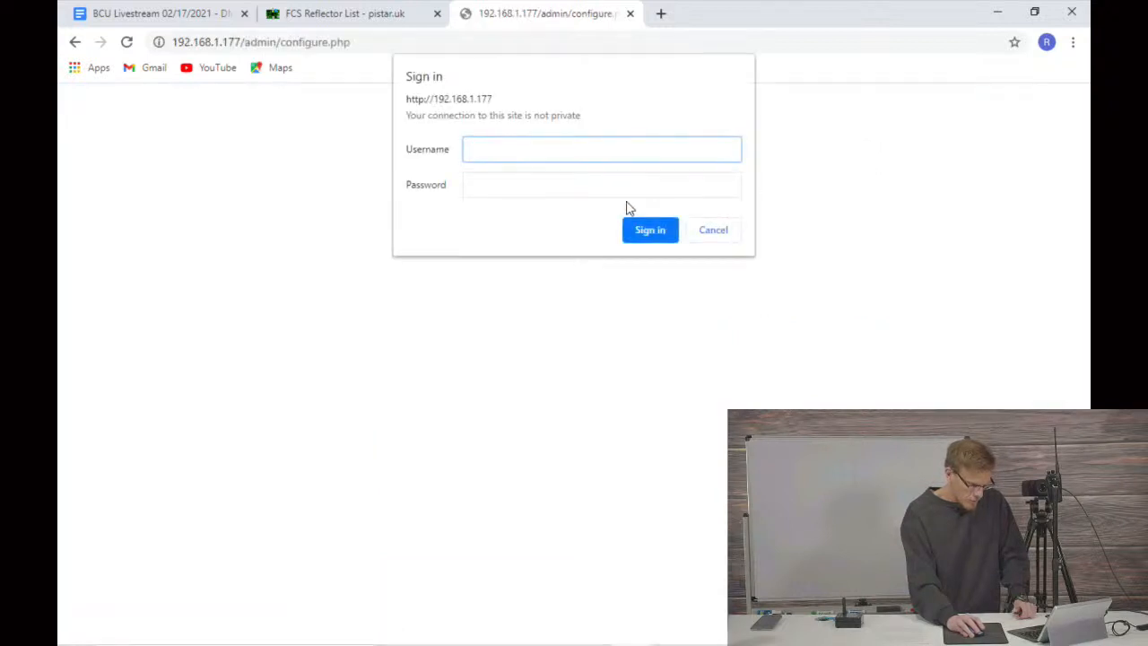
{"action": "type", "text": "pi-star"}
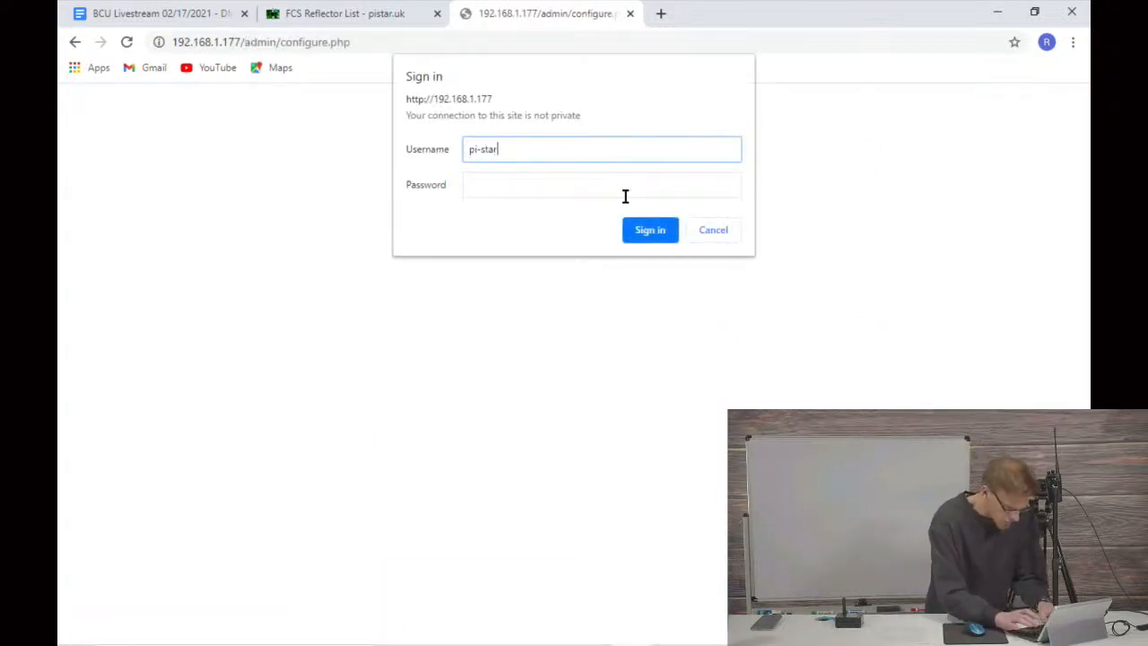
{"action": "key", "text": "Tab"}
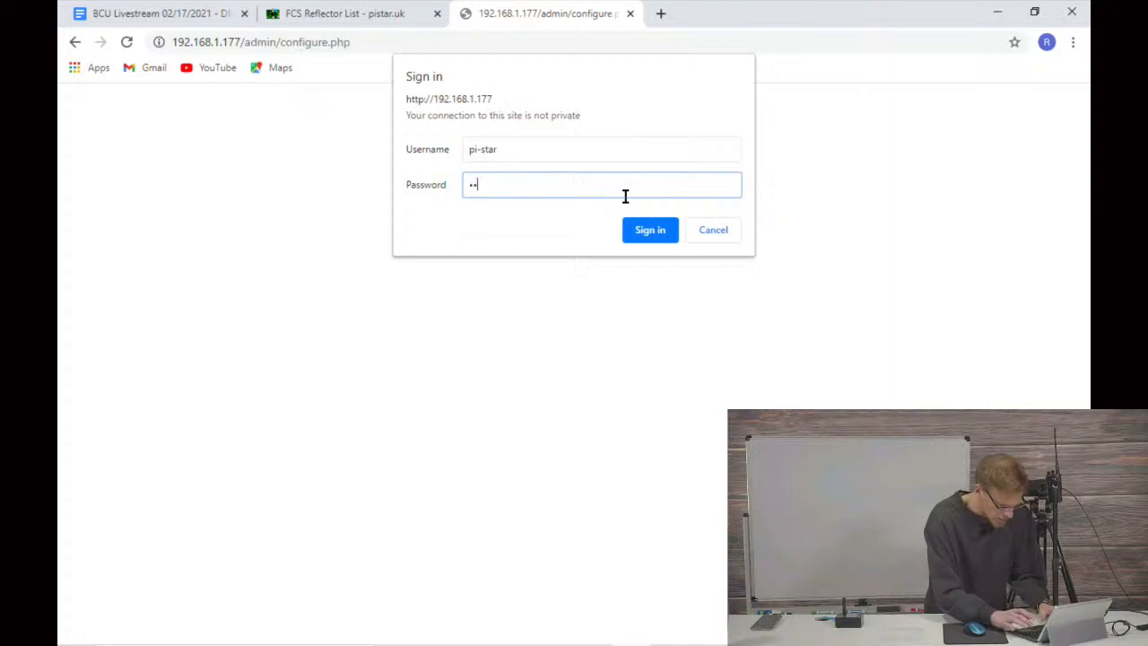
{"action": "type", "text": "•••••••"}
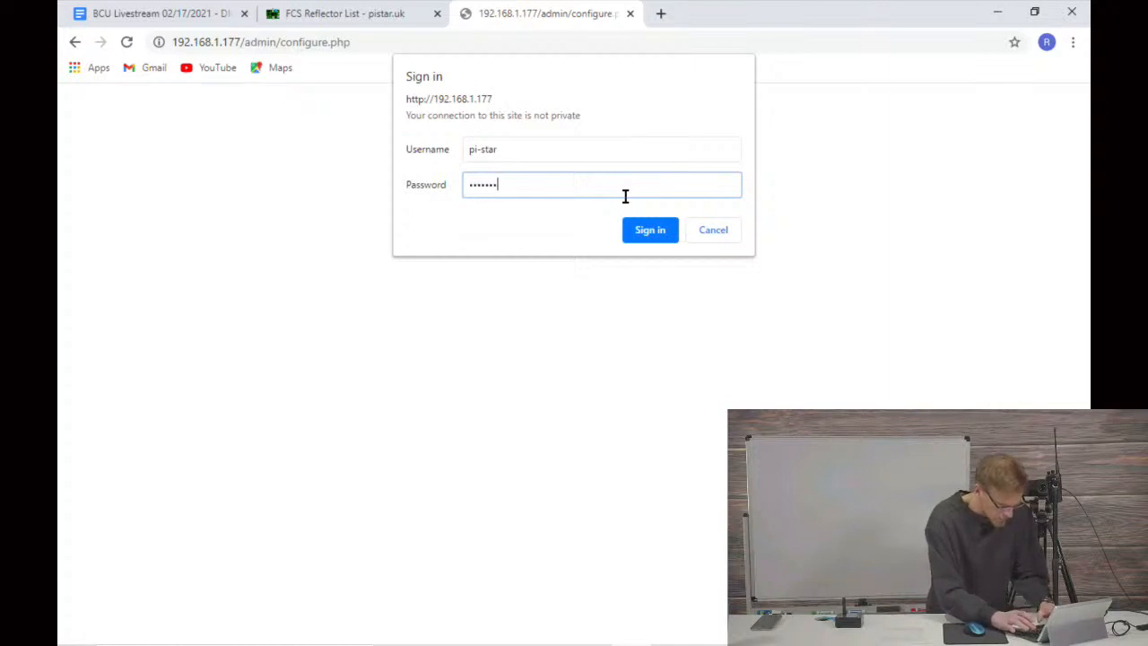
{"action": "type", "text": "•"}
{"action": "left_click", "coordinate": [662, 230]}
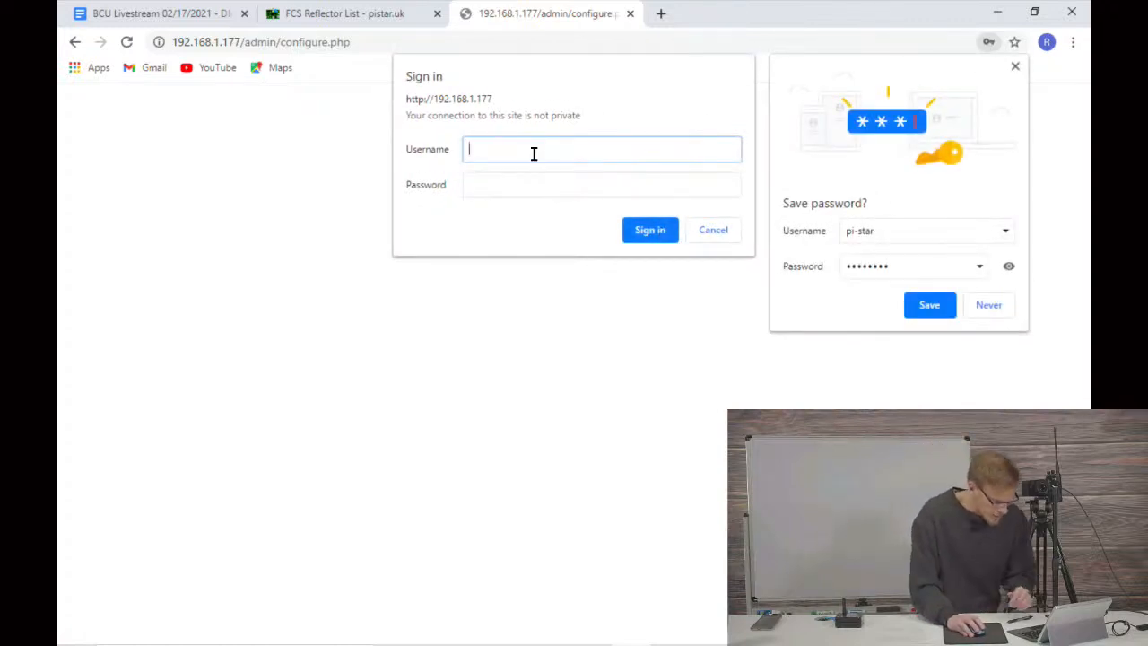
Step: Sign in again as pi-star by re-entering the account password, and dismiss the offer to save it
{"action": "type", "text": "pi-star"}
{"action": "key", "text": "Tab"}
{"action": "type", "text": "•••••"}
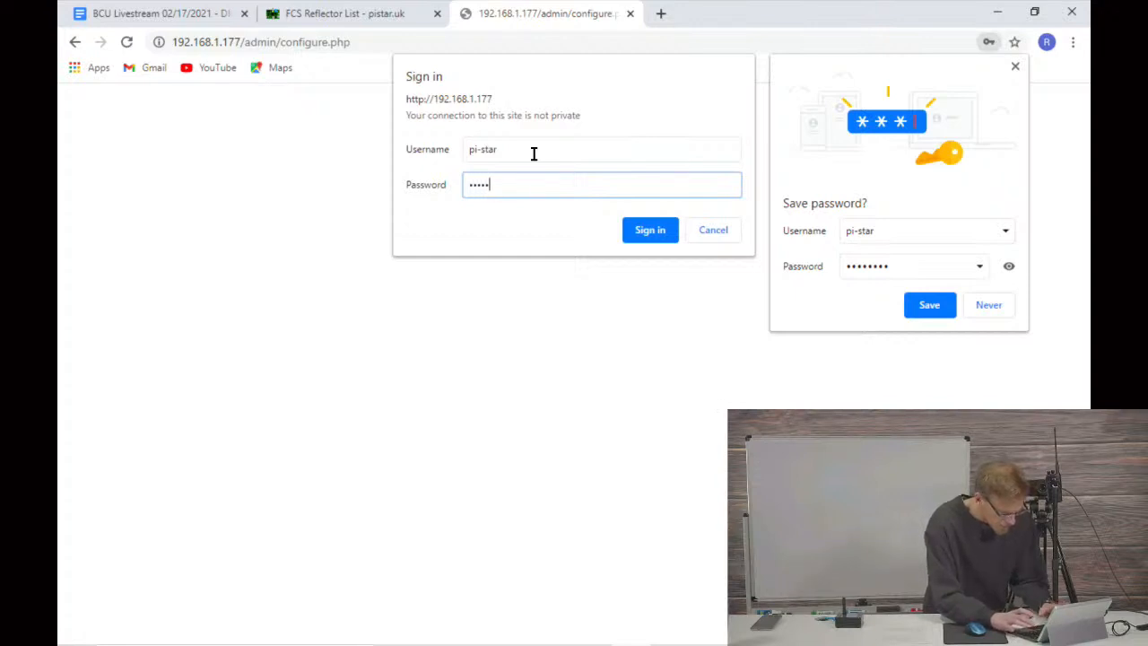
{"action": "type", "text": "••••"}
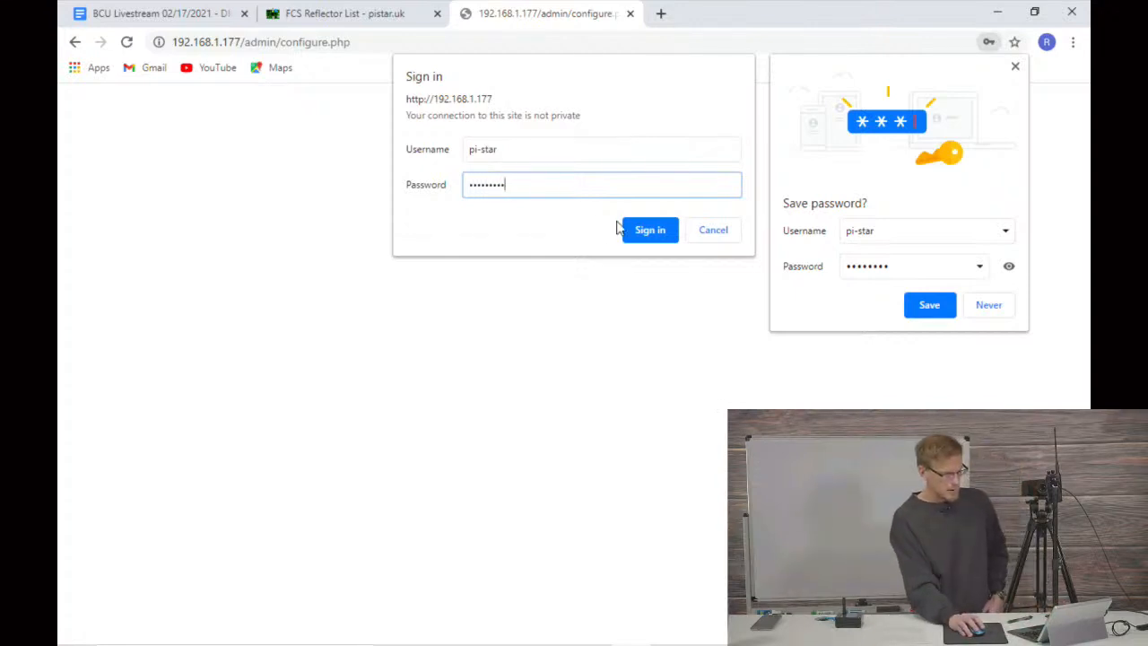
{"action": "left_click", "coordinate": [646, 230]}
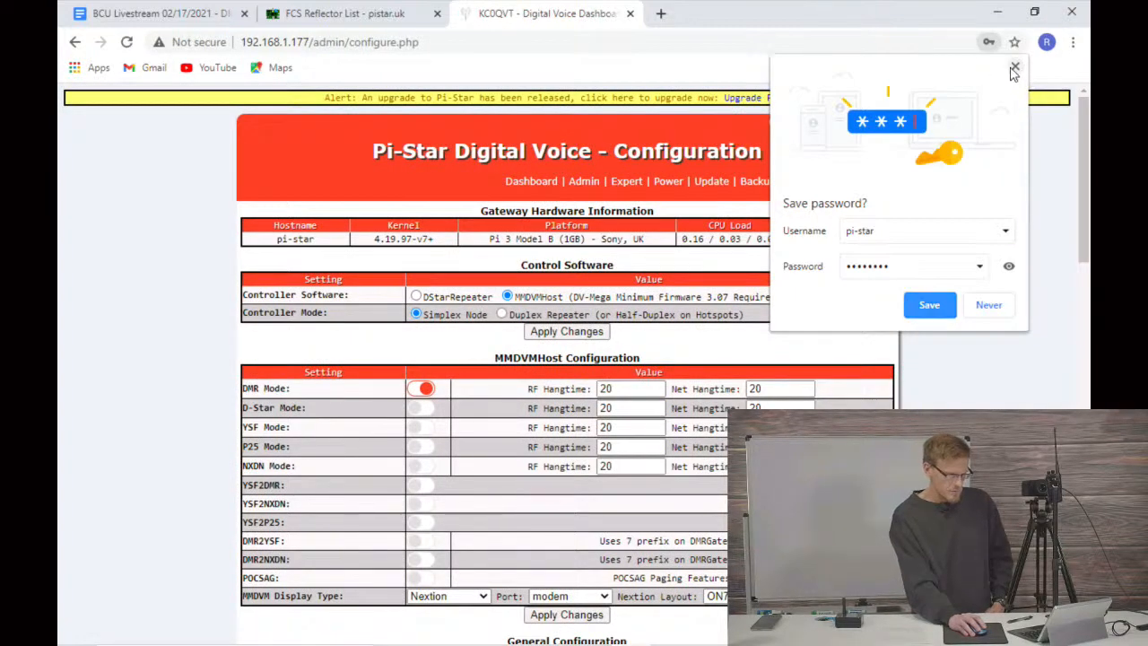
{"action": "left_click", "coordinate": [1013, 70]}
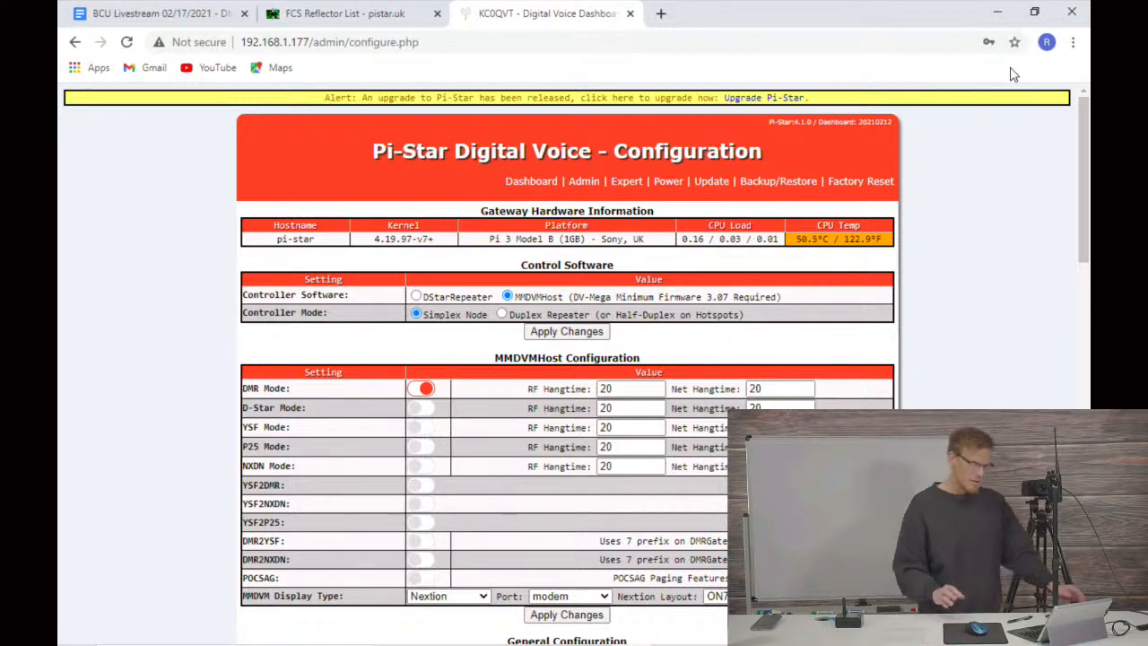
Step: Enable DMR2YSF in the MMDVMHost configuration, apply the changes and dismiss the offer to save the password
{"action": "scroll", "coordinate": [490, 475], "scroll_direction": "down", "scroll_amount": 1}
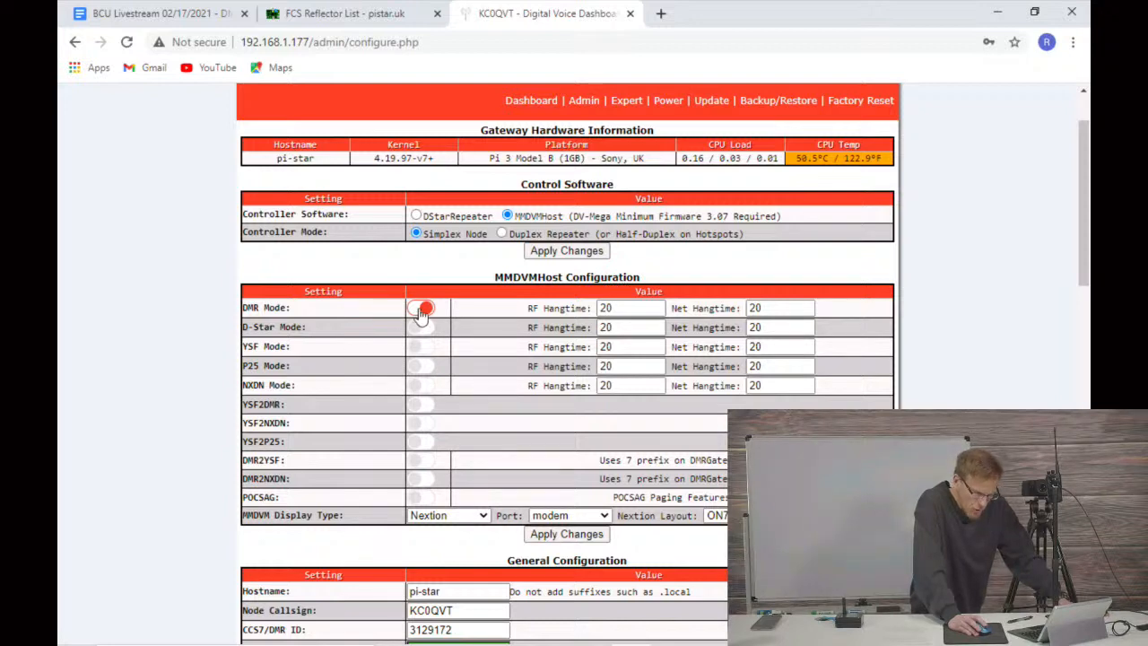
{"action": "scroll", "coordinate": [421, 316], "scroll_direction": "down", "scroll_amount": 2}
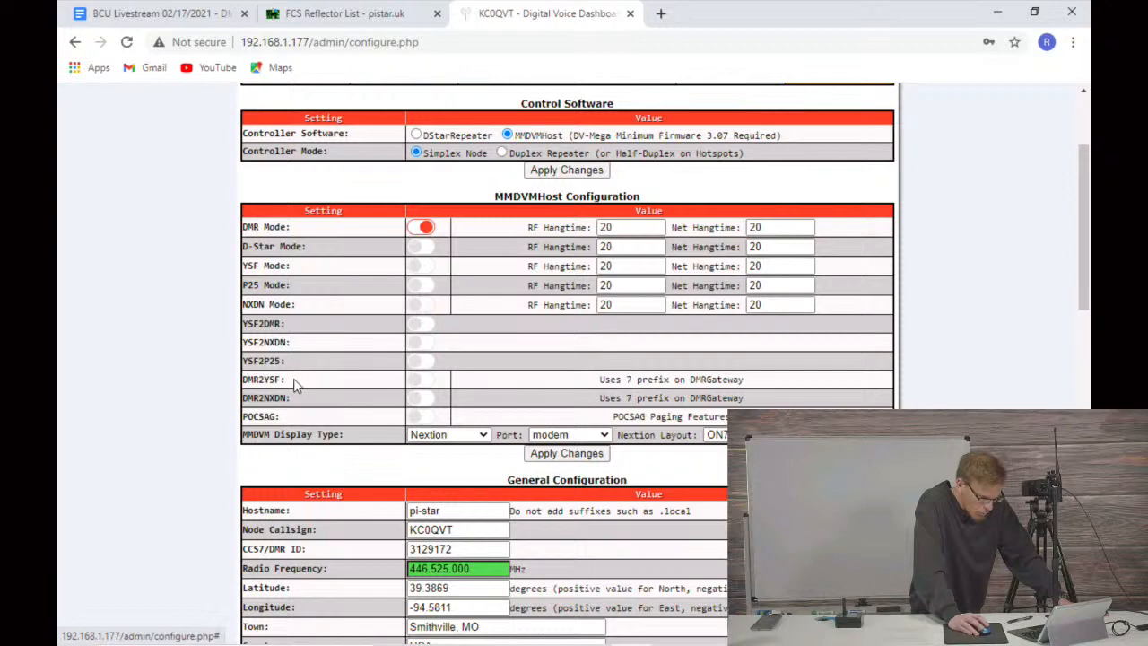
{"action": "left_click", "coordinate": [421, 382]}
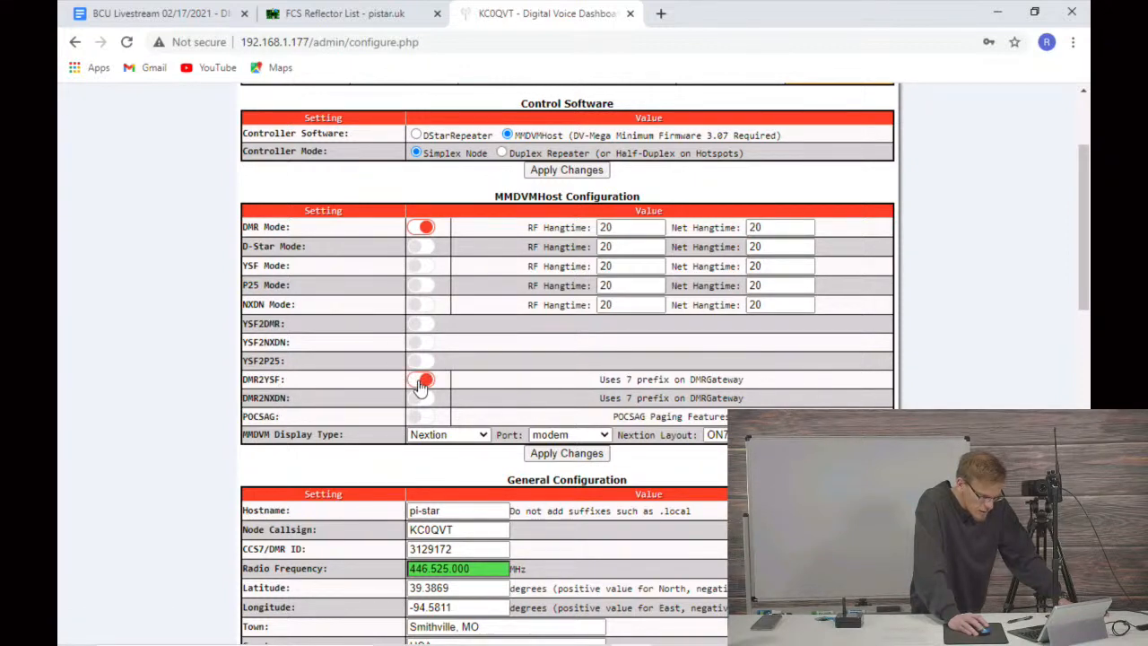
{"action": "left_click", "coordinate": [549, 454]}
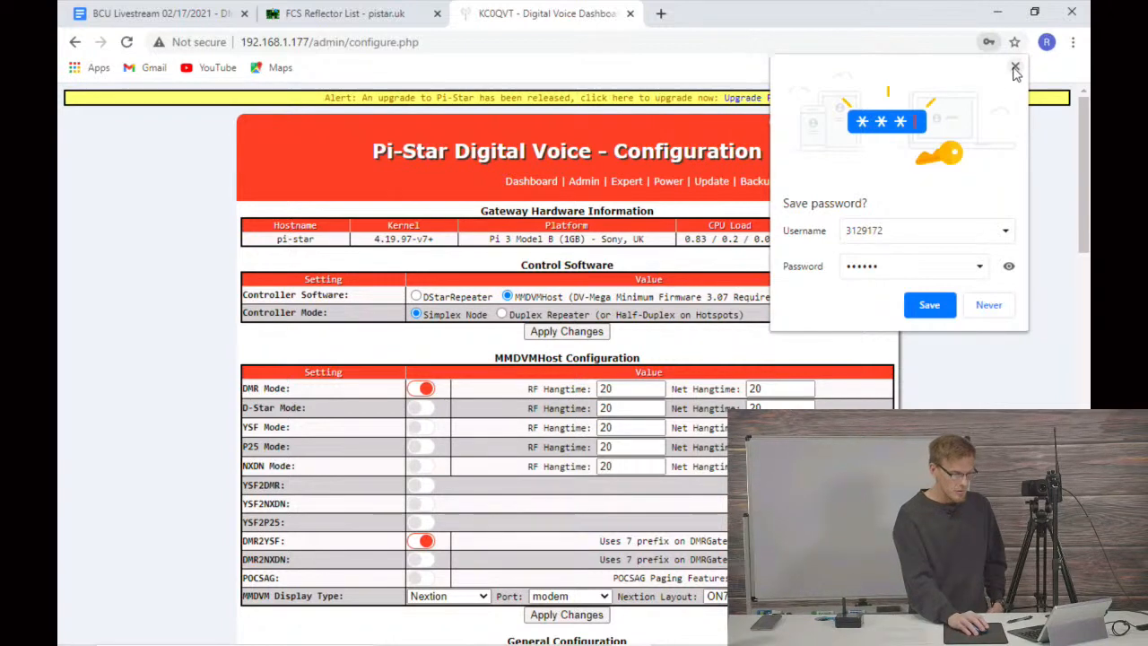
{"action": "left_click", "coordinate": [1016, 70]}
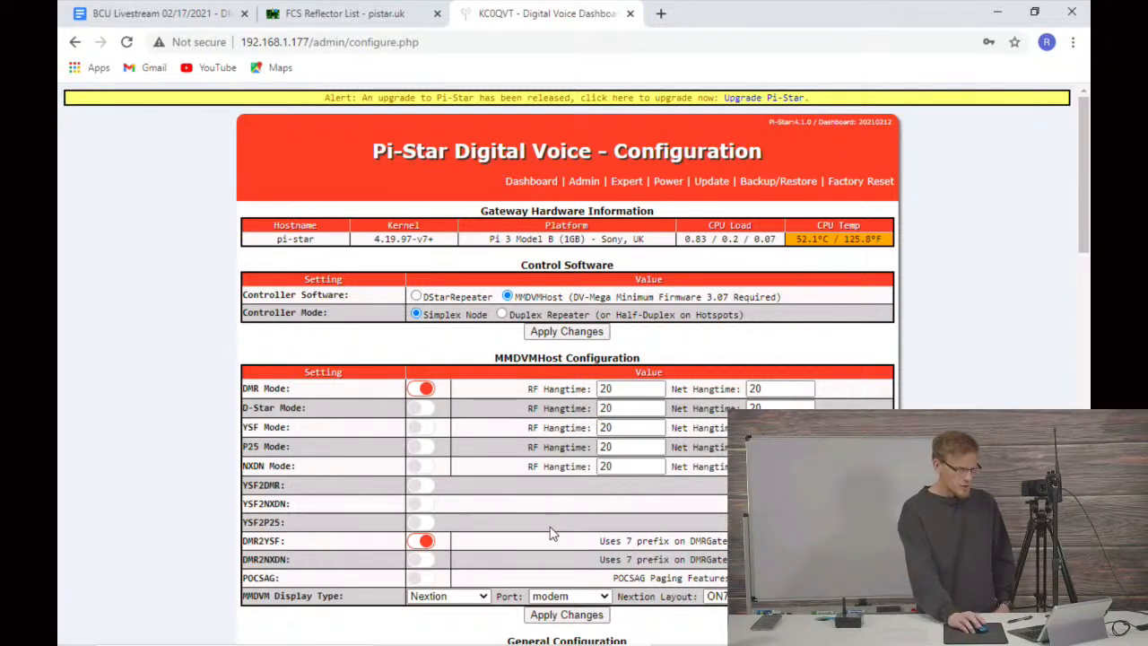
Step: Review the DMR Configuration settings for the DMR master and networks, and the Yaesu System Fusion startup host settings
{"action": "scroll", "coordinate": [558, 471], "scroll_direction": "down", "scroll_amount": 5}
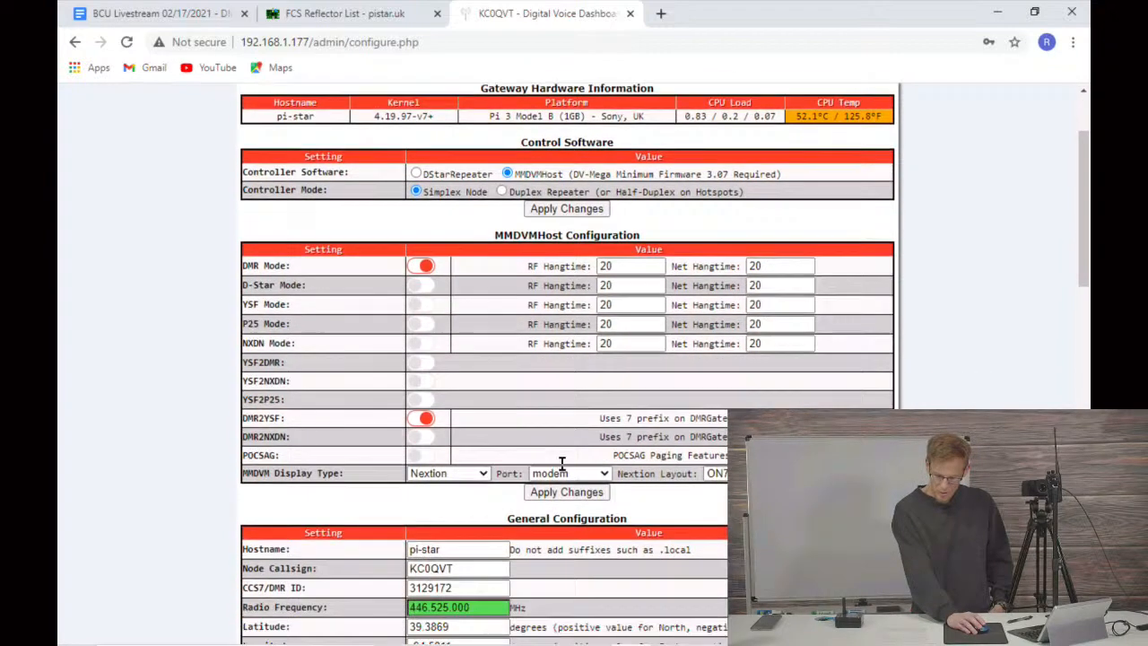
{"action": "scroll", "coordinate": [553, 480], "scroll_direction": "down", "scroll_amount": 3}
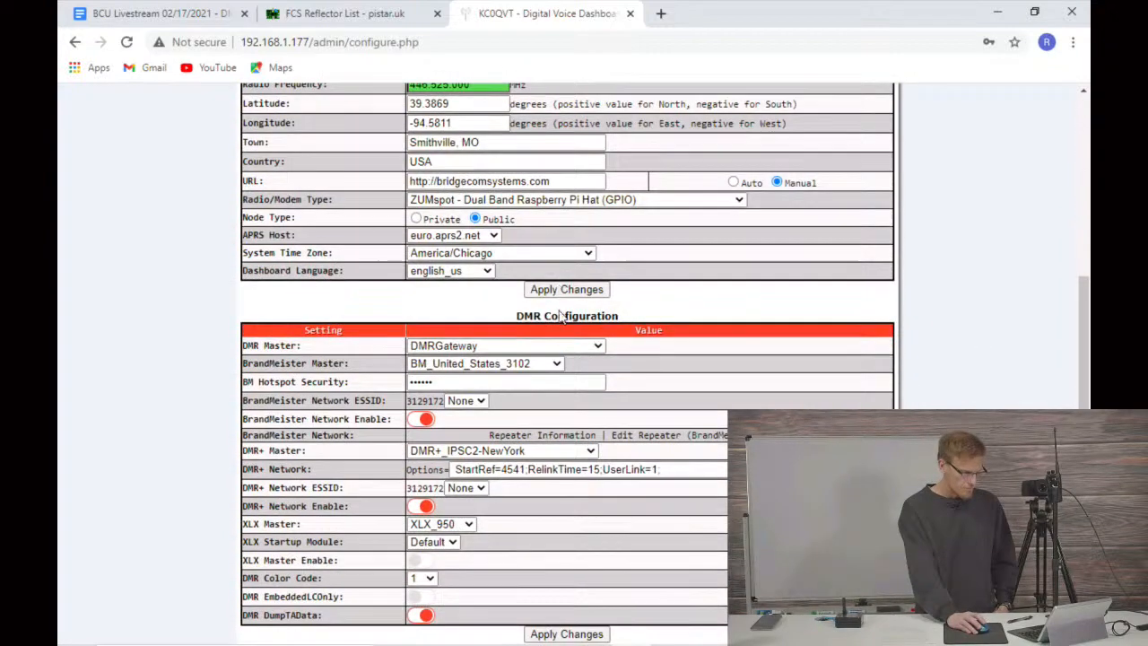
{"action": "scroll", "coordinate": [549, 331], "scroll_direction": "down", "scroll_amount": 1}
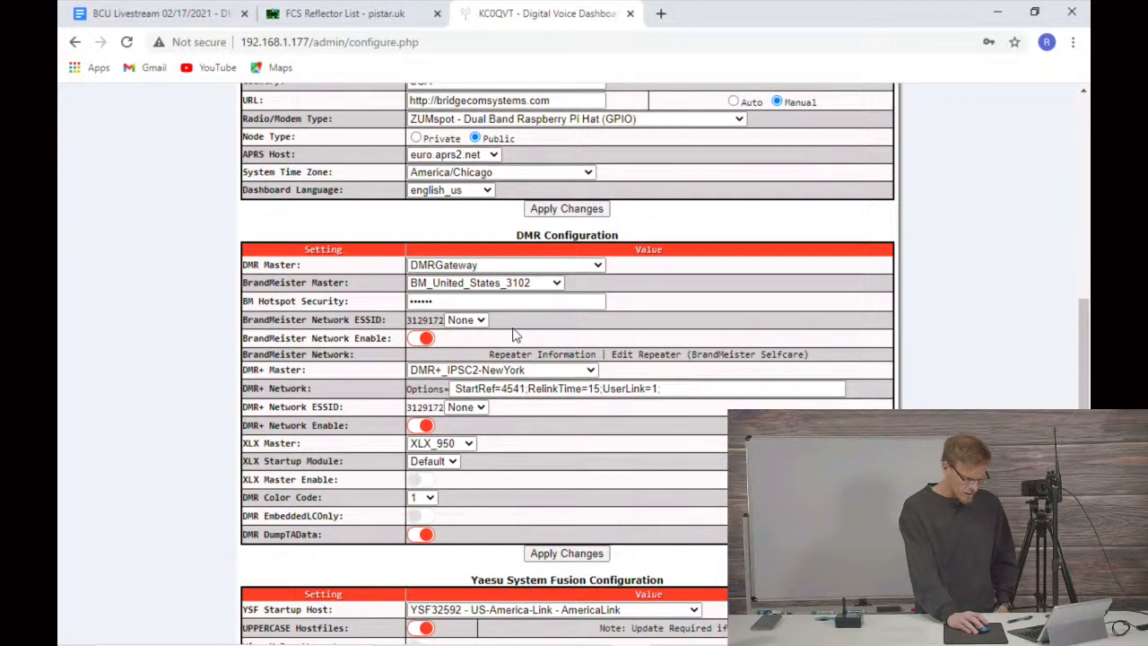
{"action": "scroll", "coordinate": [472, 409], "scroll_direction": "down", "scroll_amount": 1}
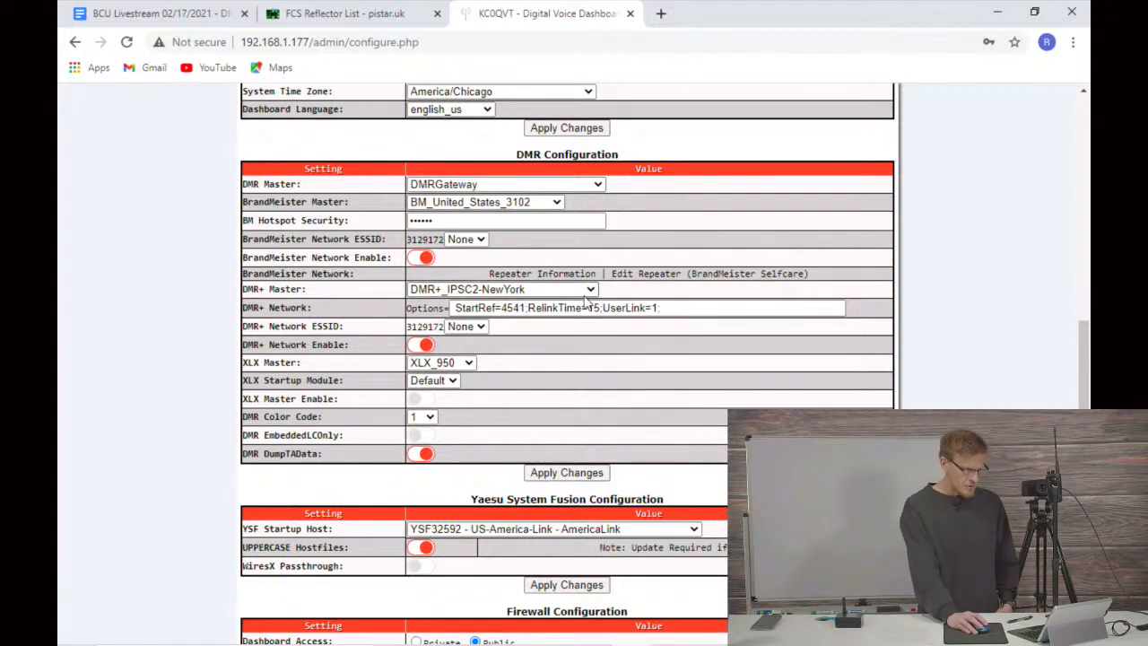
{"action": "scroll", "coordinate": [588, 305], "scroll_direction": "down", "scroll_amount": 1}
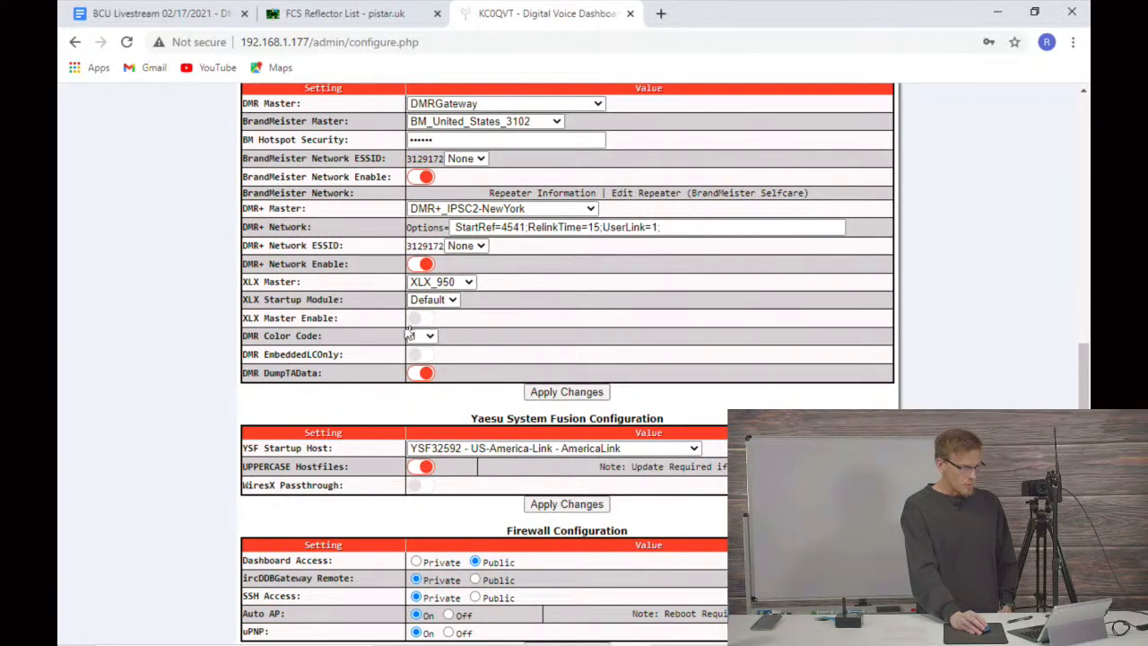
{"action": "scroll", "coordinate": [414, 330], "scroll_direction": "down", "scroll_amount": 2}
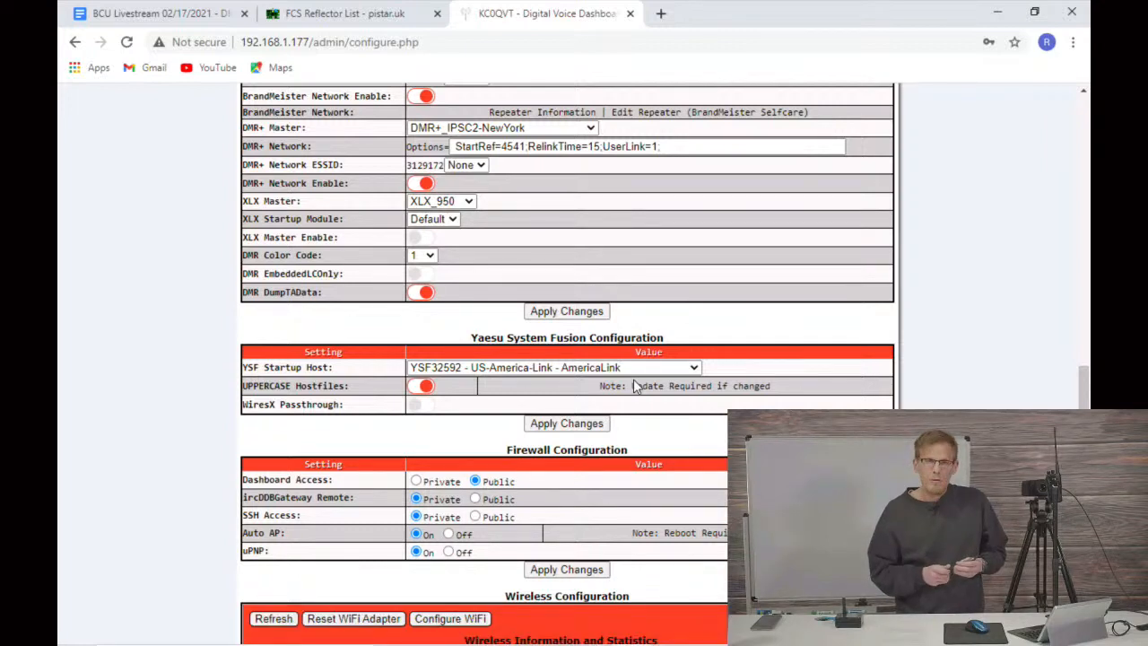
Step: Browse the YSF Startup Host options through the YSF and FCS reflectors, keeping YSF32592 - US-America-Link - AmericaLink
{"action": "left_click", "coordinate": [691, 368]}
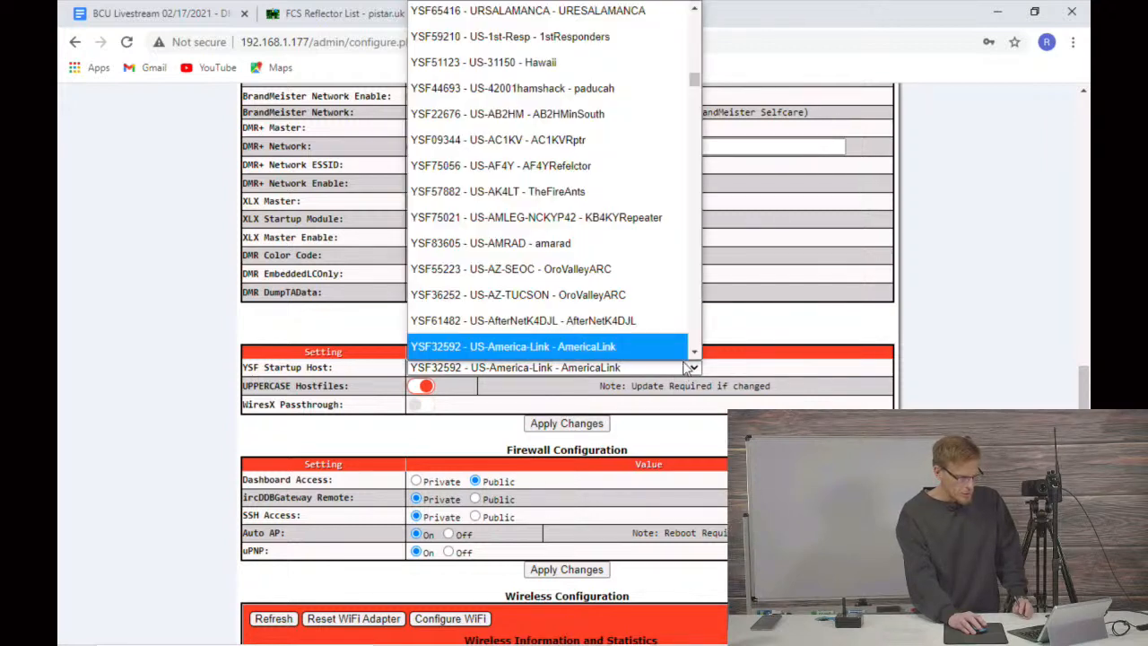
{"action": "scroll", "coordinate": [691, 383], "scroll_direction": "up", "scroll_amount": 1}
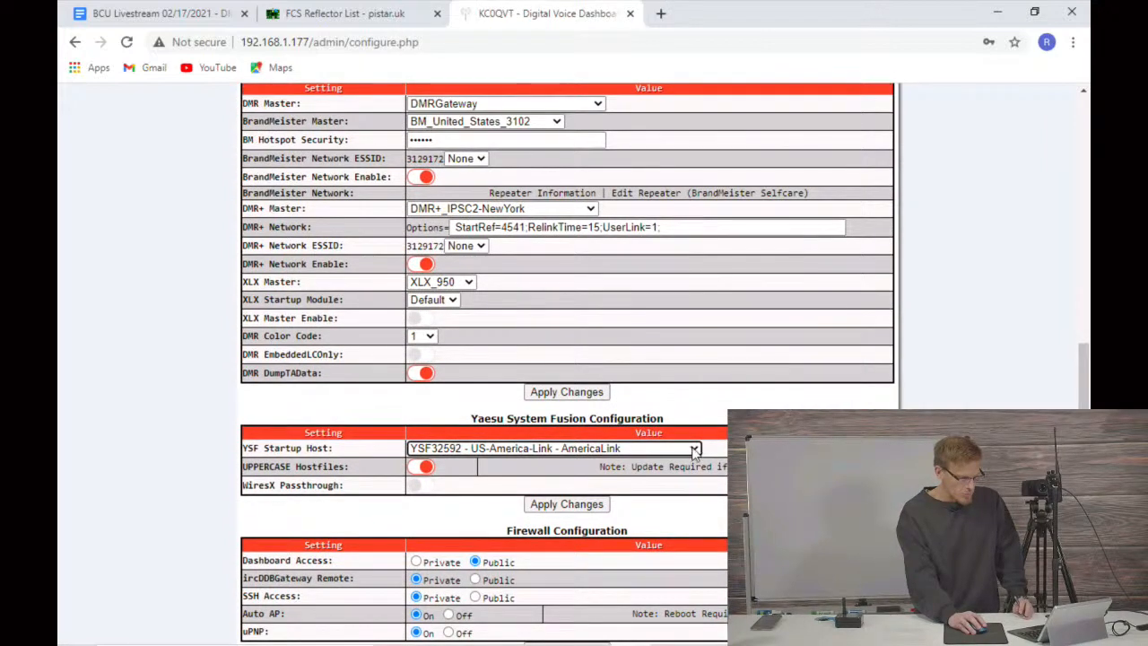
{"action": "left_click", "coordinate": [697, 448]}
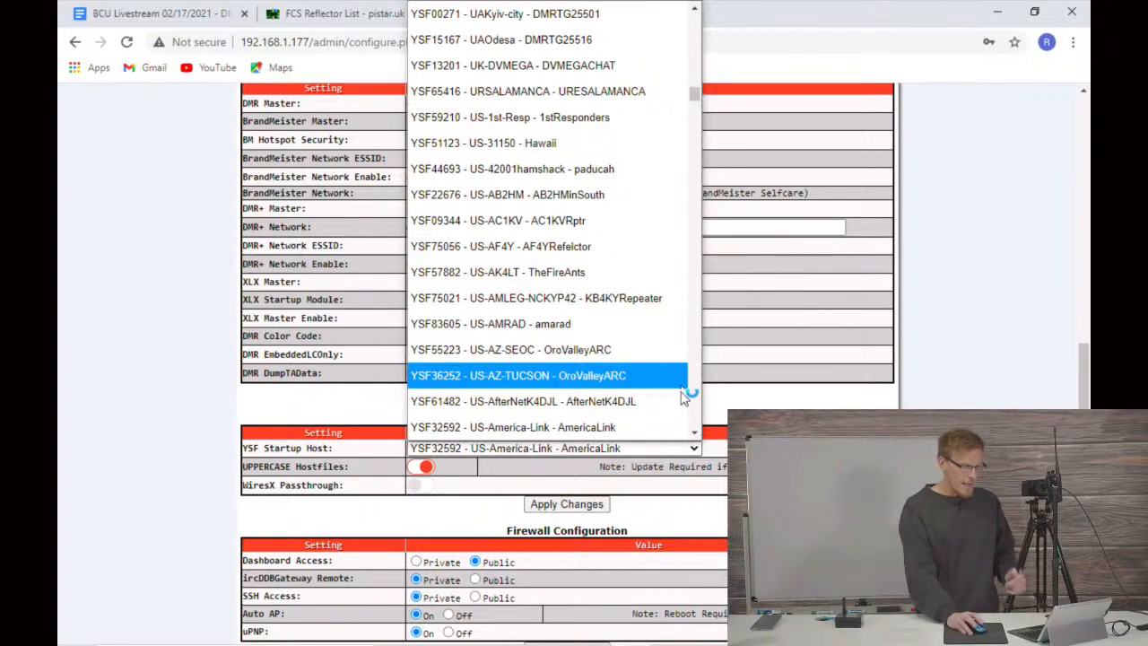
{"action": "scroll", "coordinate": [615, 330], "scroll_direction": "up", "scroll_amount": 20}
{"action": "scroll", "coordinate": [614, 337], "scroll_direction": "up", "scroll_amount": 10}
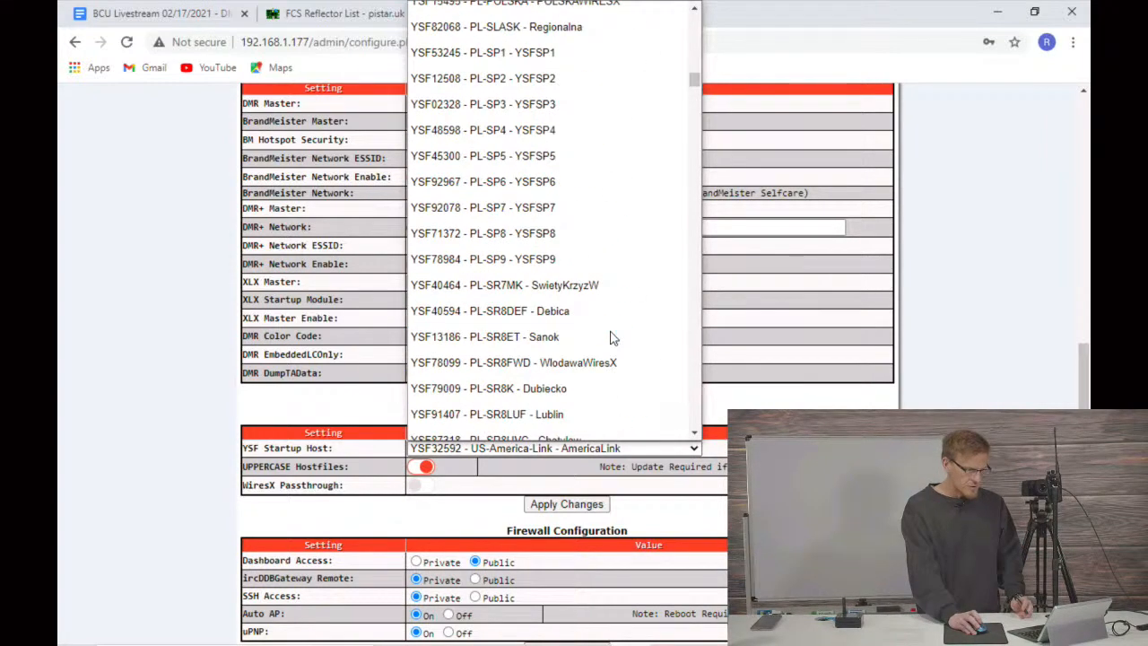
{"action": "scroll", "coordinate": [614, 337], "scroll_direction": "up", "scroll_amount": 20}
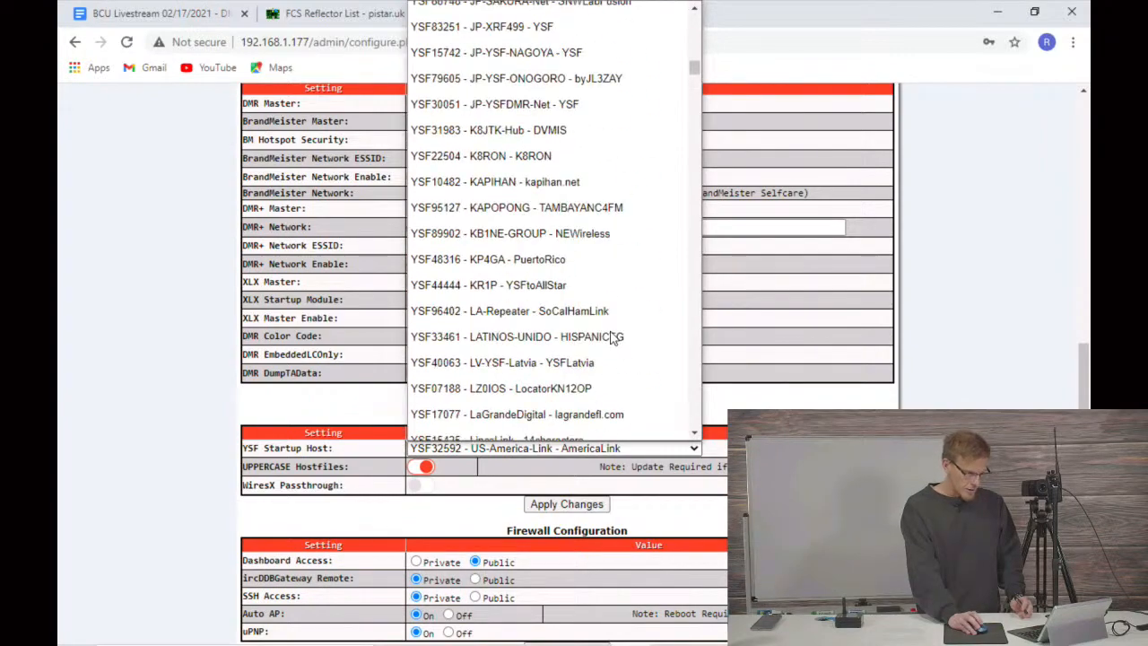
{"action": "scroll", "coordinate": [614, 337], "scroll_direction": "up", "scroll_amount": 20}
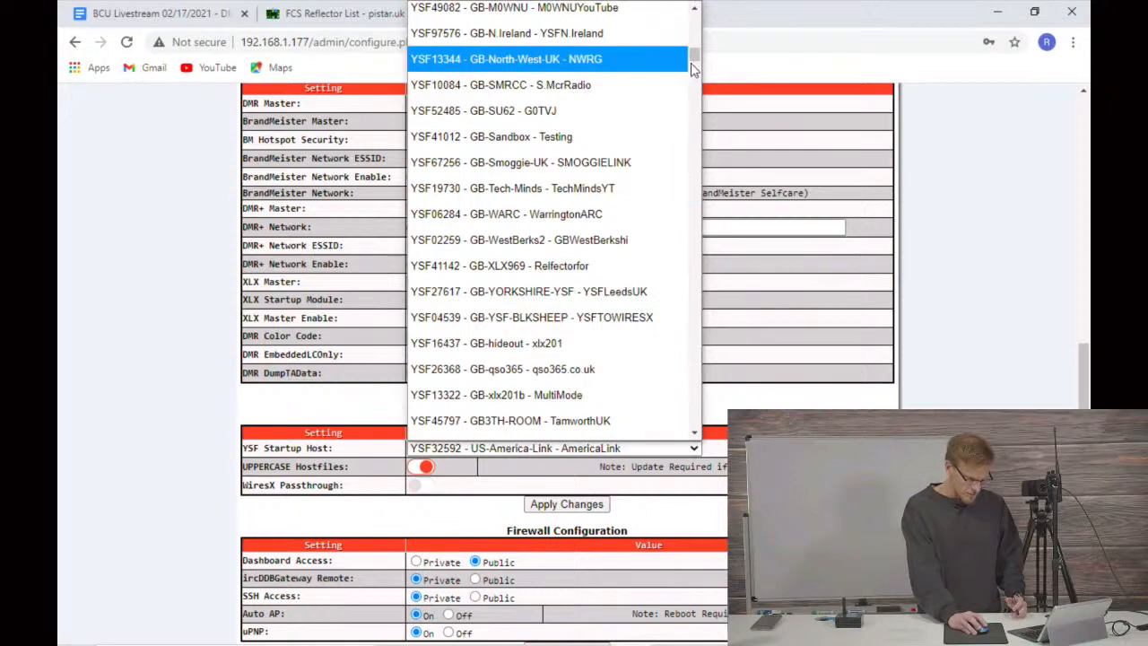
{"action": "left_click_drag", "start_coordinate": [694, 61], "coordinate": [693, 136]}
{"action": "scroll", "coordinate": [622, 188], "scroll_direction": "down", "scroll_amount": 20}
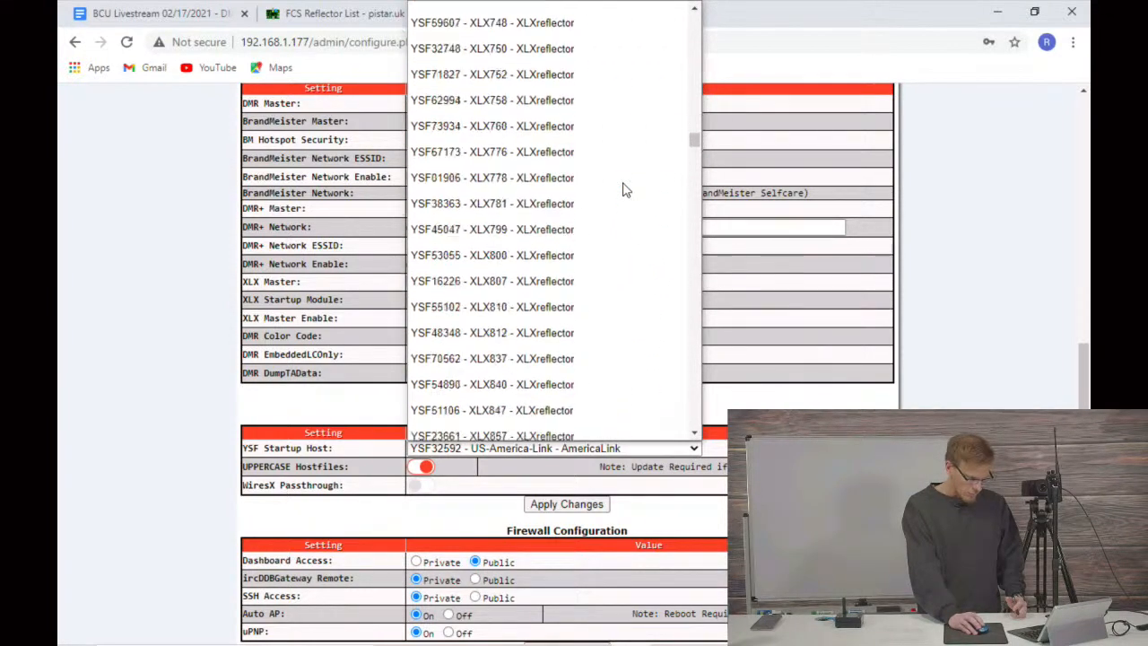
{"action": "scroll", "coordinate": [625, 190], "scroll_direction": "down", "scroll_amount": 20}
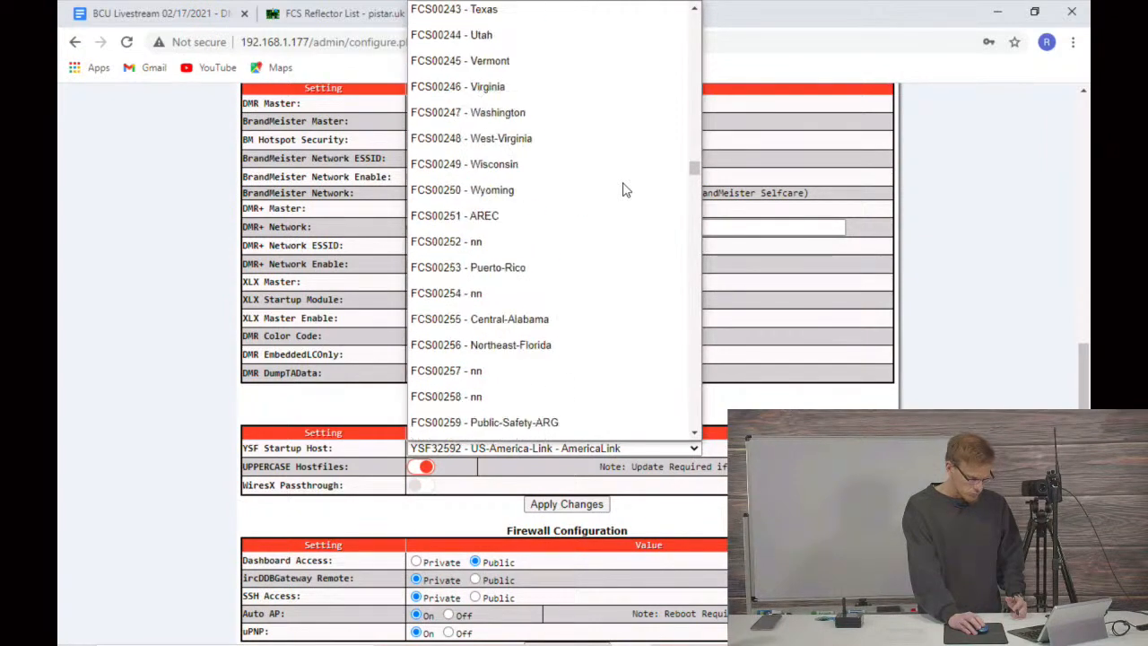
{"action": "scroll", "coordinate": [625, 190], "scroll_direction": "down", "scroll_amount": 15}
{"action": "scroll", "coordinate": [628, 192], "scroll_direction": "up", "scroll_amount": 2}
{"action": "scroll", "coordinate": [626, 190], "scroll_direction": "up", "scroll_amount": 20}
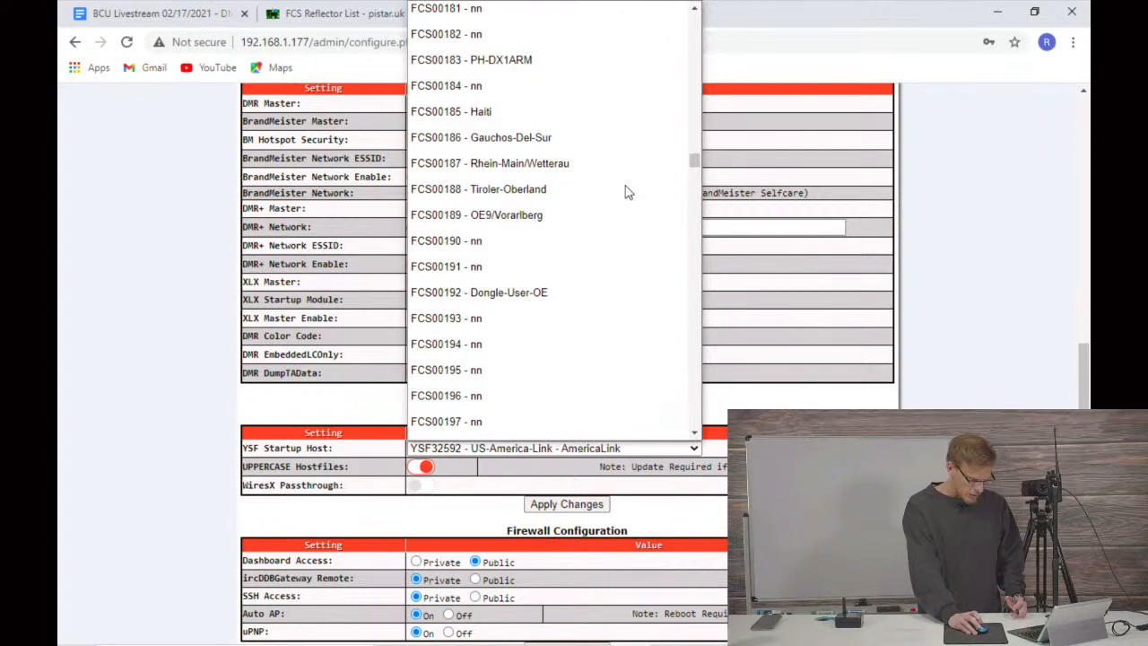
{"action": "scroll", "coordinate": [629, 165], "scroll_direction": "up", "scroll_amount": 20}
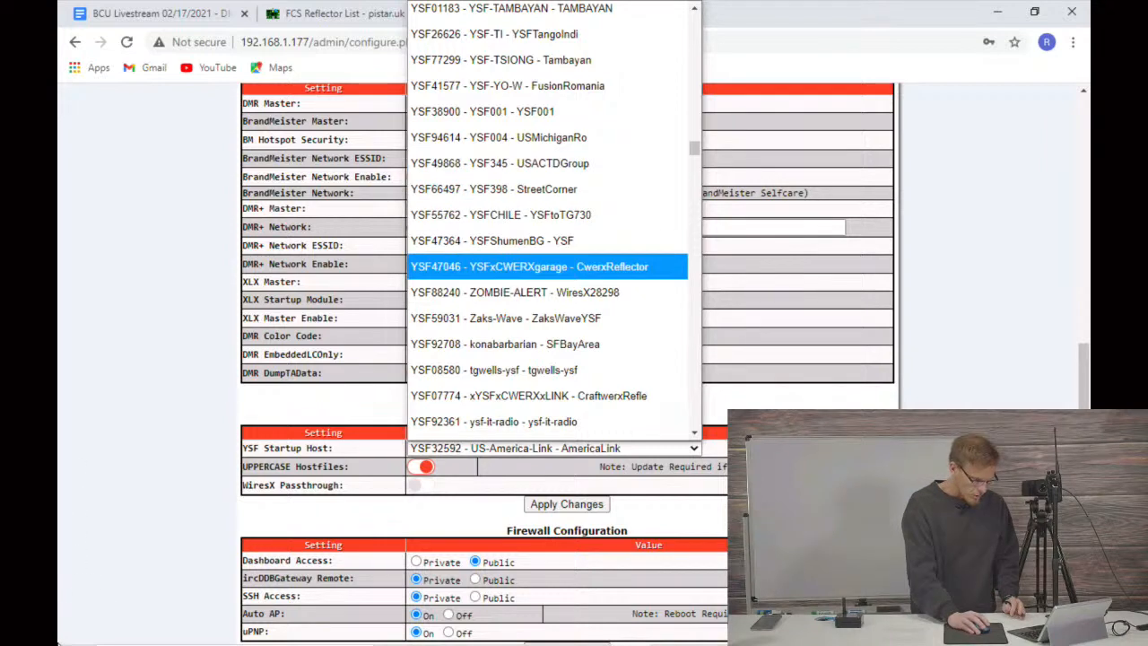
{"action": "left_click", "coordinate": [108, 481]}
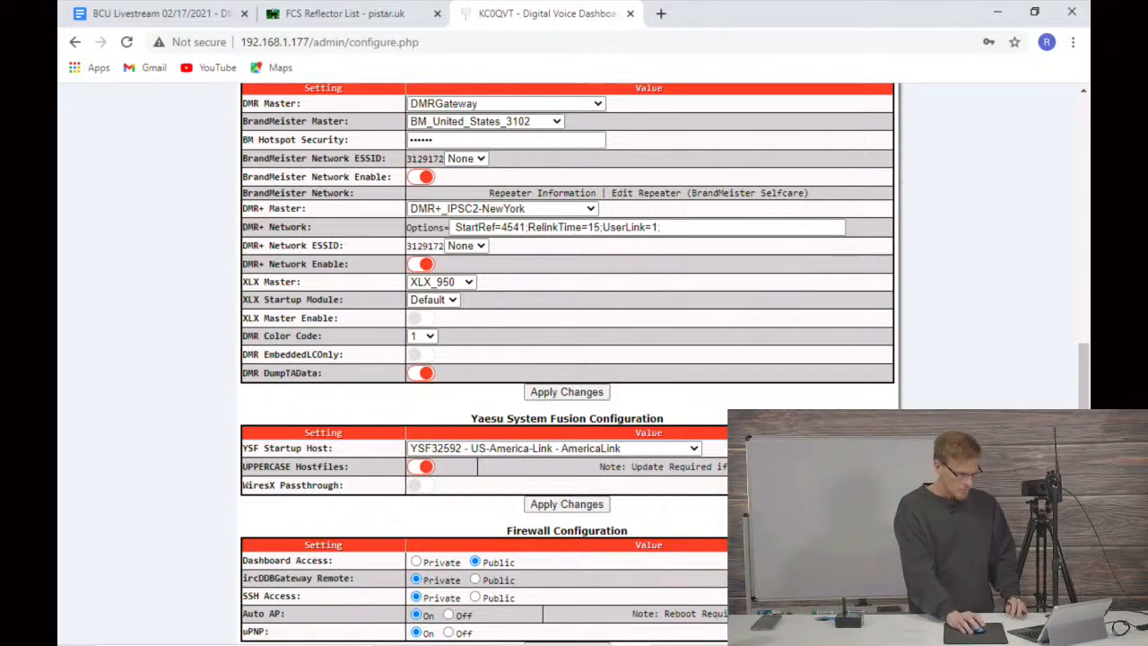
Step: Apply the Yaesu System Fusion configuration and dismiss the offer to save the password
{"action": "left_click", "coordinate": [563, 505]}
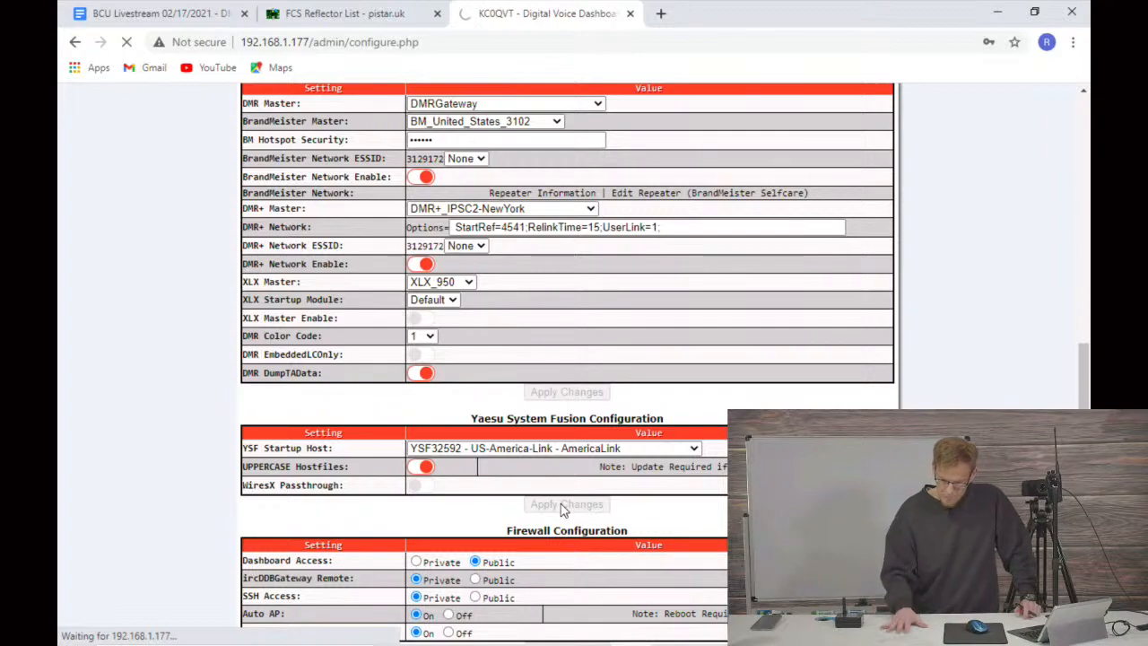
{"action": "scroll", "coordinate": [563, 508], "scroll_direction": "up", "scroll_amount": 15}
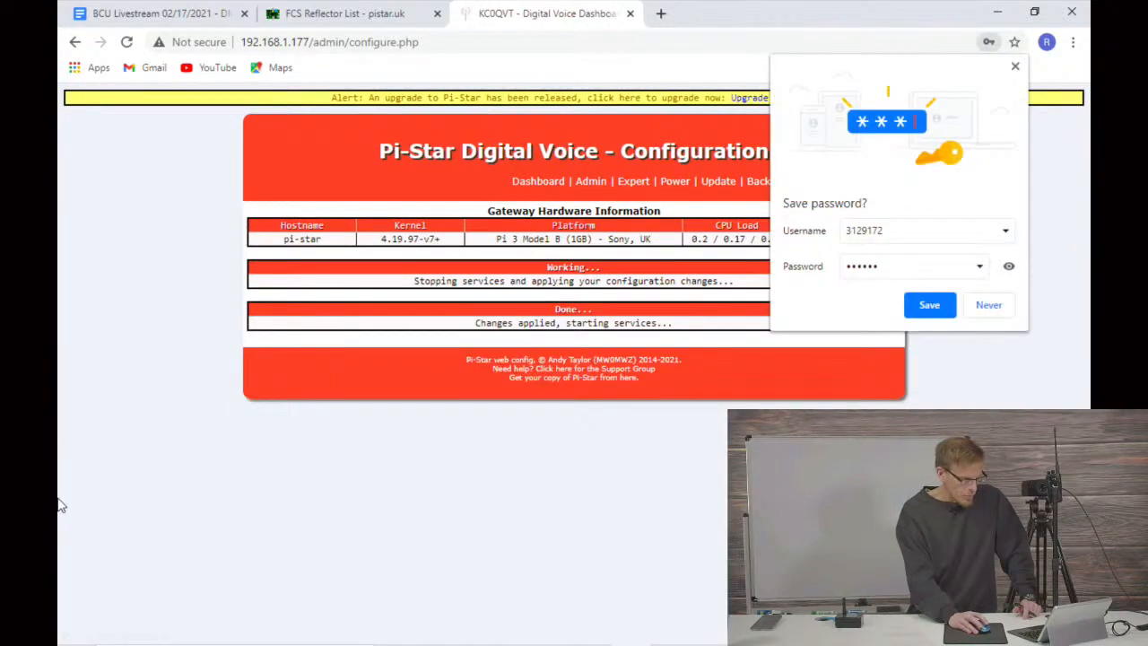
{"action": "left_click", "coordinate": [1015, 66]}
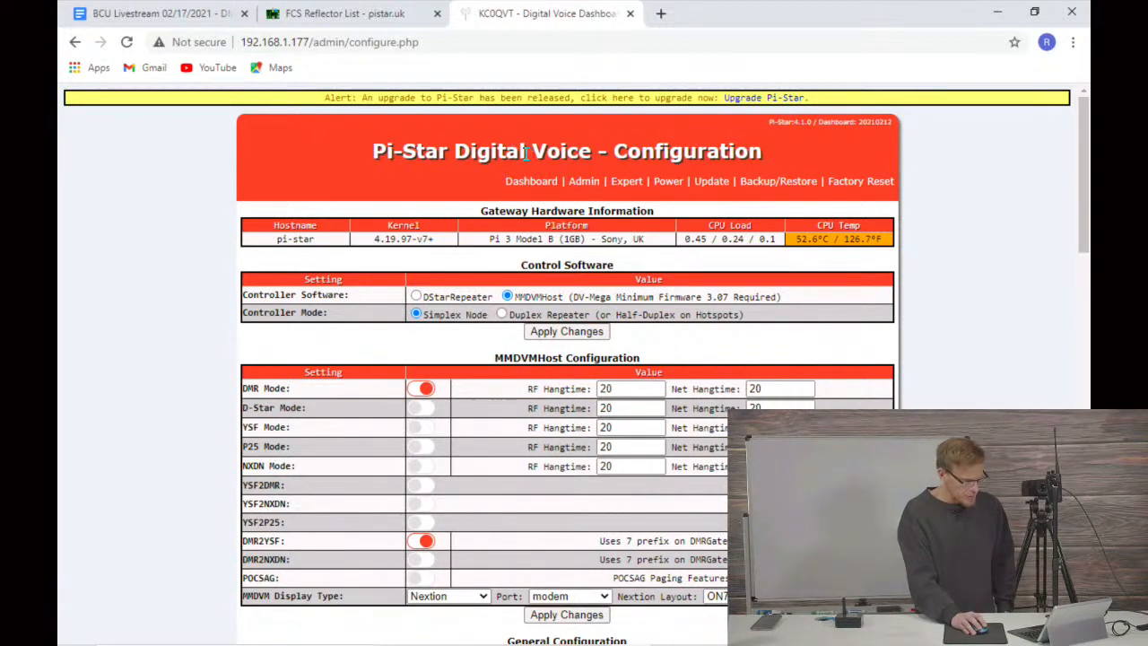
Step: Open the Pi-Star dashboard and check the enabled modes, network status, DMR master list and YSF network
{"action": "left_click", "coordinate": [533, 183]}
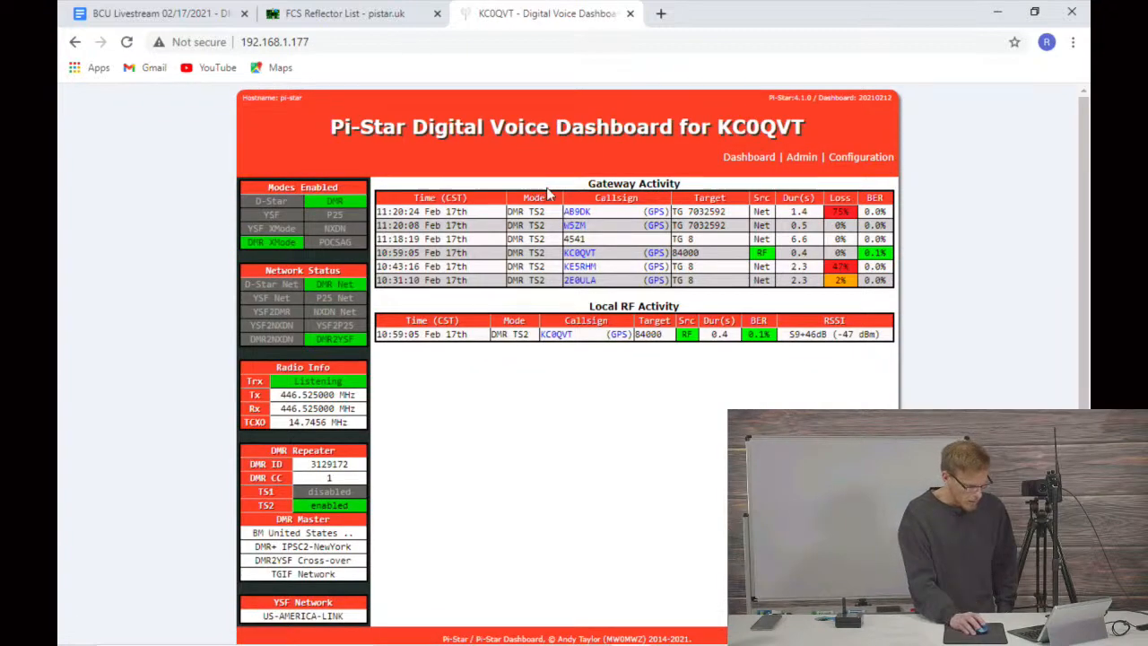
{"action": "scroll", "coordinate": [465, 281], "scroll_direction": "down", "scroll_amount": 1}
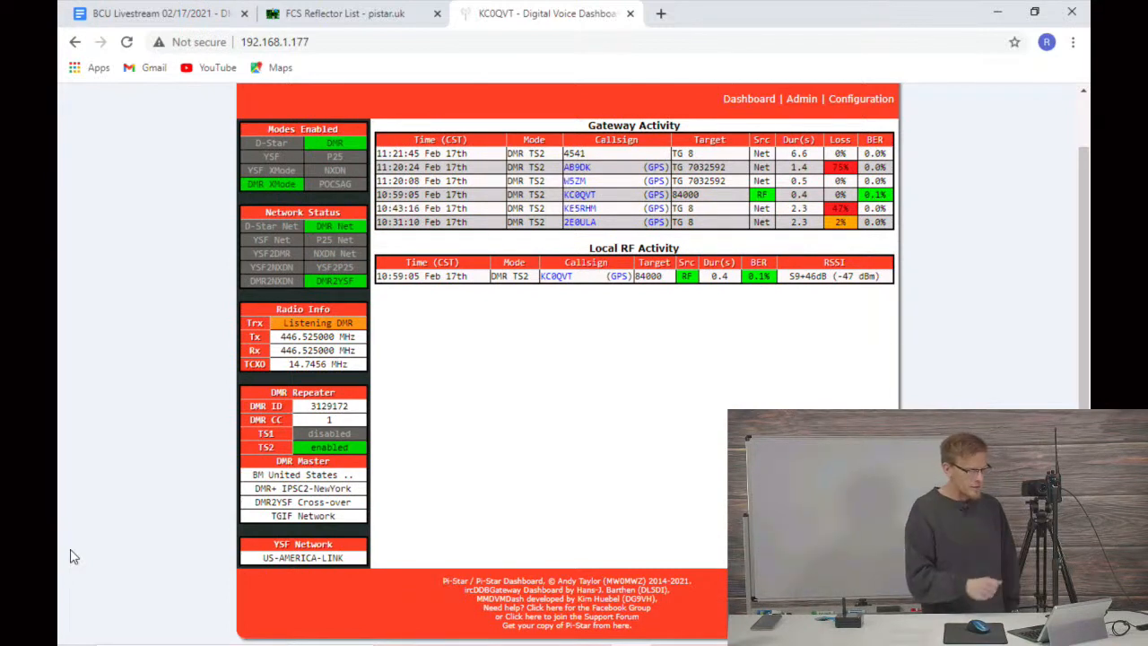
{"action": "mouse_move", "coordinate": [71, 640]}
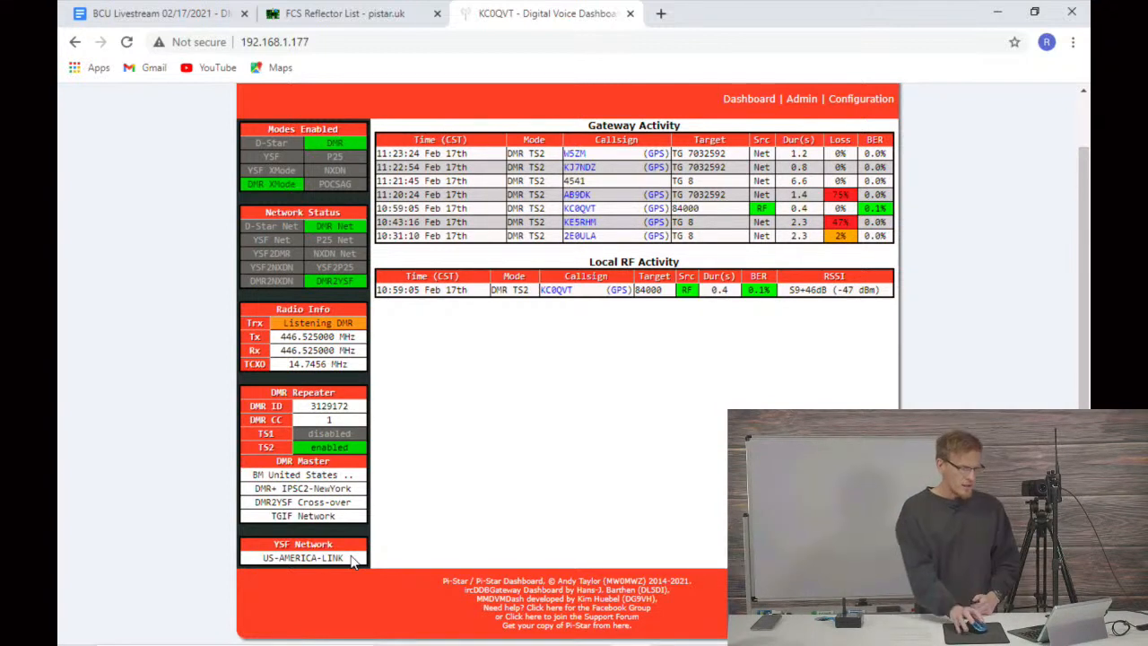
Step: Minimize the browser and launch the D878UV 1.21 programming software as administrator, allowing it to make changes to the device
{"action": "left_click", "coordinate": [344, 14]}
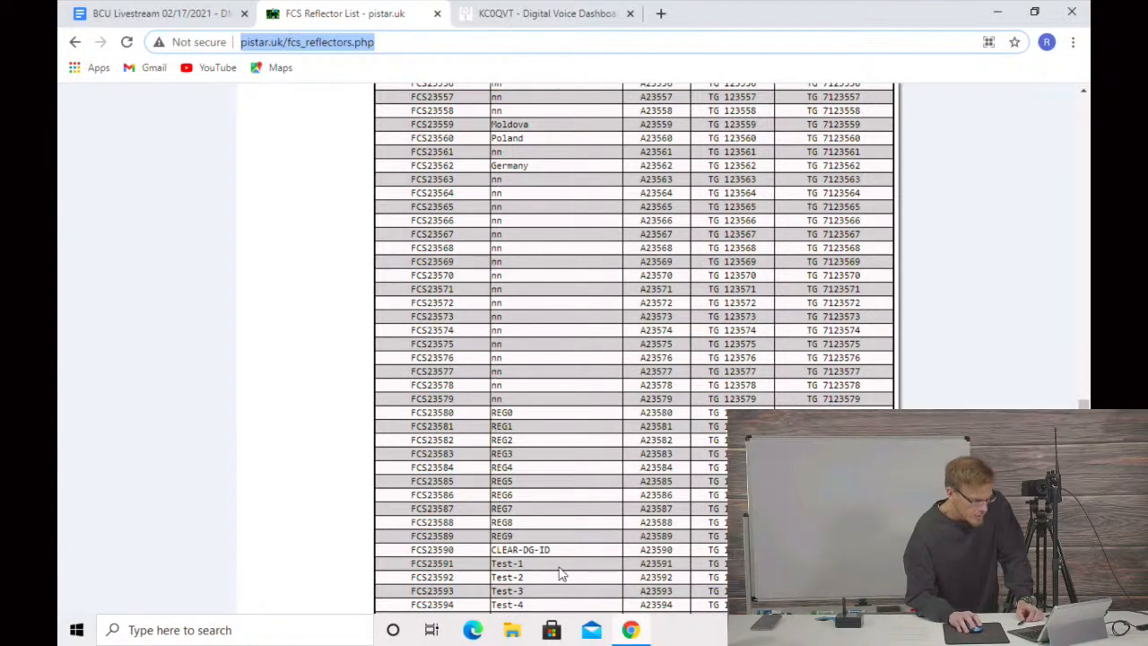
{"action": "left_click", "coordinate": [998, 13]}
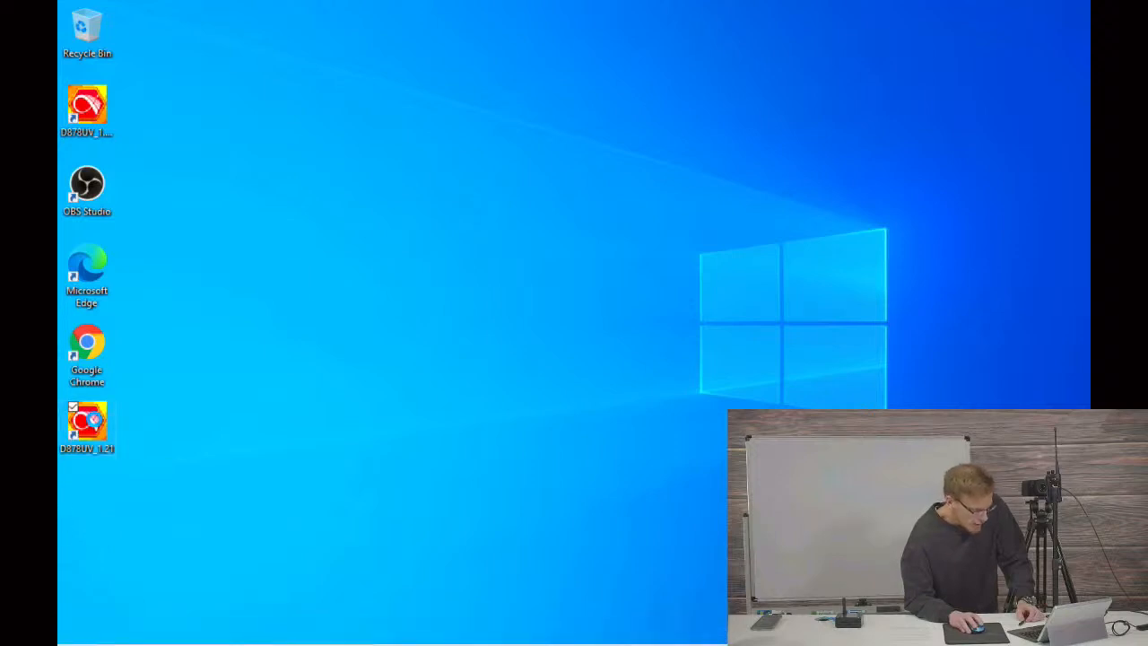
{"action": "right_click", "coordinate": [106, 426]}
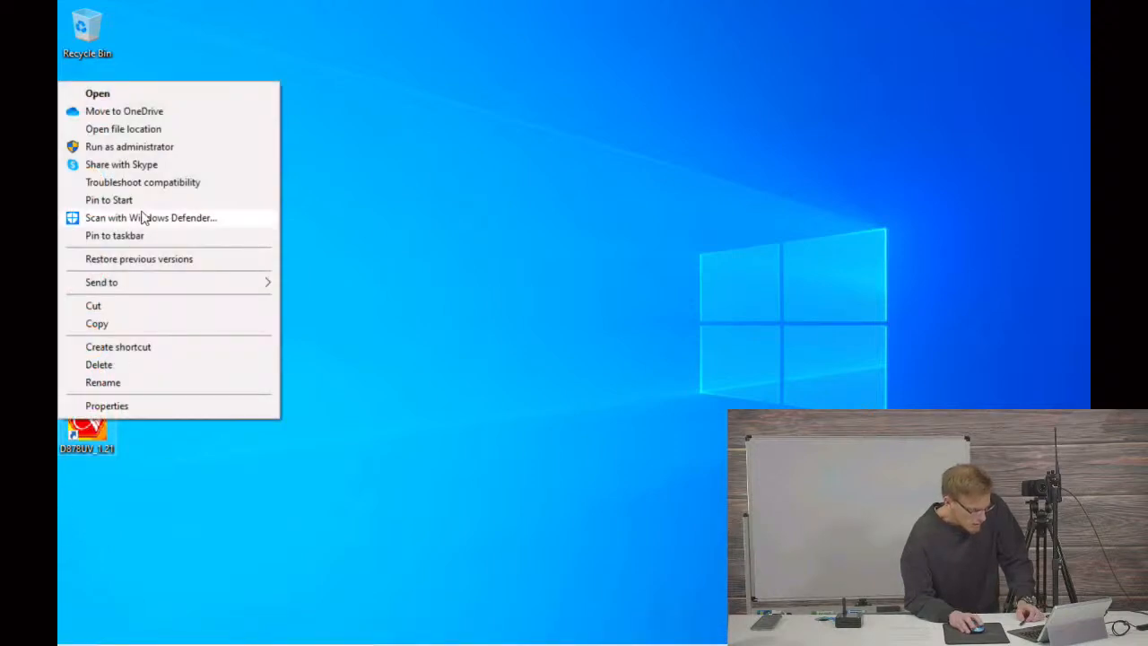
{"action": "left_click", "coordinate": [130, 148]}
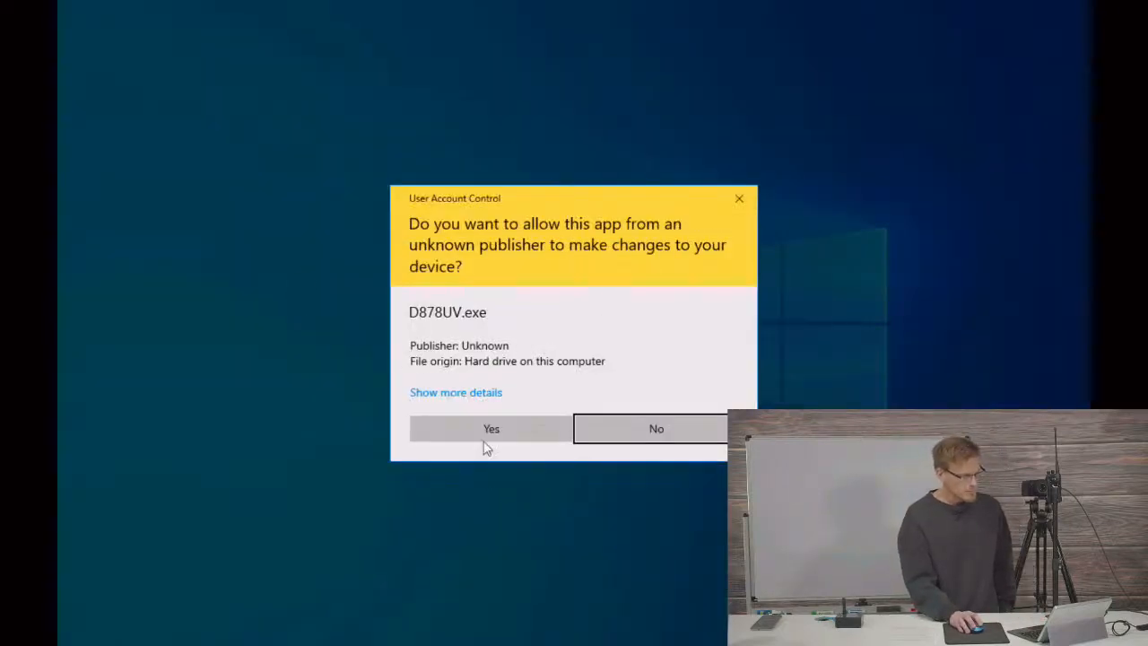
{"action": "left_click", "coordinate": [487, 428]}
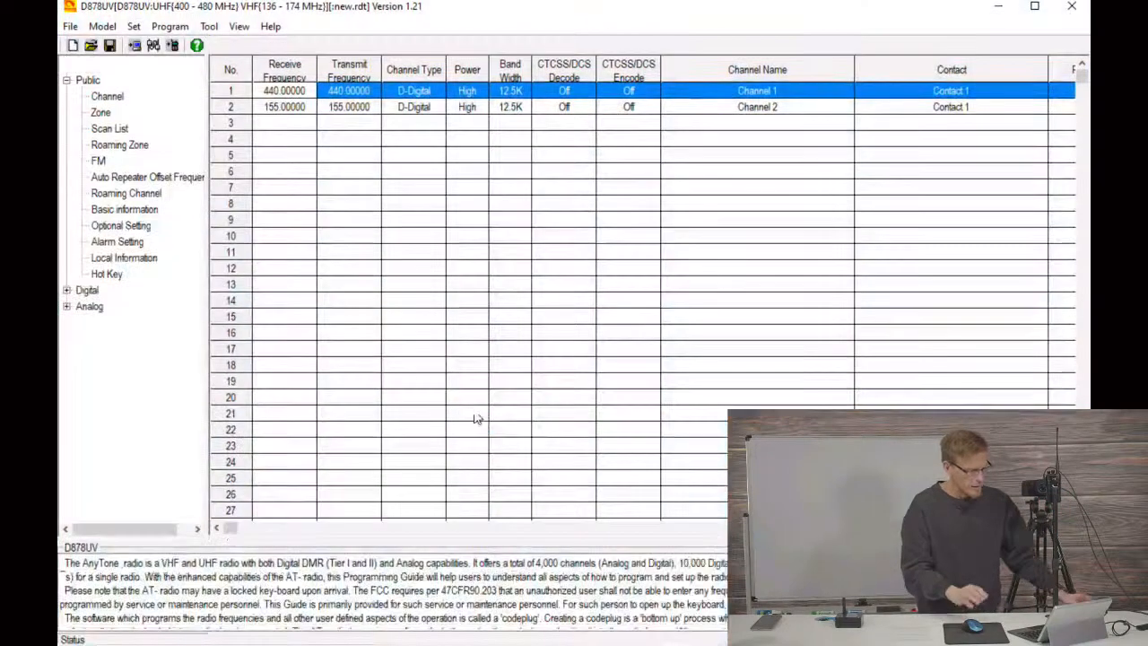
Step: Try to read the data from the radio using the current communication port
{"action": "left_click", "coordinate": [170, 26]}
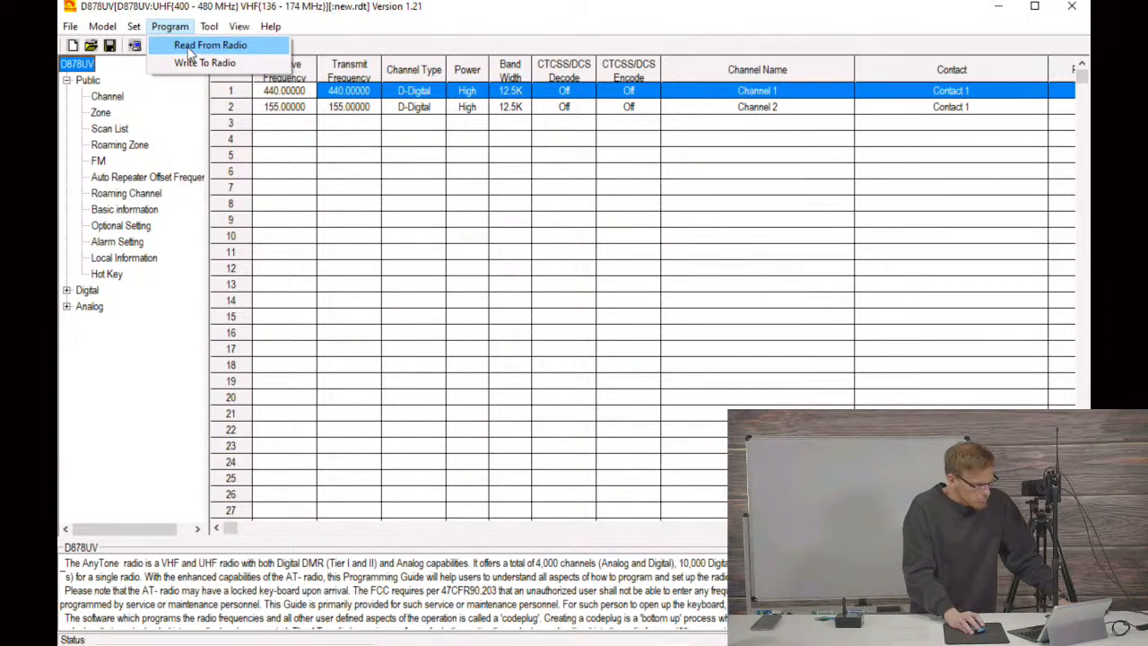
{"action": "left_click", "coordinate": [190, 47]}
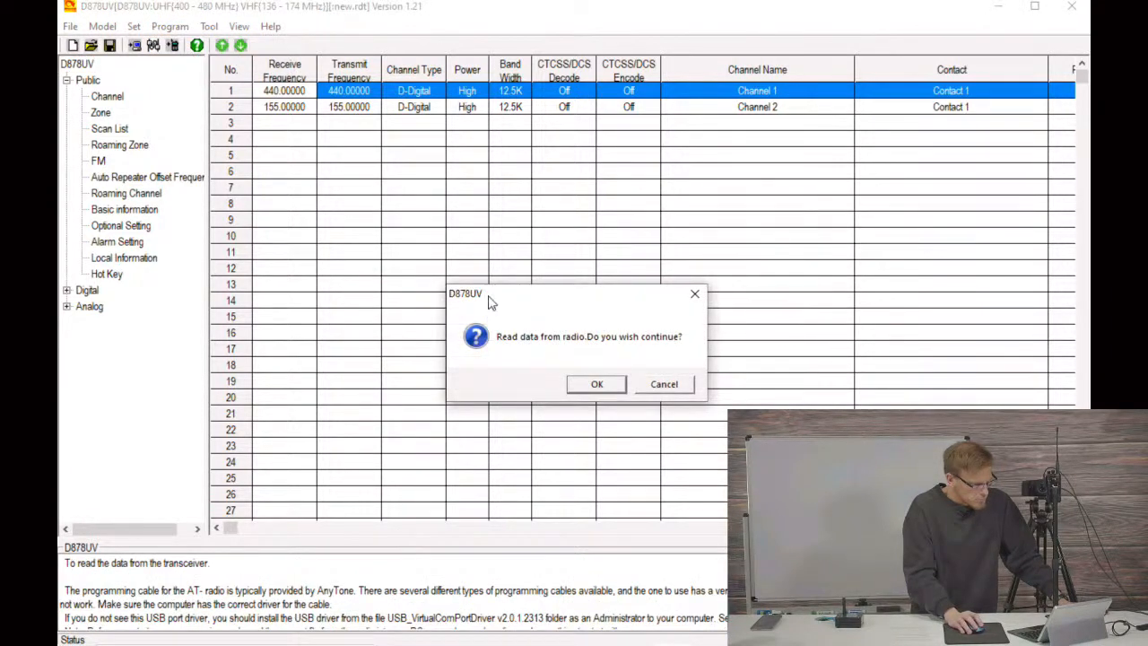
{"action": "left_click", "coordinate": [592, 387]}
{"action": "left_click", "coordinate": [558, 367]}
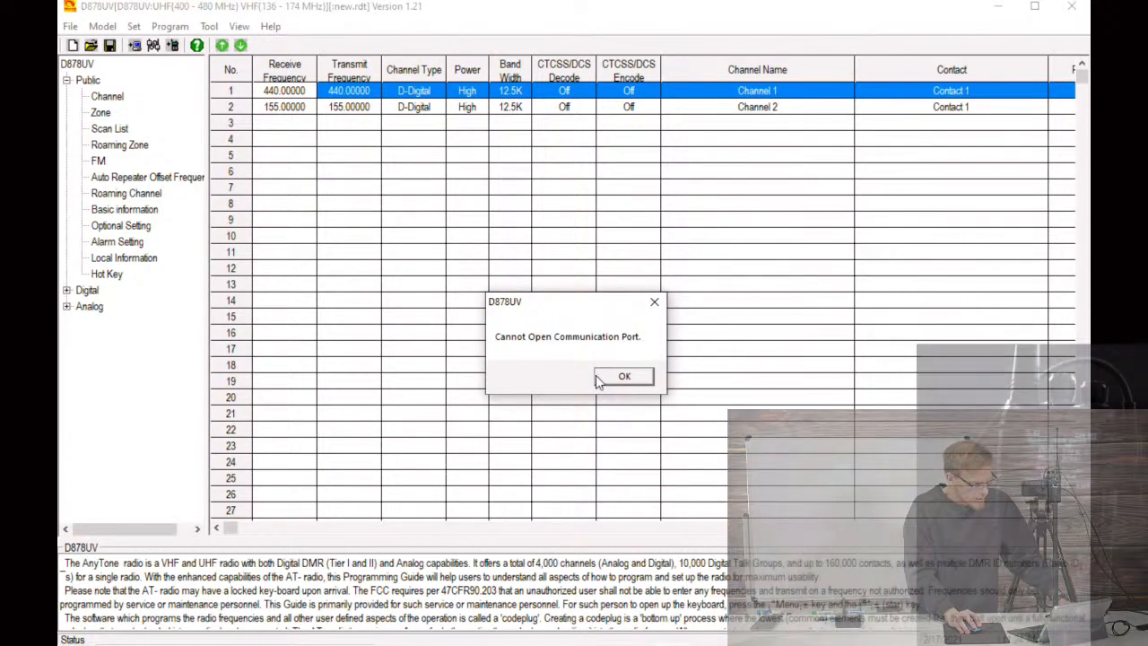
{"action": "left_click", "coordinate": [618, 380]}
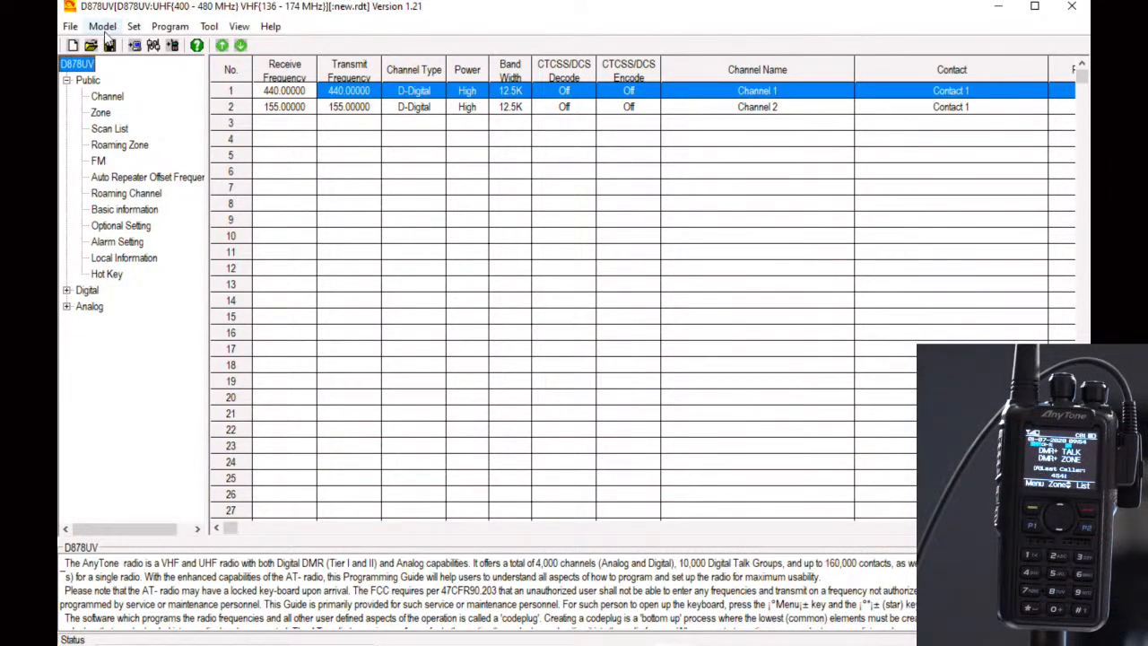
Step: Set the programming software's communication port to COM3
{"action": "left_click", "coordinate": [134, 27]}
{"action": "left_click", "coordinate": [166, 45]}
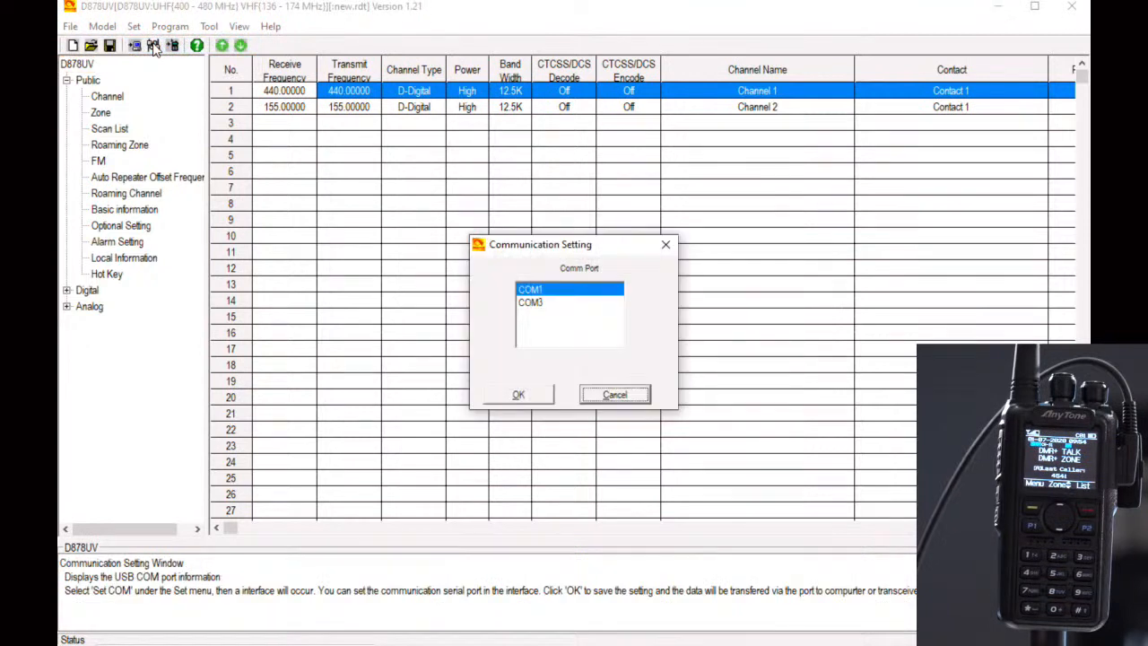
{"action": "left_click", "coordinate": [550, 305]}
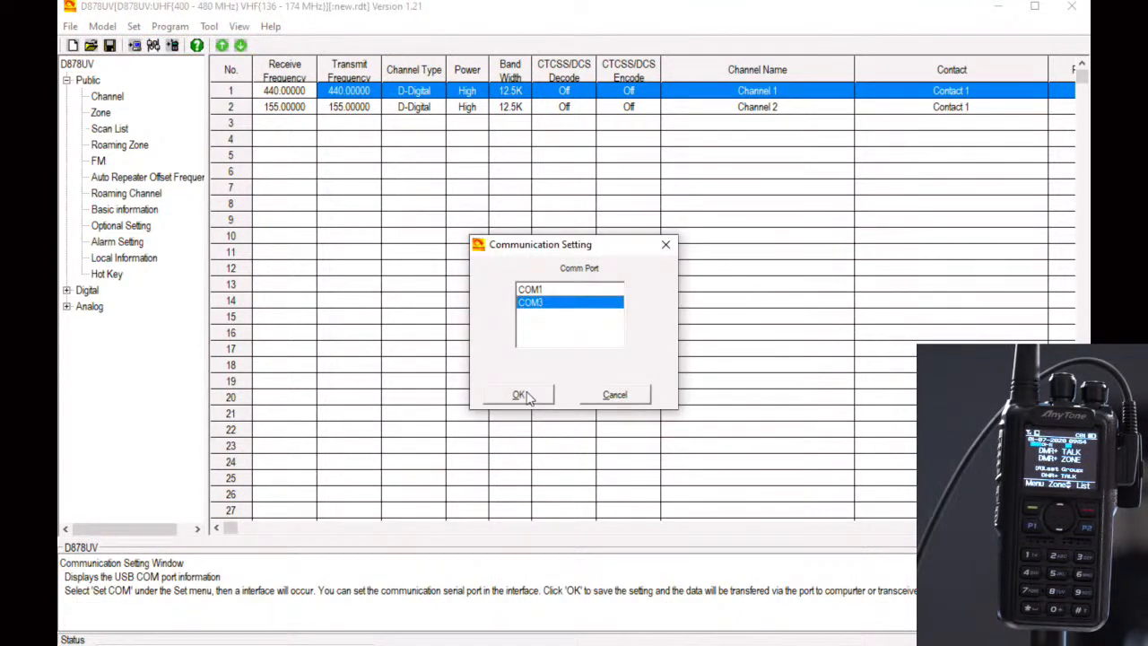
{"action": "left_click", "coordinate": [521, 394]}
Step: Read the codeplug data from the radio and dismiss the completion notice
{"action": "left_click", "coordinate": [170, 26]}
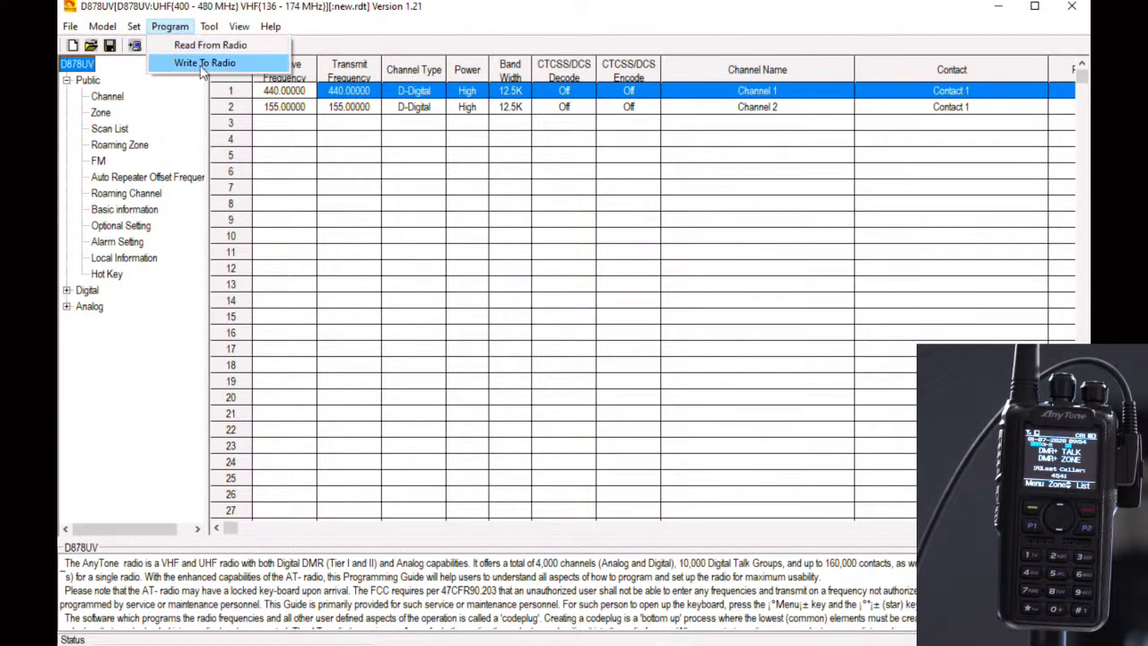
{"action": "left_click", "coordinate": [190, 47]}
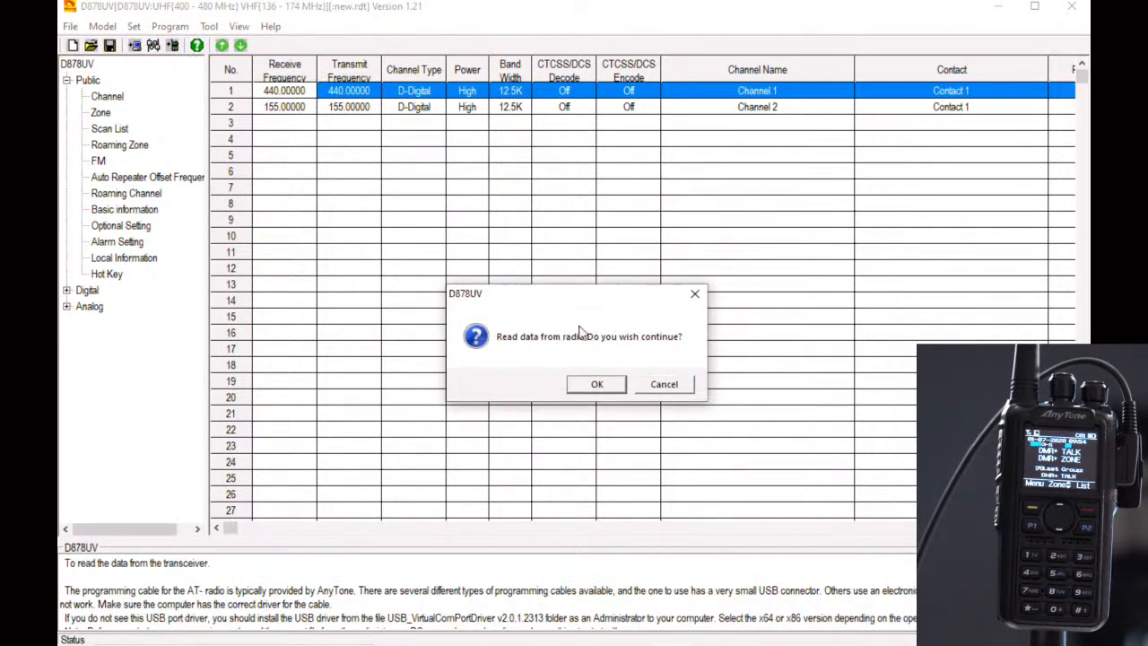
{"action": "left_click", "coordinate": [595, 383]}
{"action": "left_click", "coordinate": [574, 368]}
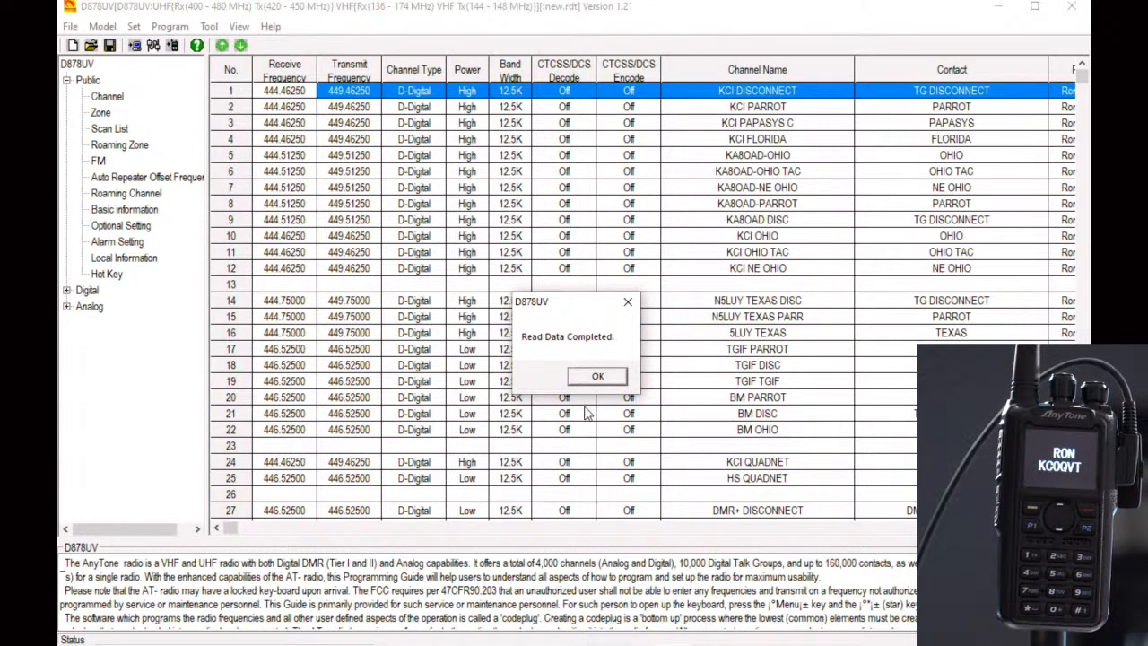
{"action": "left_click", "coordinate": [597, 377]}
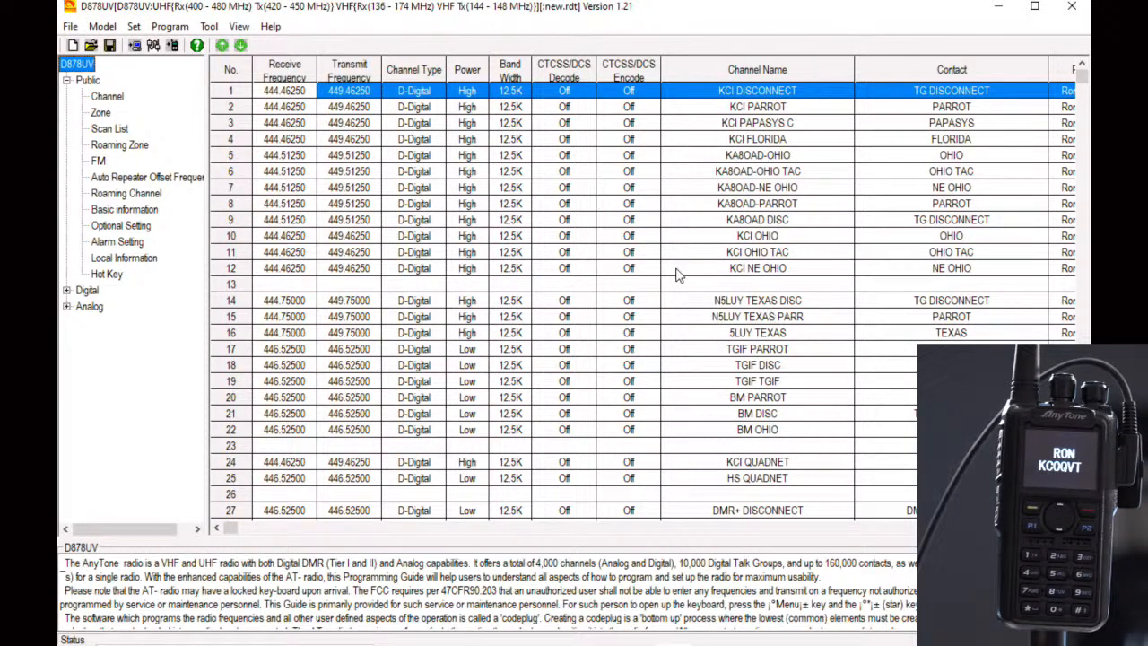
Step: Look through the channel list to the DMR+ channels and the first empty rows after DMR+ 320
{"action": "scroll", "coordinate": [642, 296], "scroll_direction": "down", "scroll_amount": 9}
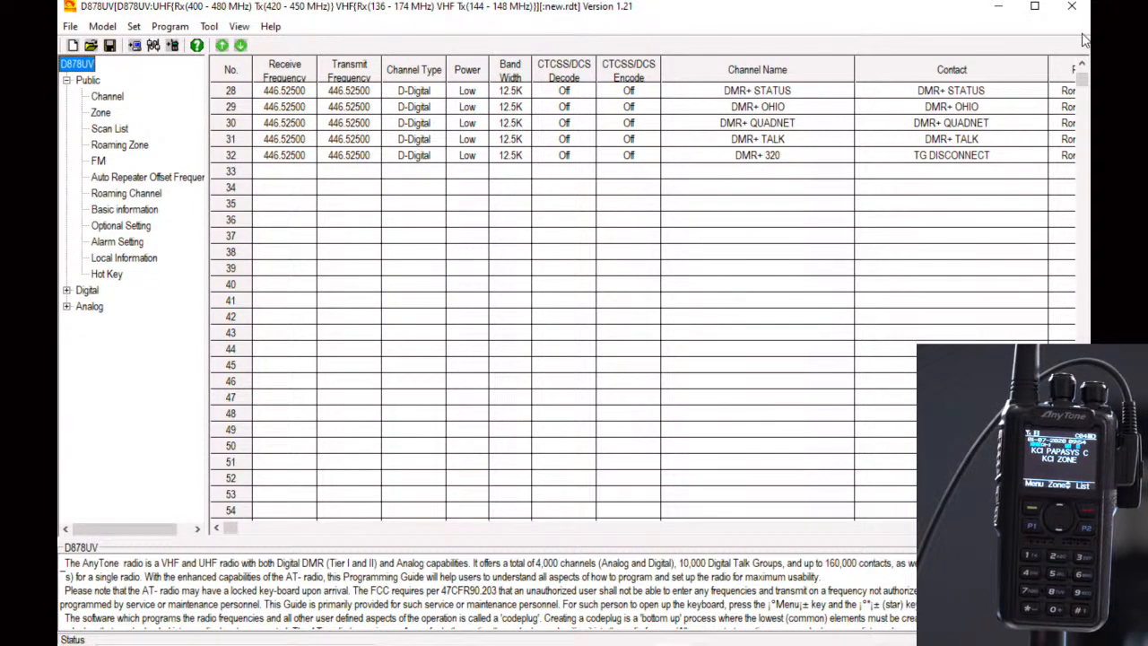
{"action": "left_click", "coordinate": [1082, 68]}
{"action": "left_click", "coordinate": [1083, 68]}
{"action": "left_click", "coordinate": [1083, 68]}
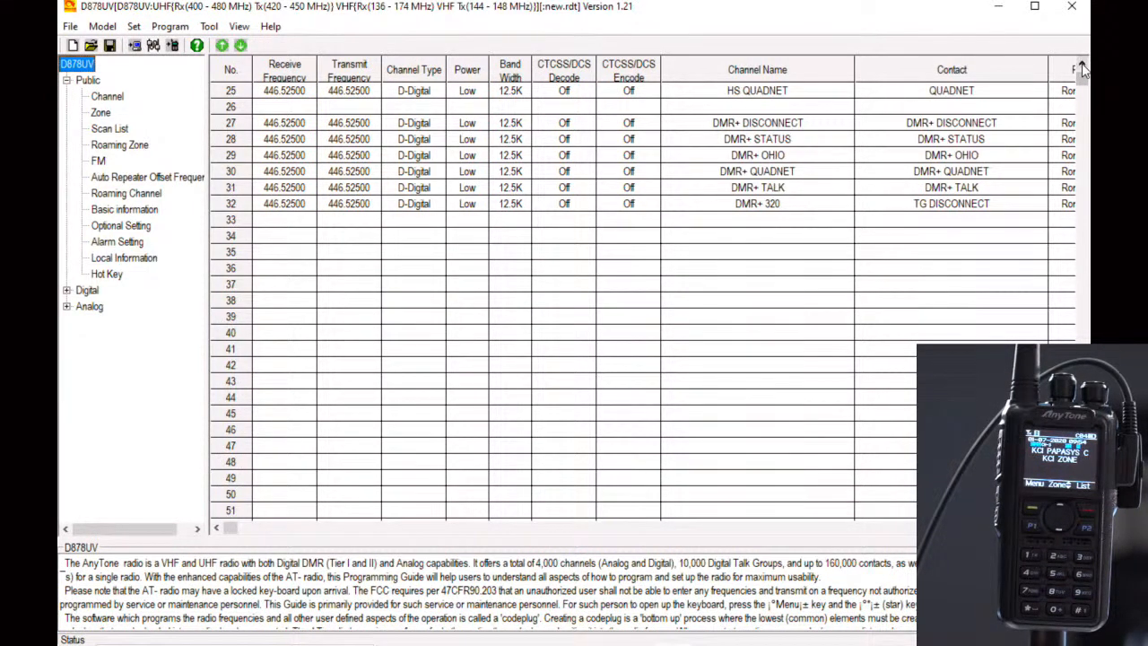
{"action": "left_click", "coordinate": [1082, 68]}
{"action": "left_click", "coordinate": [1083, 69]}
{"action": "left_click", "coordinate": [1082, 68]}
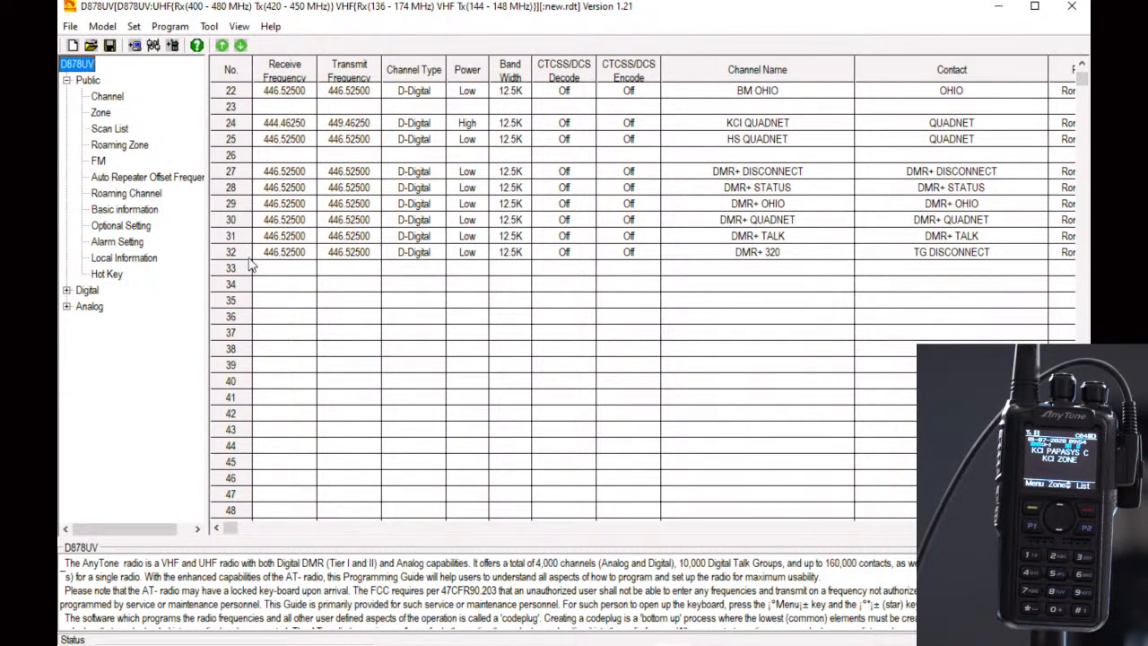
Step: Add a group-call talk group in entry 18 of the digital talk group list, named YSF PARROT with ID 7099999
{"action": "left_click", "coordinate": [242, 288]}
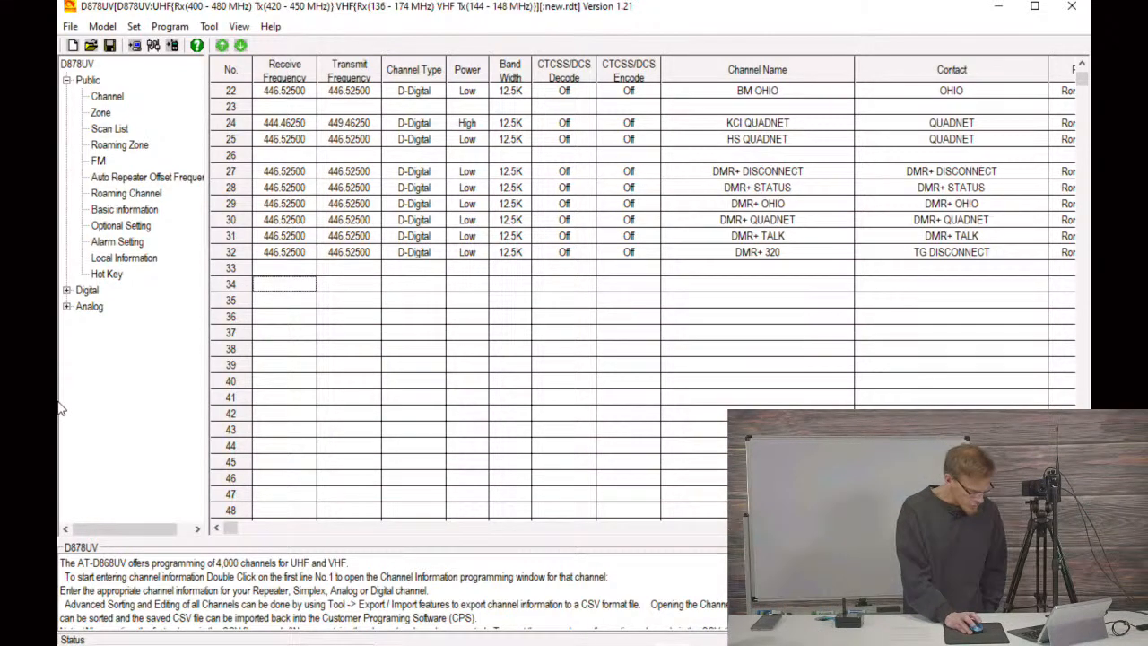
{"action": "left_click", "coordinate": [66, 290]}
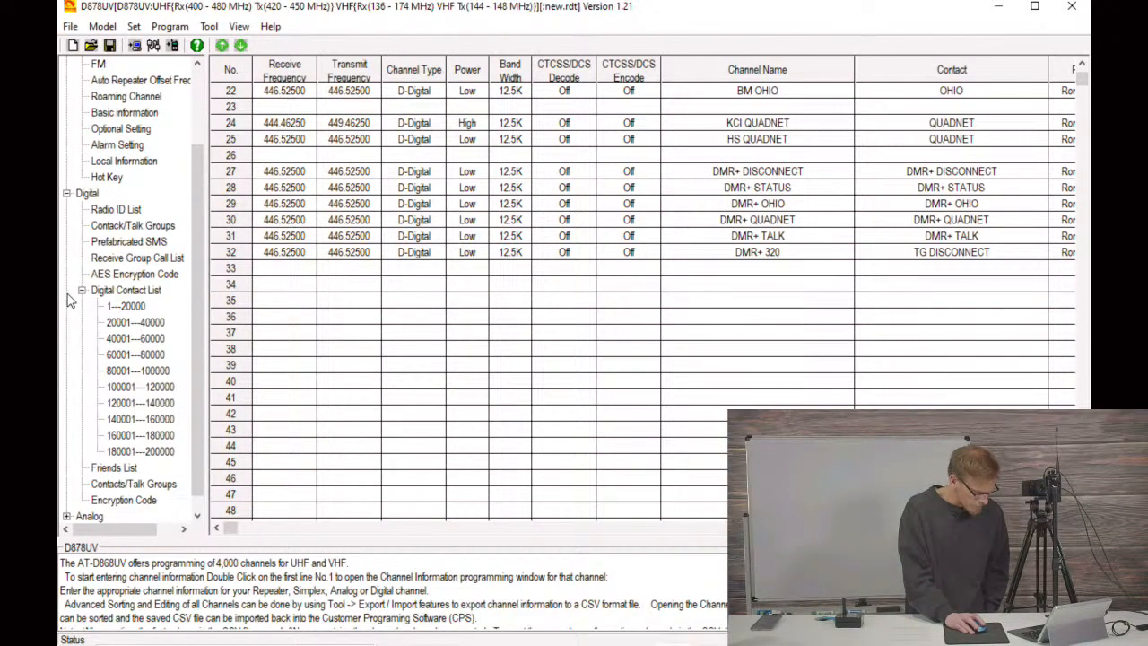
{"action": "left_click", "coordinate": [115, 228]}
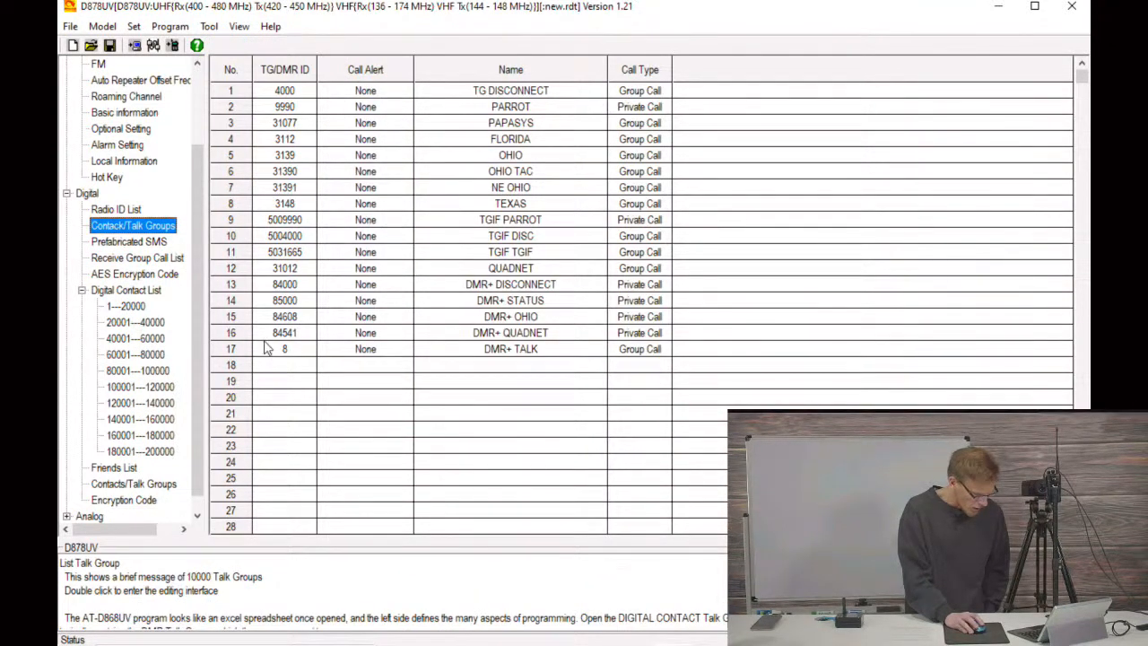
{"action": "left_click", "coordinate": [284, 367]}
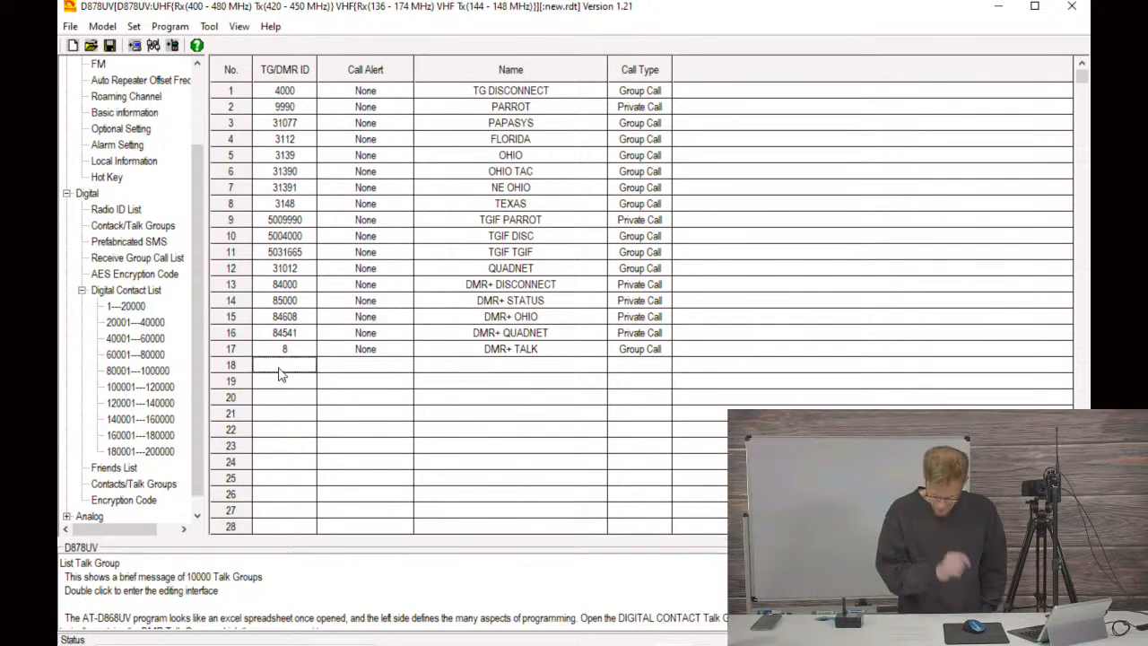
{"action": "double_click", "coordinate": [278, 367]}
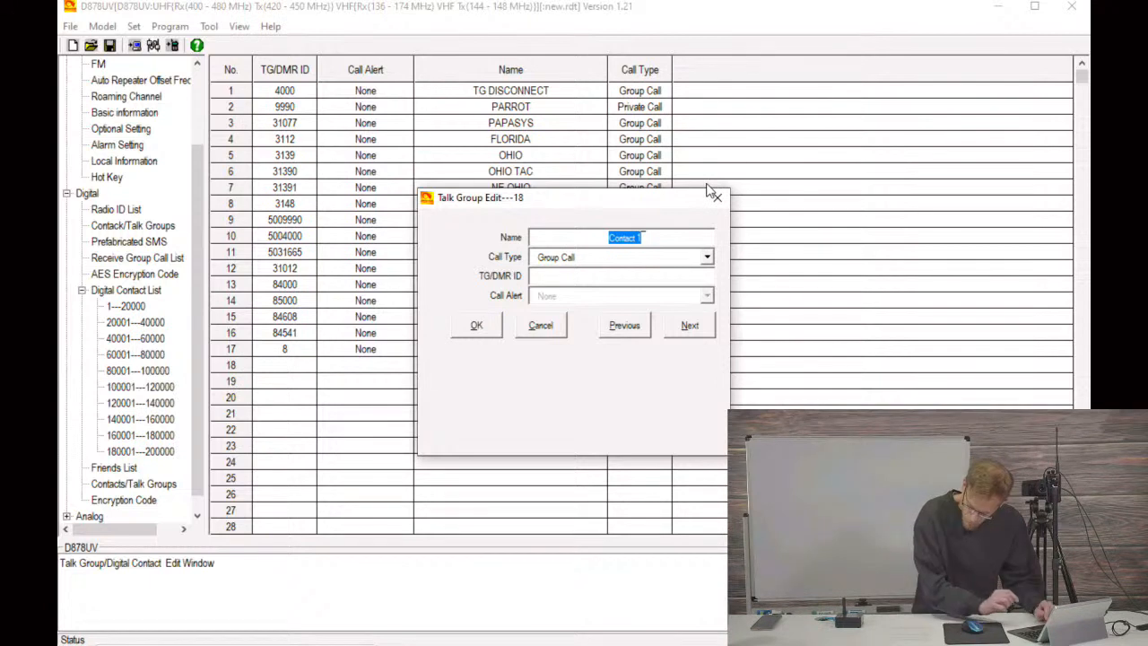
{"action": "type", "text": "ys"}
{"action": "key", "text": "BackSpace"}
{"action": "key", "text": "BackSpace"}
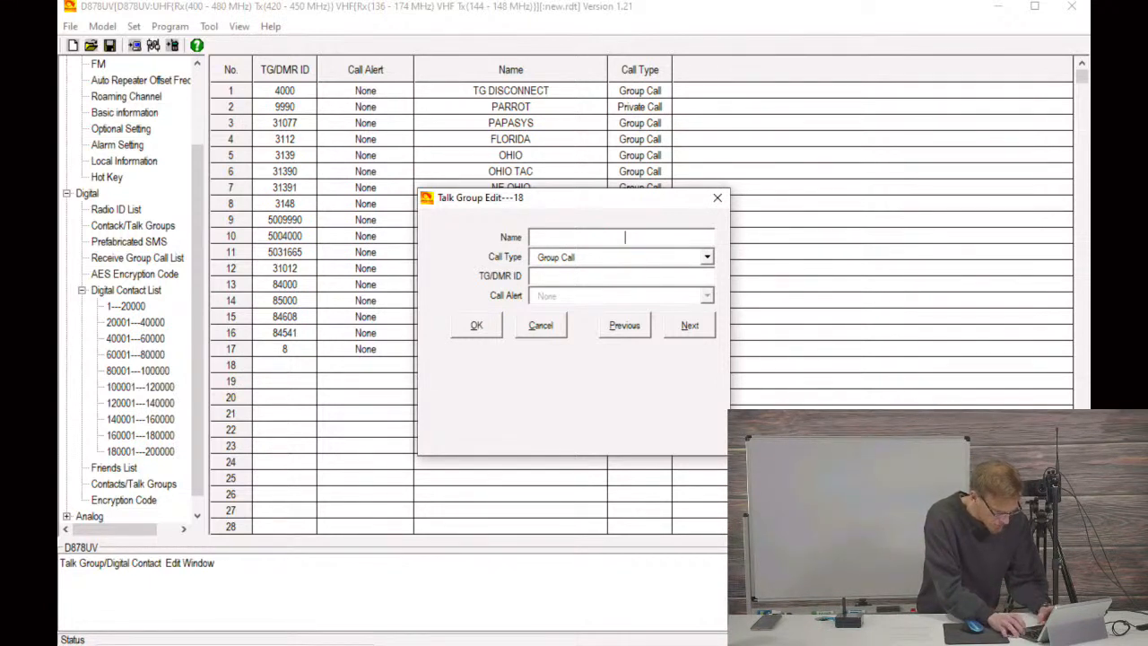
{"action": "type", "text": "YSF PARROT"}
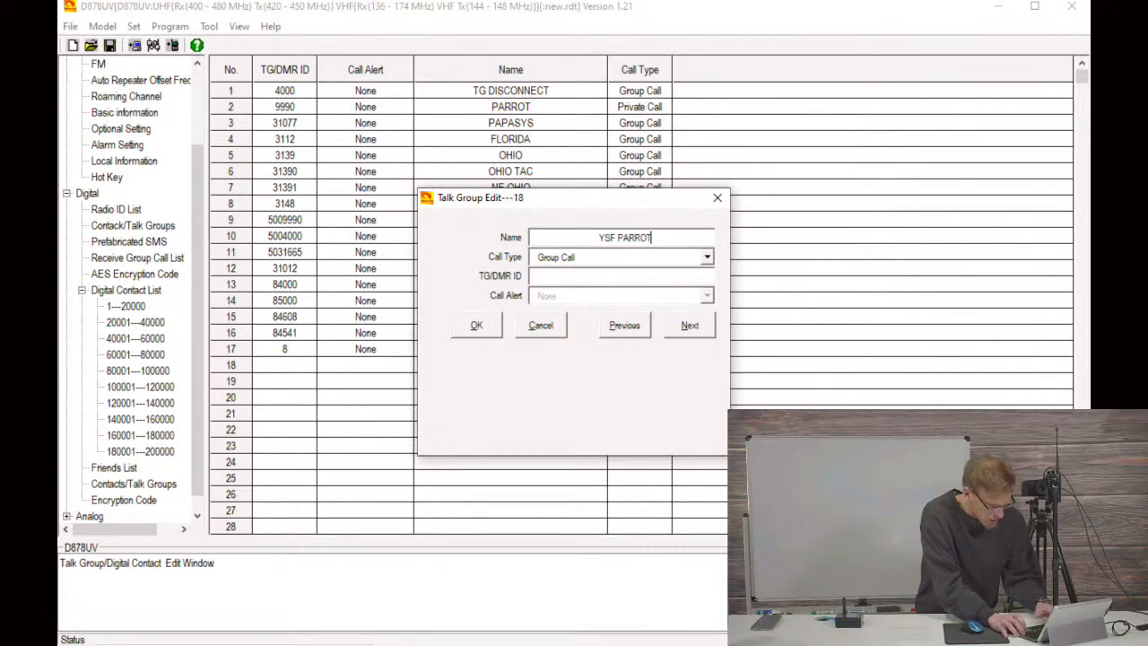
{"action": "left_click", "coordinate": [574, 283]}
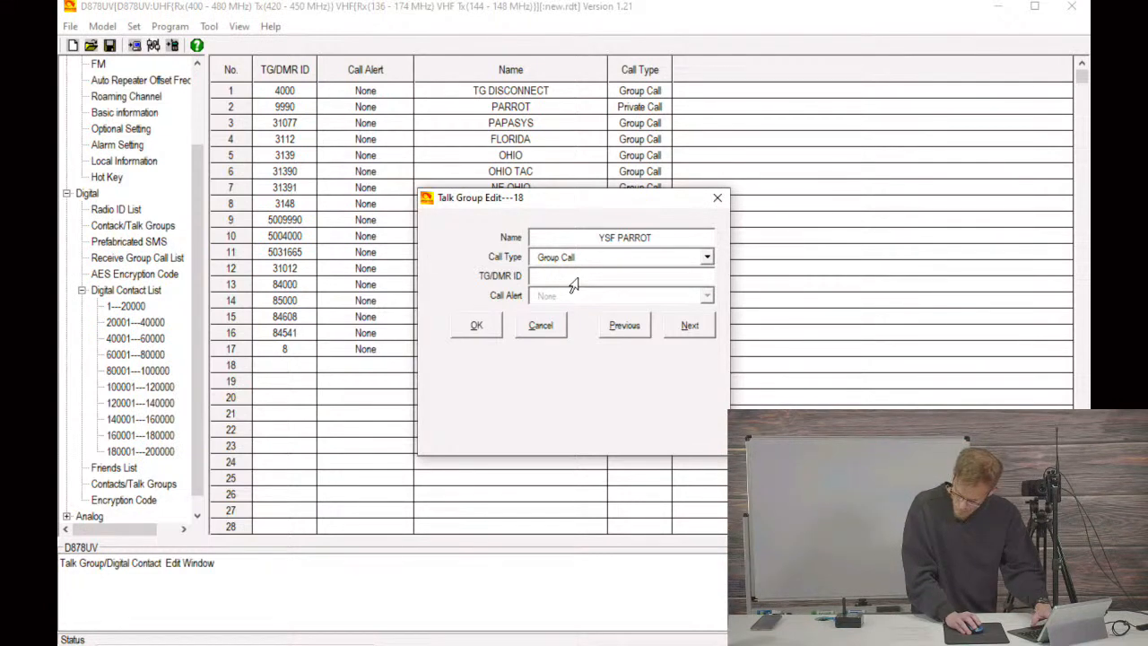
{"action": "type", "text": "70"}
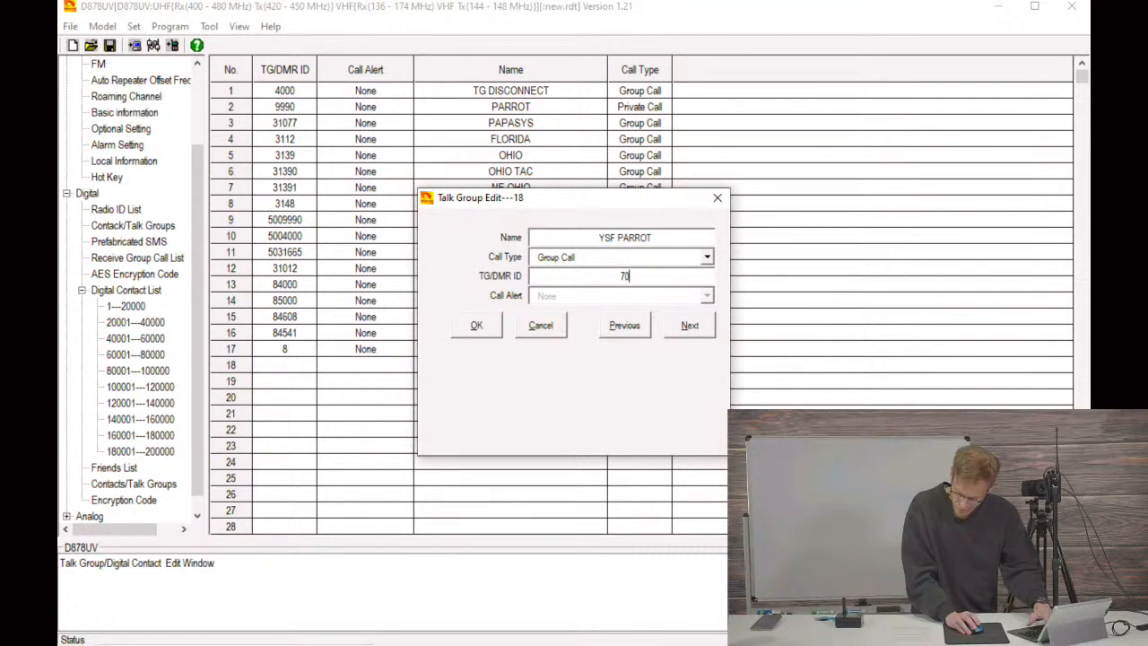
{"action": "type", "text": "99999"}
{"action": "left_click", "coordinate": [476, 328]}
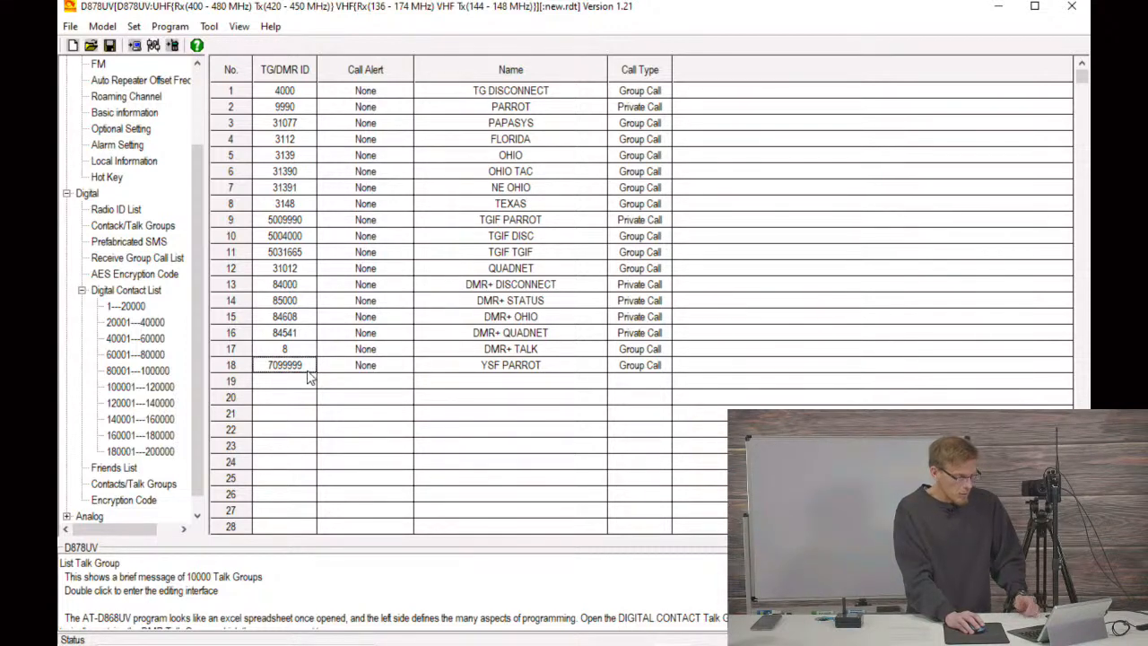
Step: Add a group-call talk group in entry 19 named YSF AMERICA LINK with ID 7032592
{"action": "left_click", "coordinate": [300, 384]}
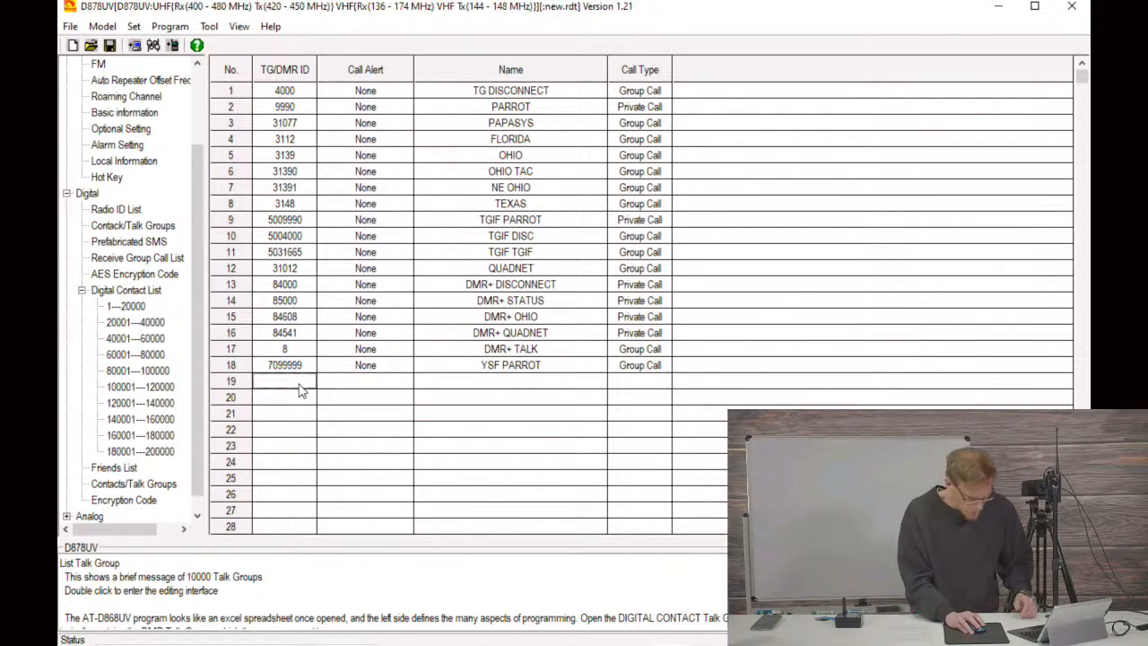
{"action": "double_click", "coordinate": [299, 385]}
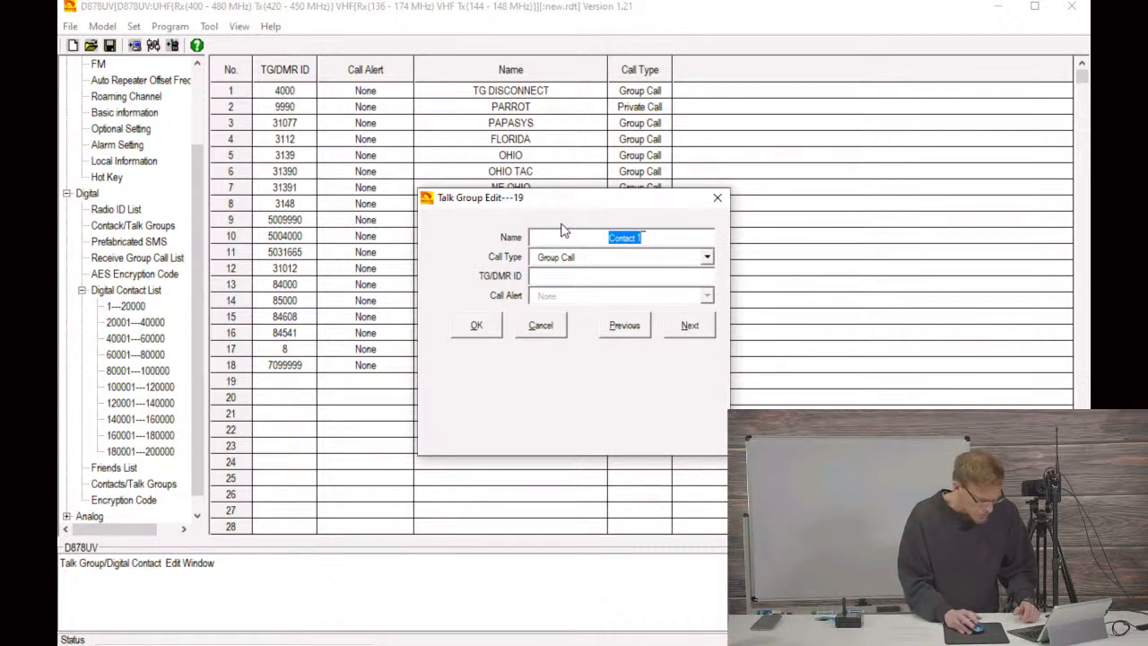
{"action": "type", "text": "YSF AMER"}
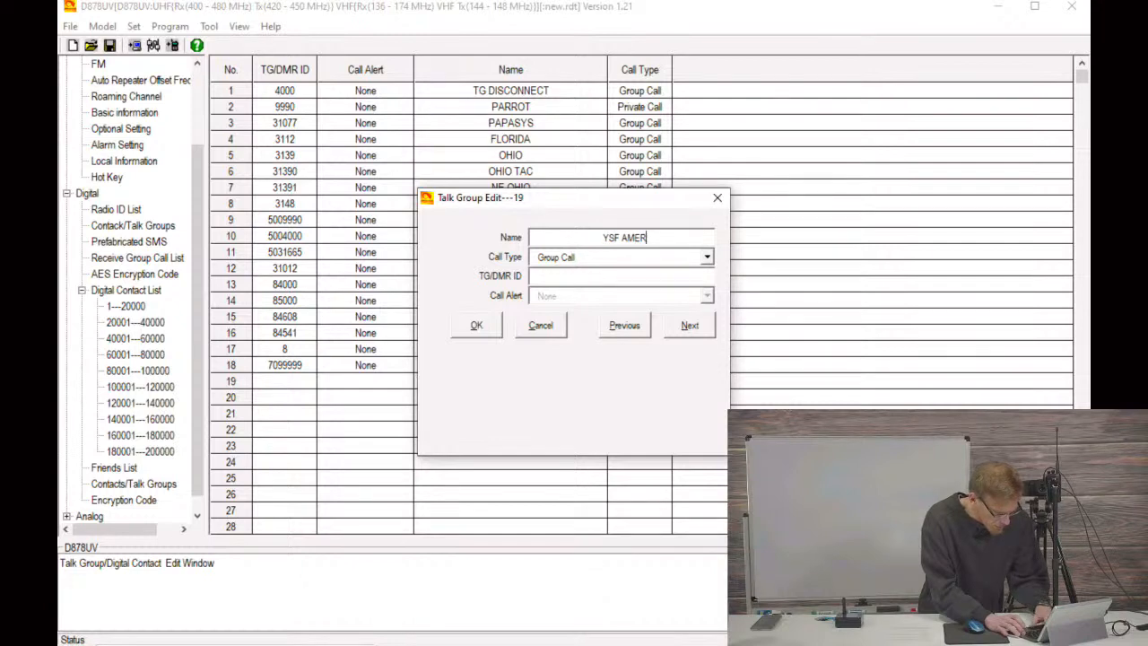
{"action": "type", "text": "IC"}
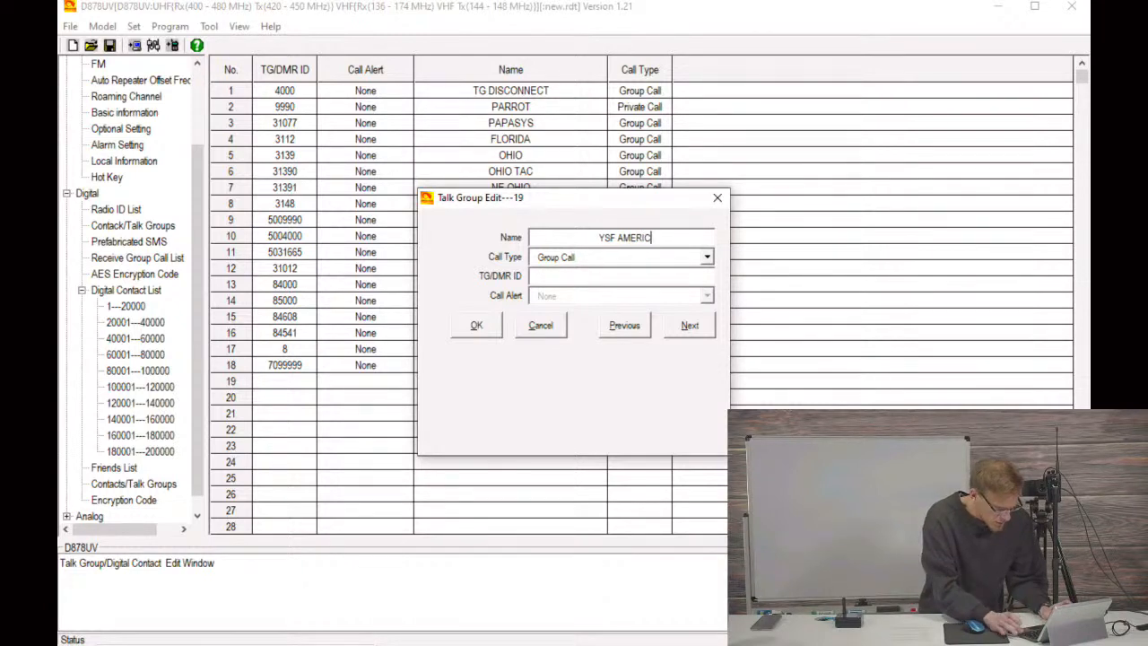
{"action": "type", "text": "A LINK"}
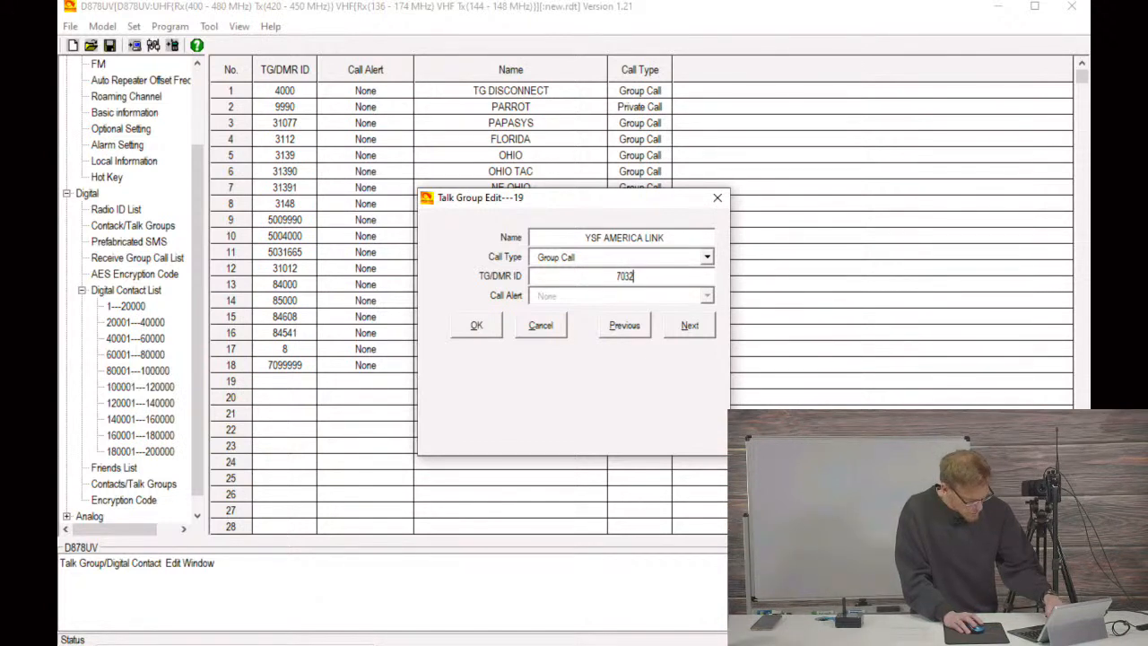
{"action": "type", "text": "92"}
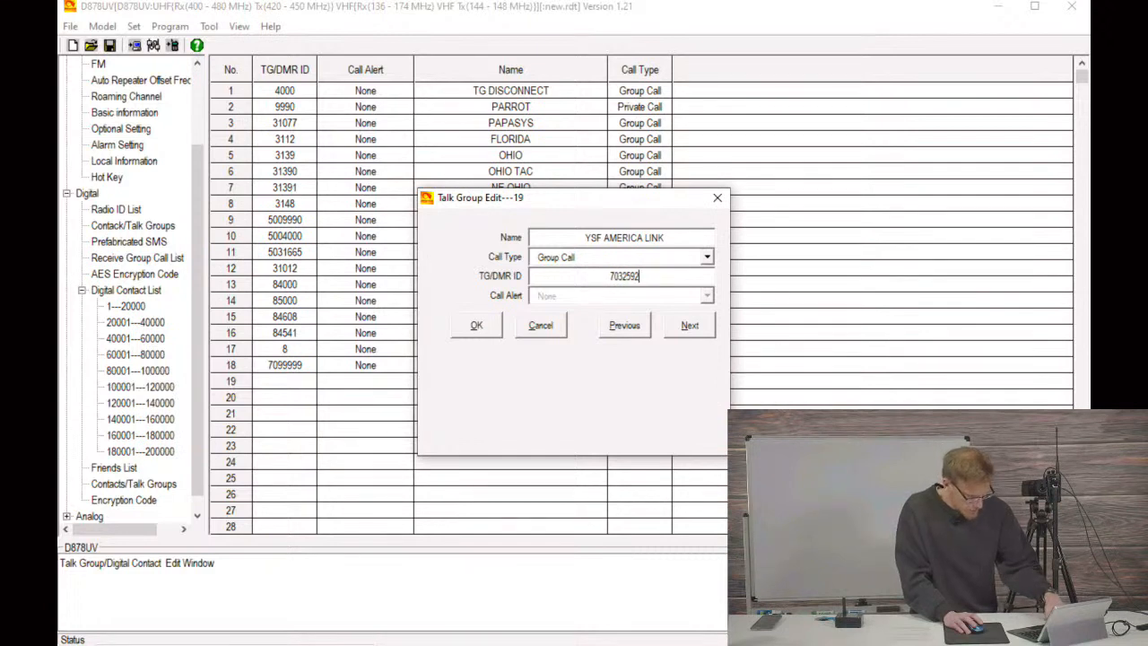
{"action": "left_click", "coordinate": [477, 325]}
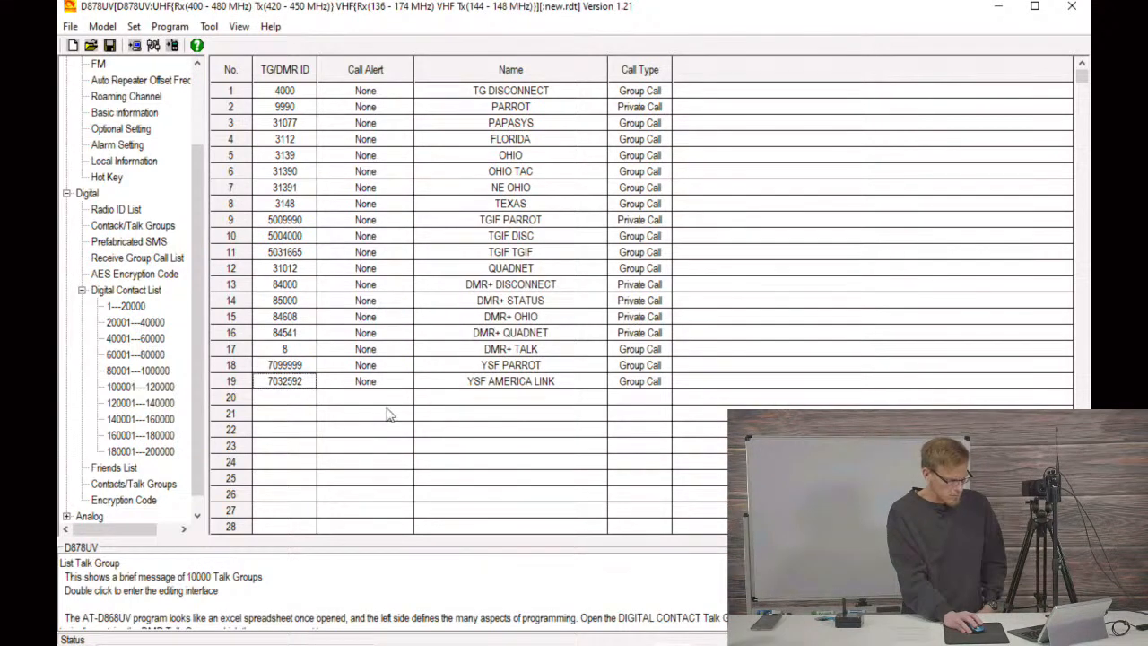
Step: Add a group-call talk group in entry 20 named FCS ALABAMA LINK with ID 7100358
{"action": "double_click", "coordinate": [299, 400]}
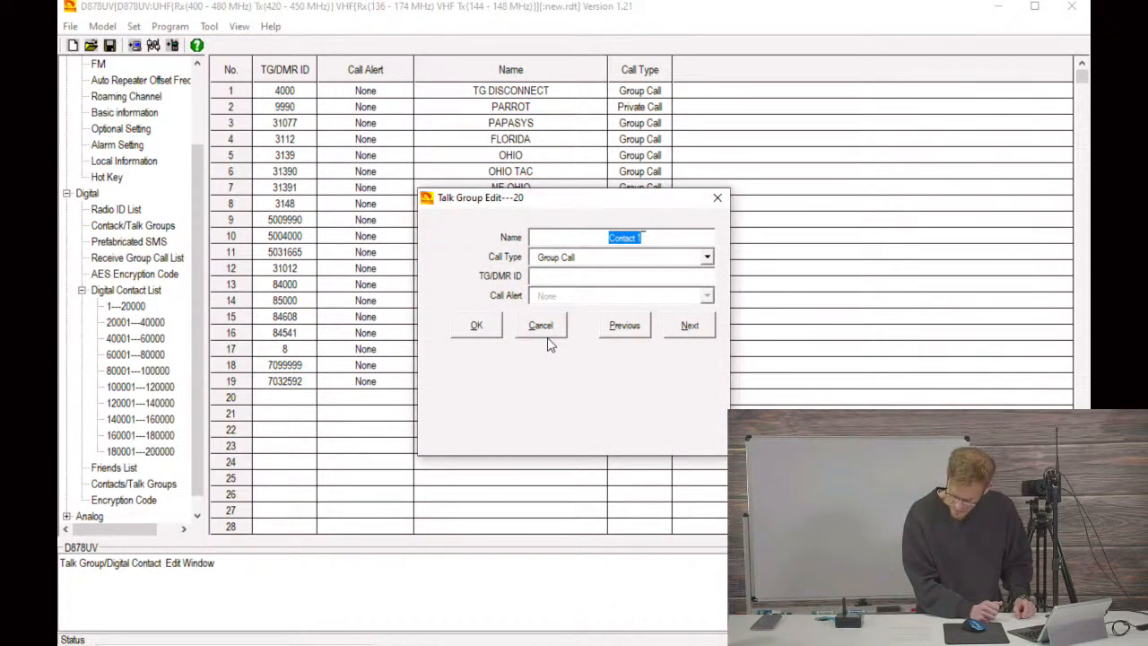
{"action": "type", "text": "FCS"}
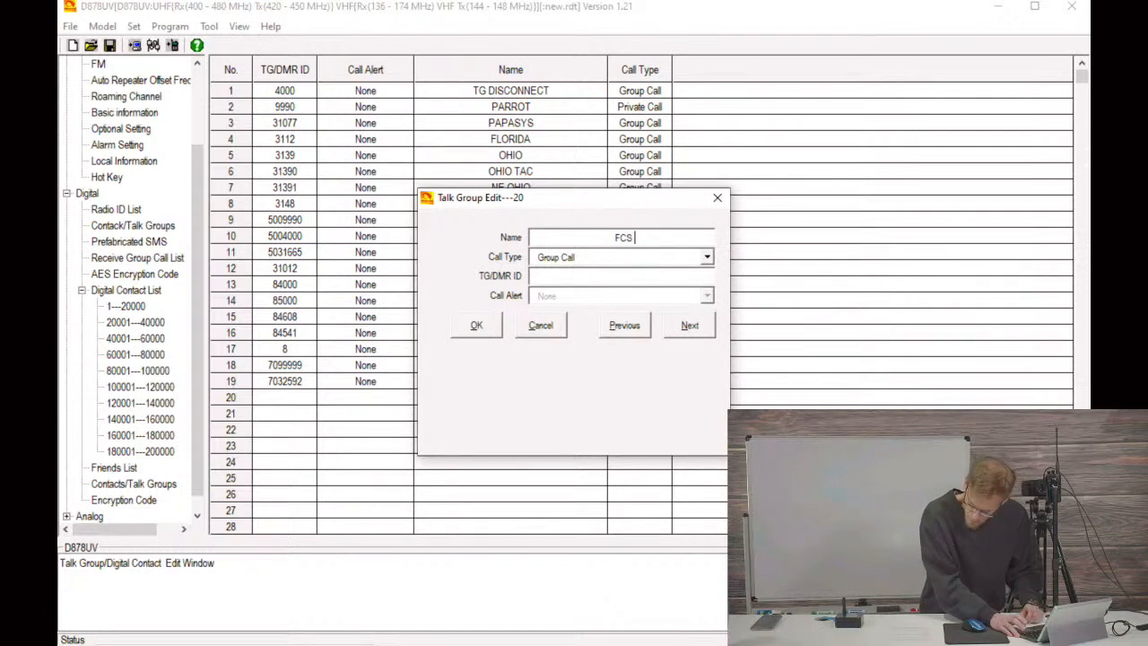
{"action": "type", "text": " ALAB"}
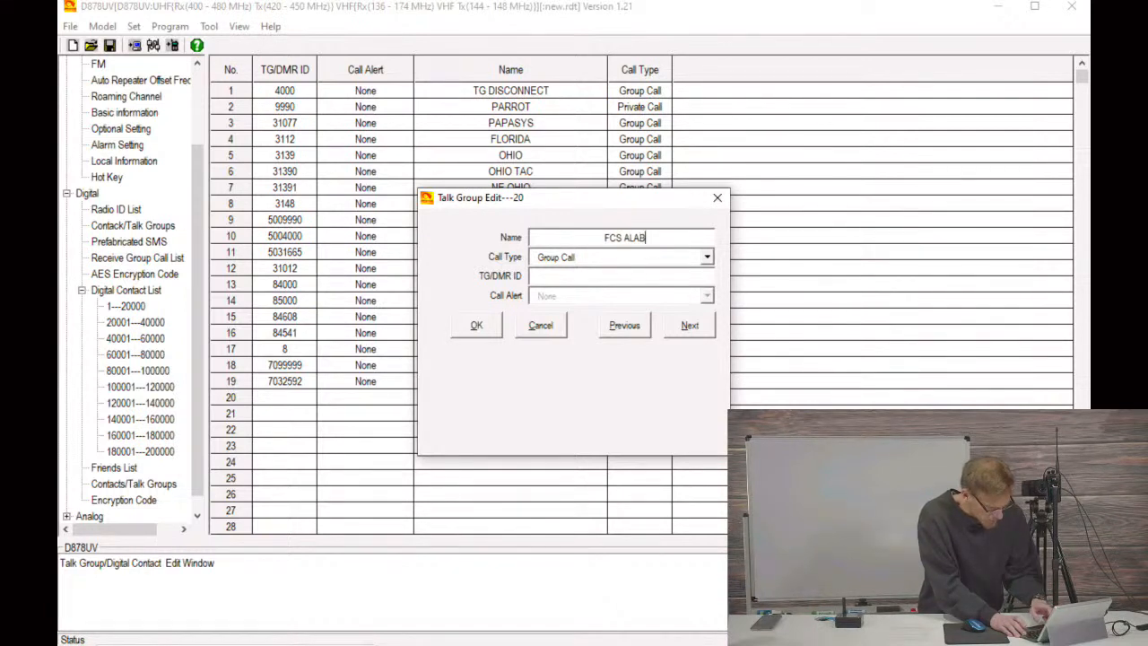
{"action": "type", "text": "AMA LINK"}
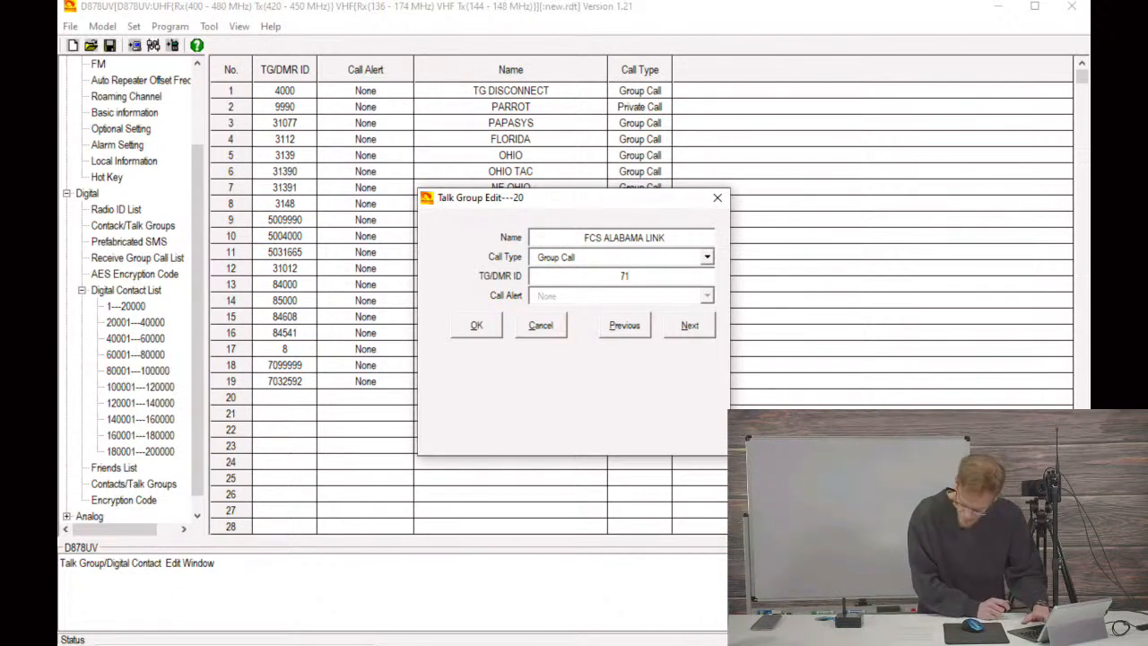
{"action": "type", "text": "358"}
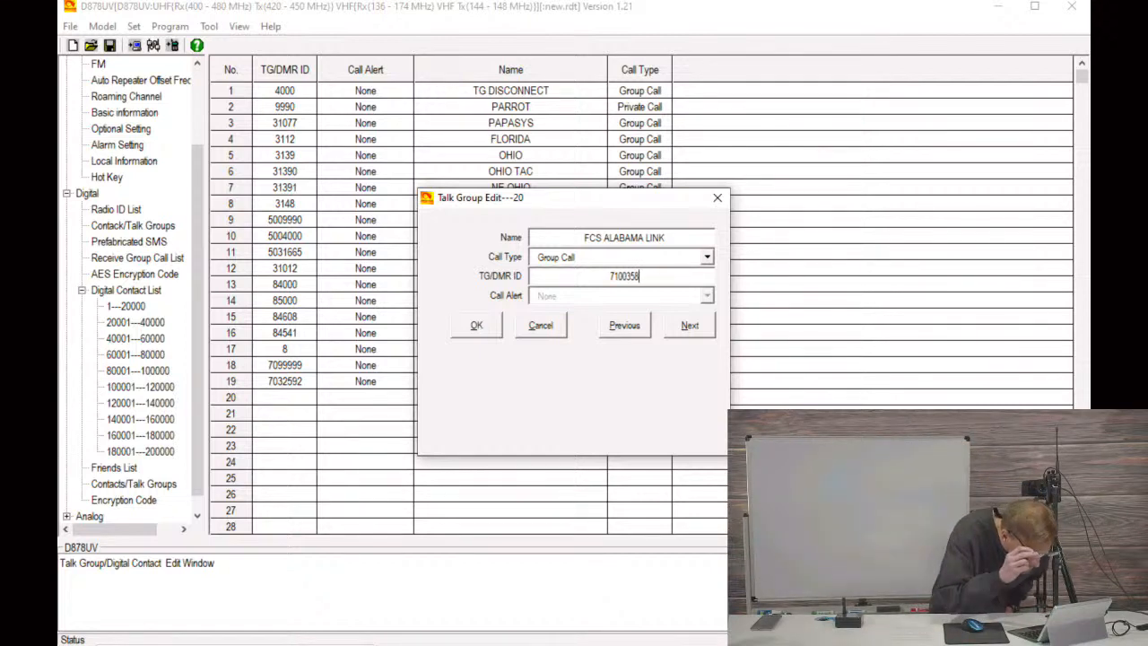
{"action": "left_click", "coordinate": [472, 329]}
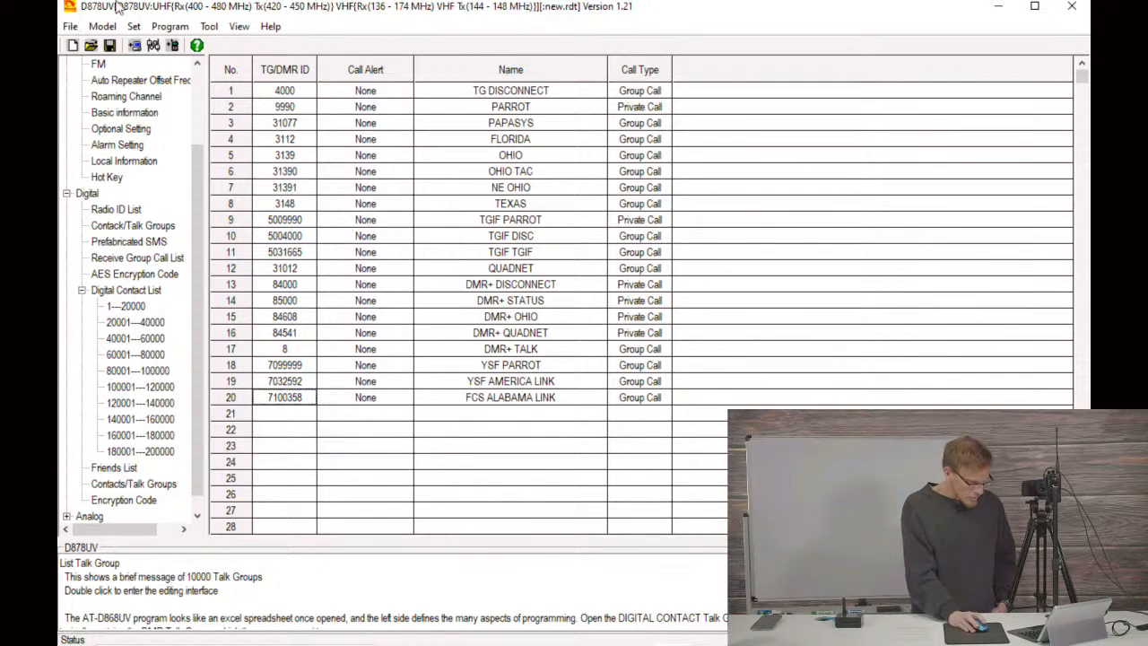
Step: Copy the DMR+ 320 channel in the channel list and paste it into row 34
{"action": "left_click", "coordinate": [67, 194]}
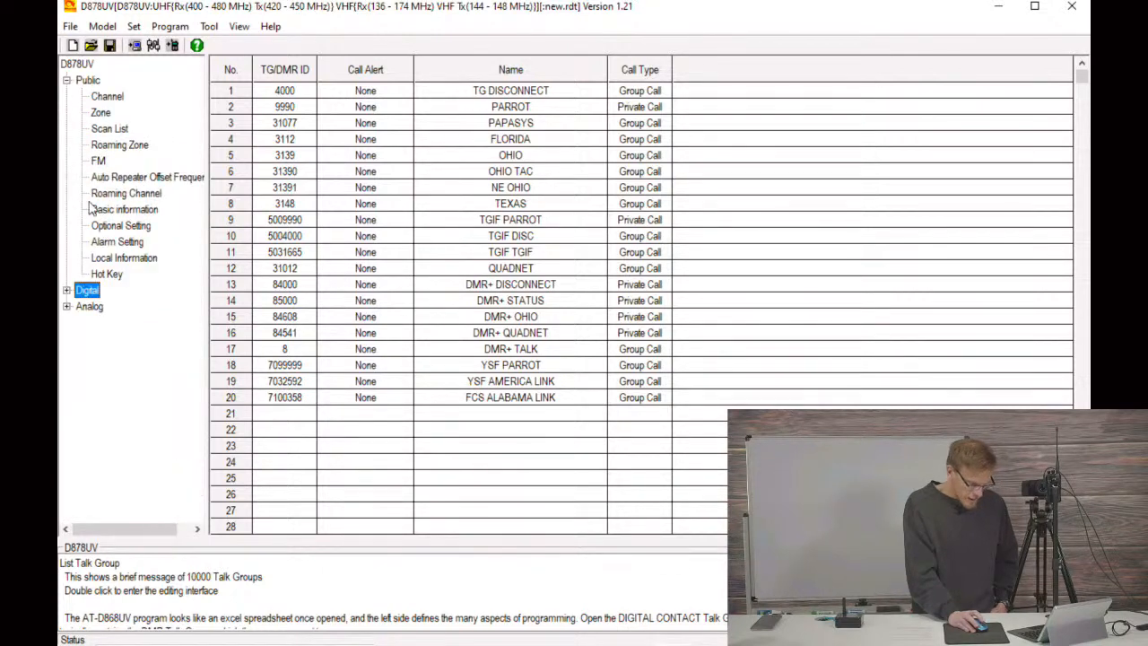
{"action": "left_click", "coordinate": [109, 98]}
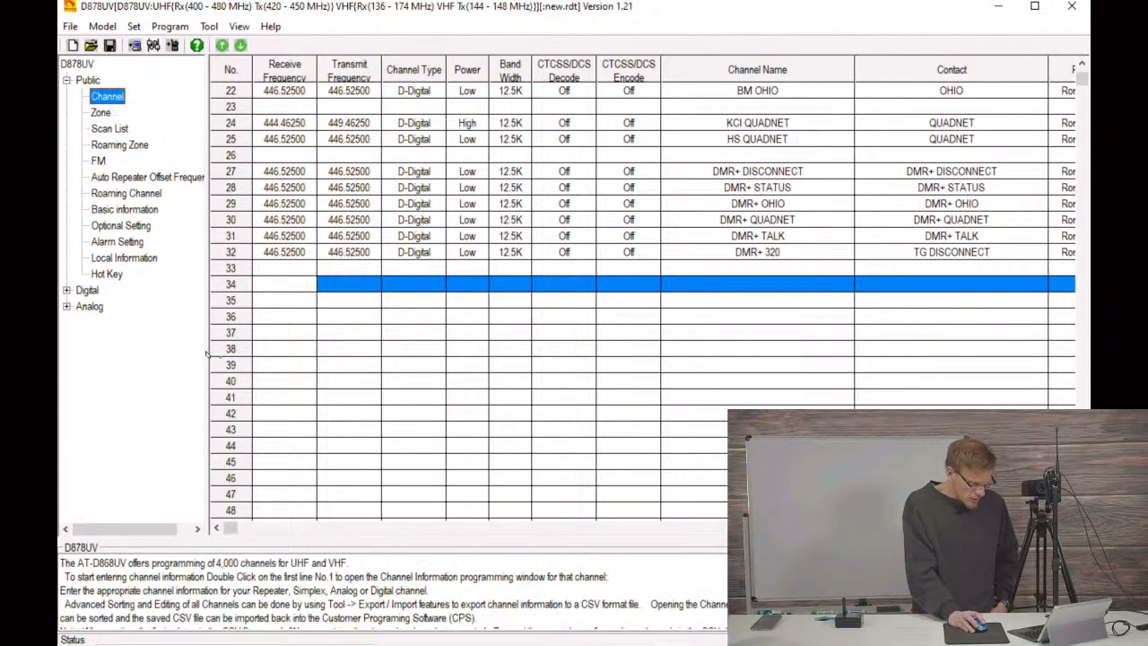
{"action": "left_click", "coordinate": [275, 283]}
{"action": "left_click", "coordinate": [285, 252]}
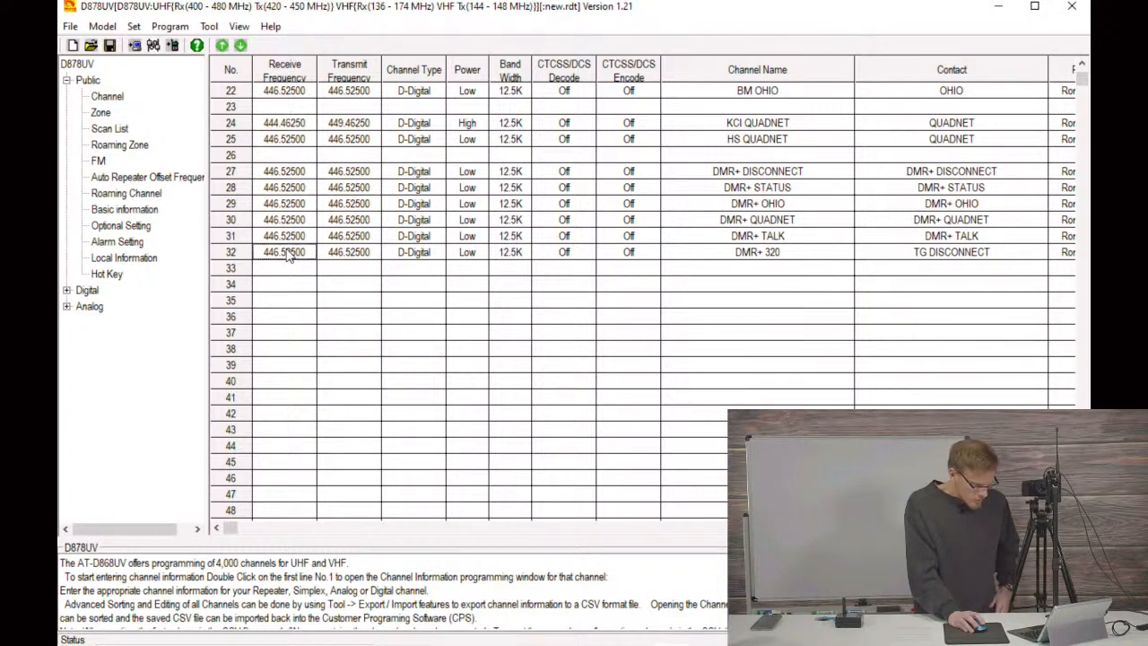
{"action": "key", "text": "Up"}
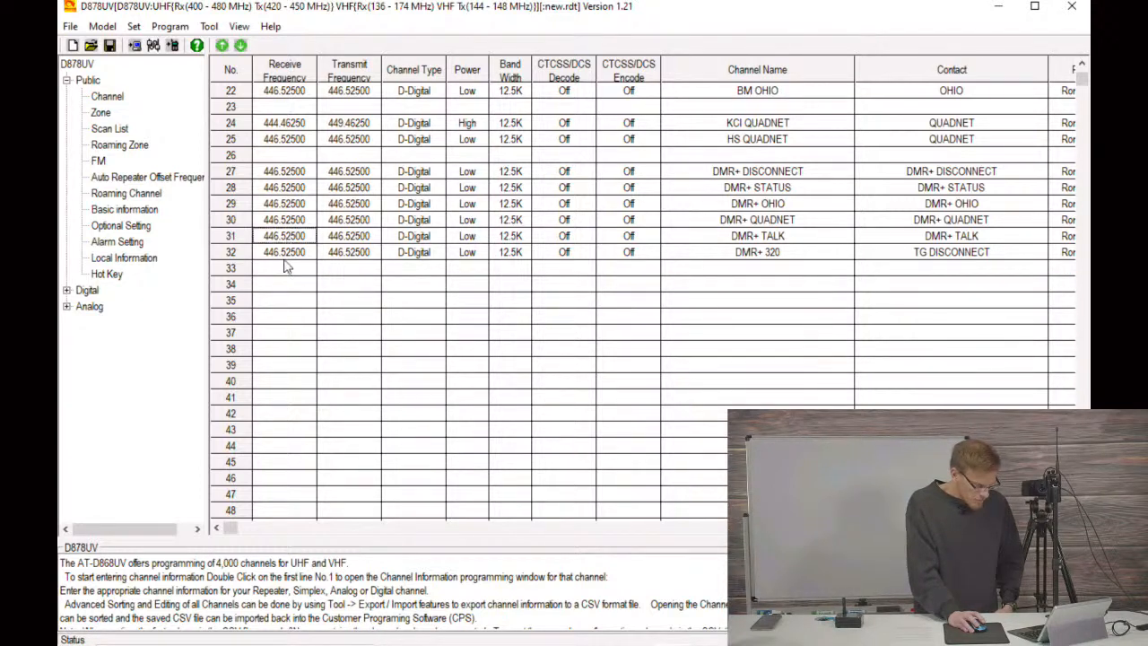
{"action": "right_click", "coordinate": [281, 256]}
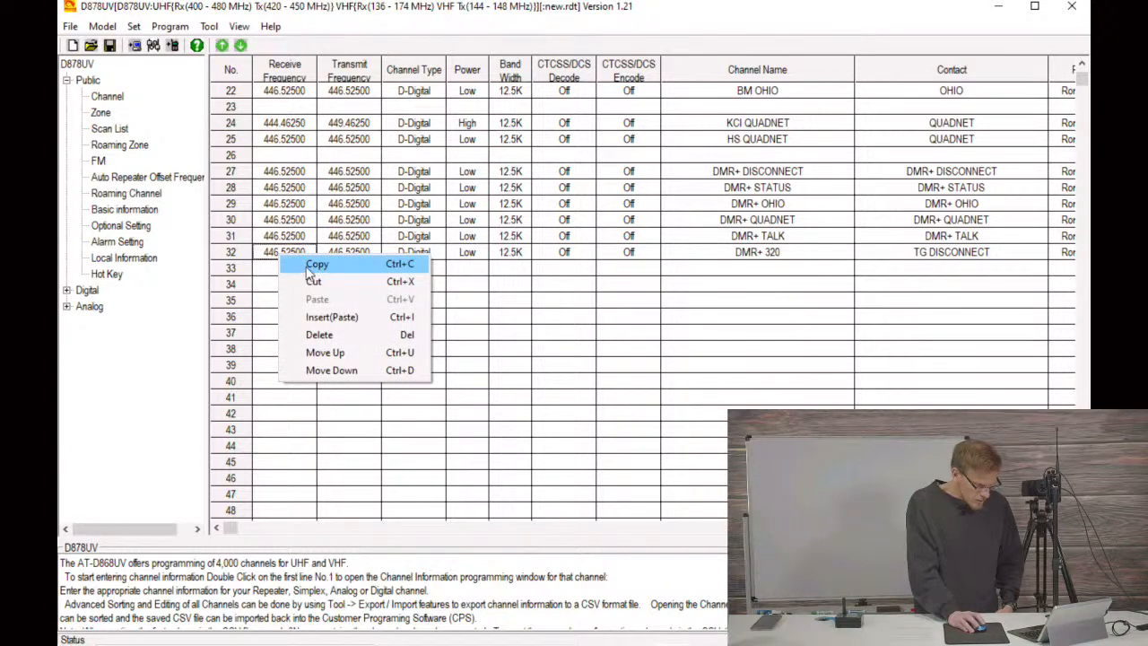
{"action": "left_click", "coordinate": [311, 269]}
{"action": "left_click", "coordinate": [283, 287]}
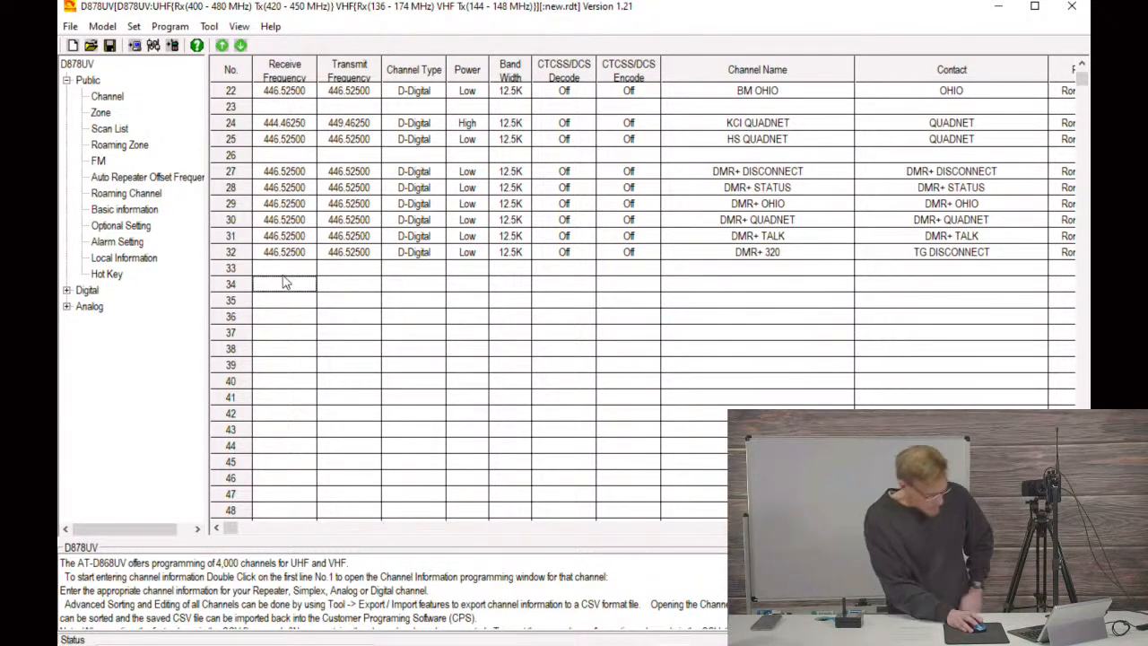
{"action": "right_click", "coordinate": [285, 280]}
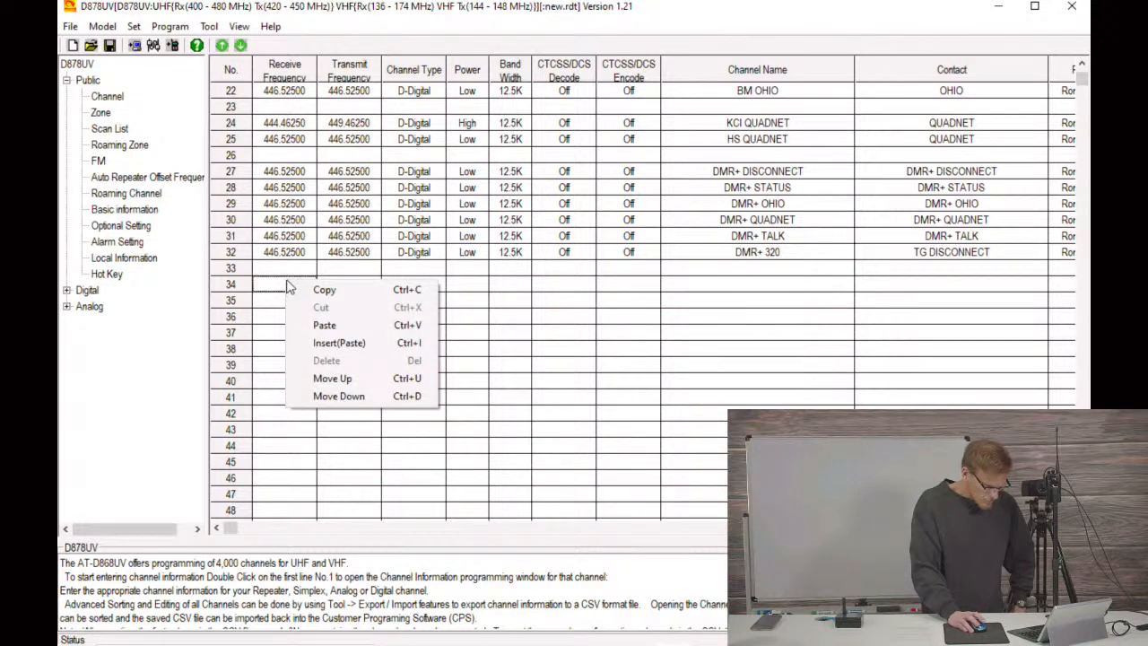
{"action": "left_click", "coordinate": [316, 325]}
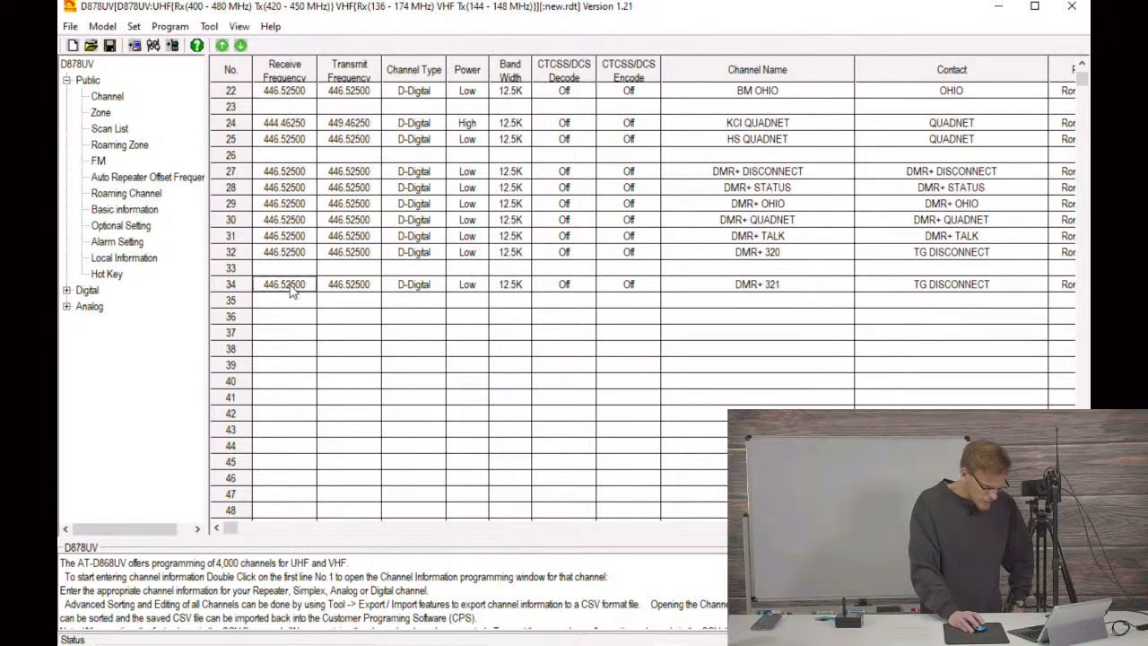
Step: Paste two more copies of the DMR+ 320 channel into rows 35 and 36
{"action": "right_click", "coordinate": [286, 305]}
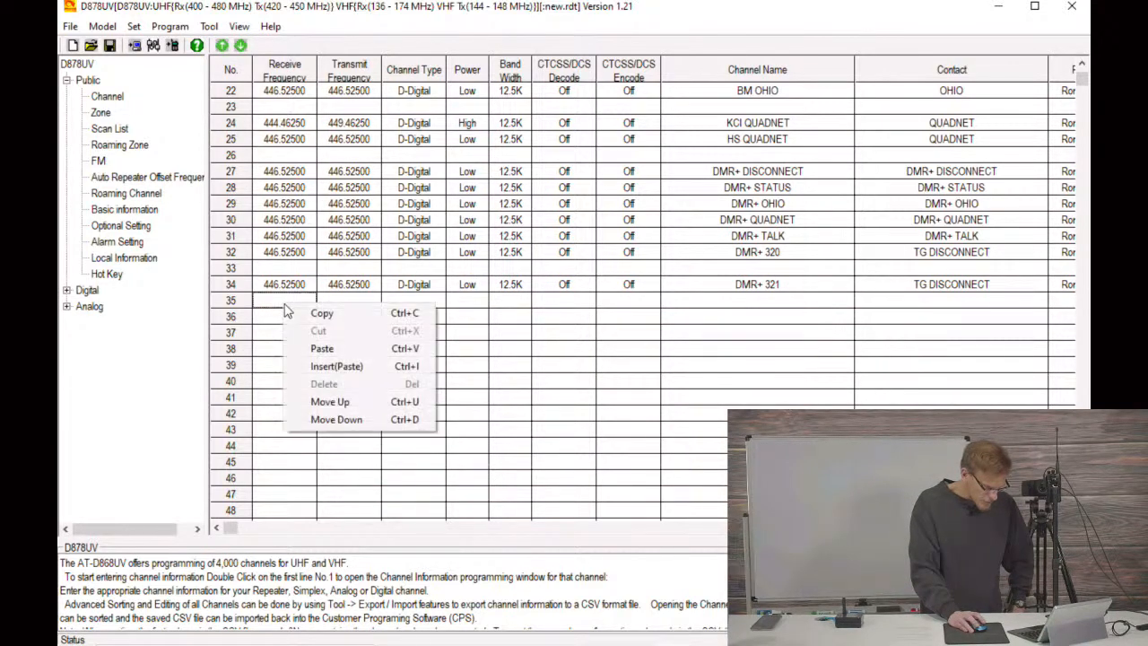
{"action": "left_click", "coordinate": [316, 349]}
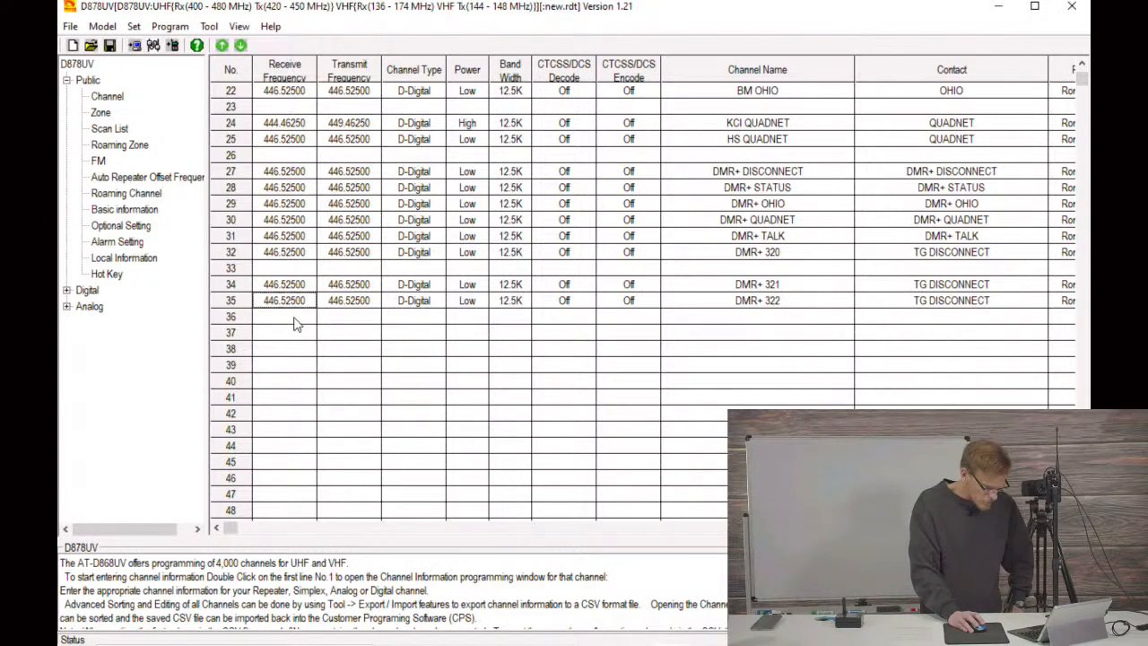
{"action": "right_click", "coordinate": [294, 318]}
{"action": "left_click", "coordinate": [316, 361]}
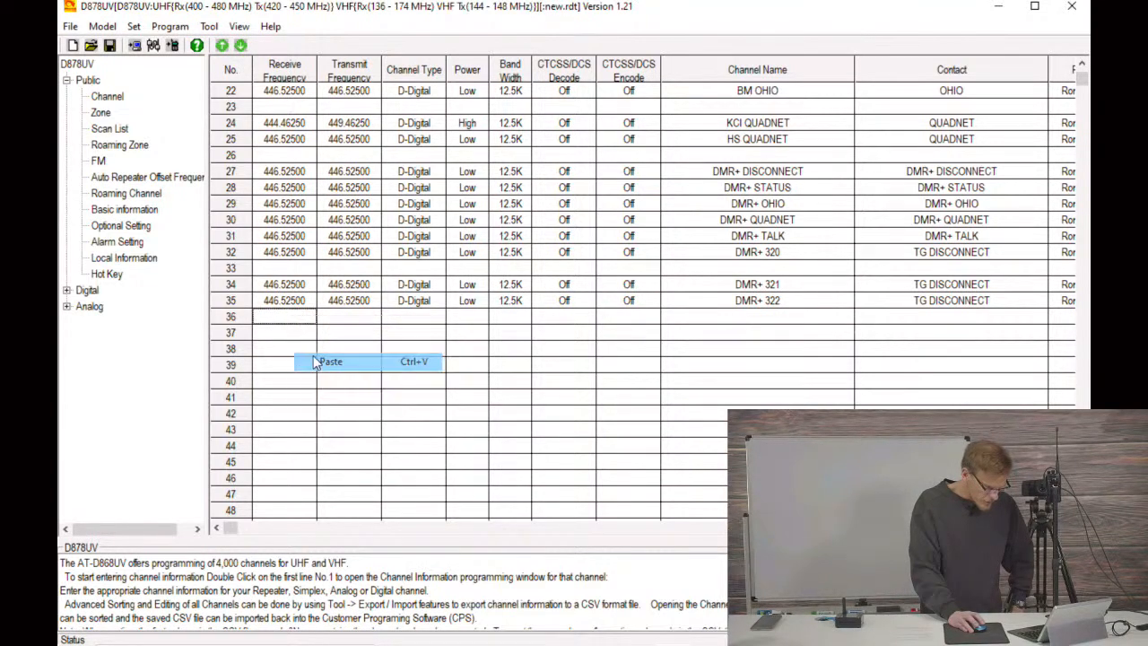
Step: Rename the channel in row 34 as YSF PARROT and assign it the YSF PARROT contact
{"action": "double_click", "coordinate": [287, 285]}
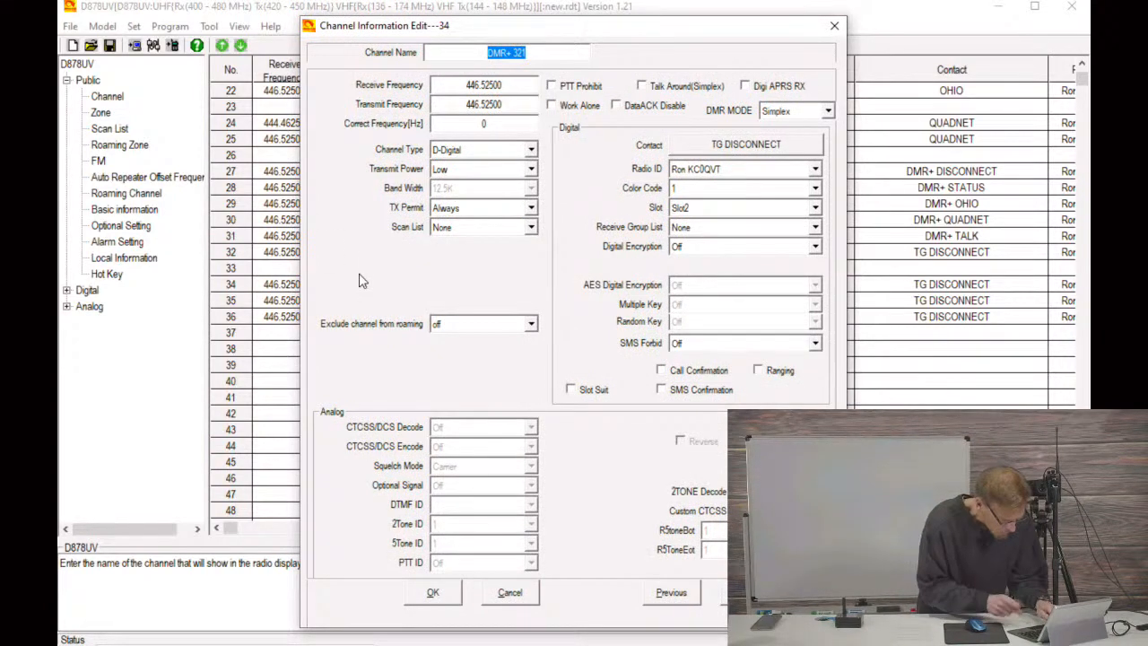
{"action": "type", "text": "YSF "}
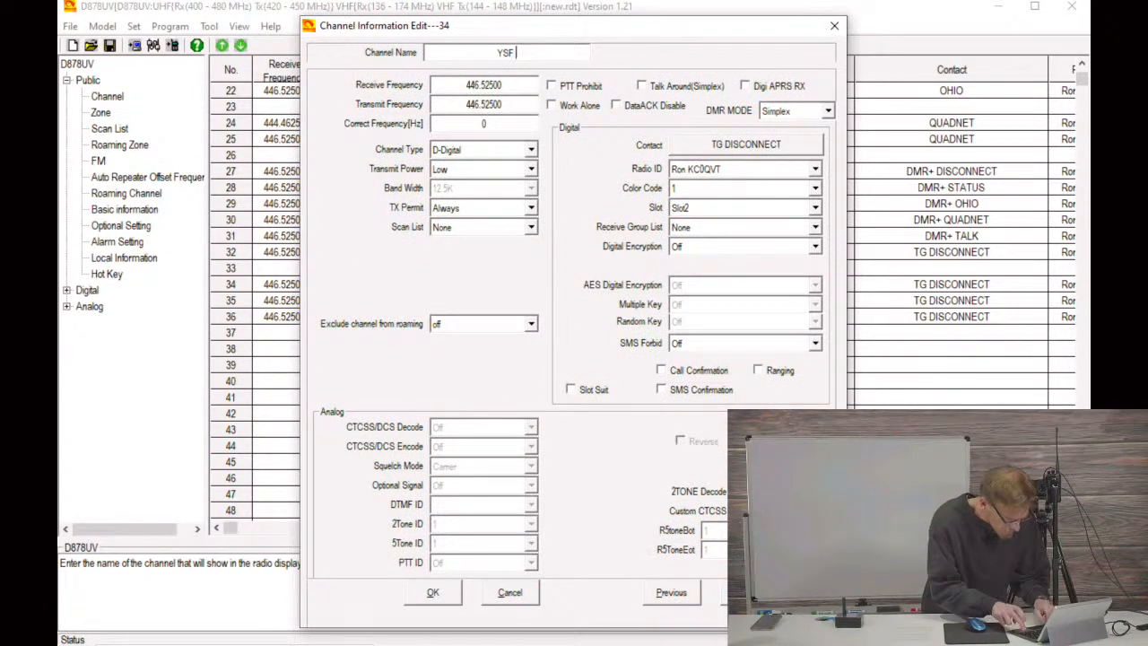
{"action": "type", "text": "PARROT"}
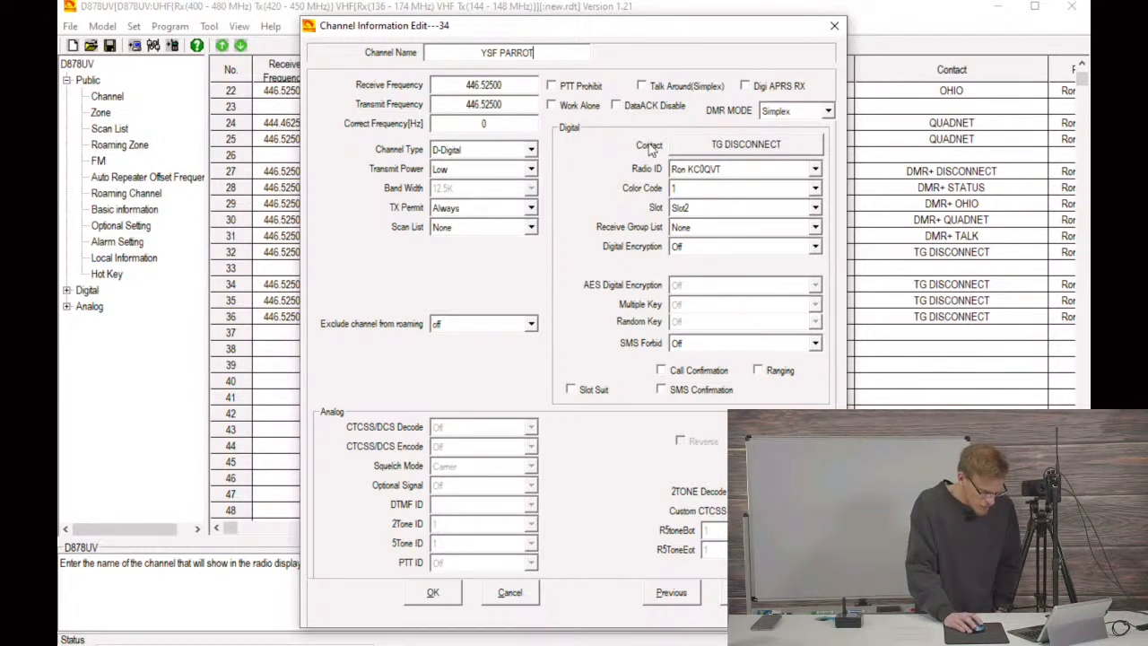
{"action": "left_click", "coordinate": [729, 146]}
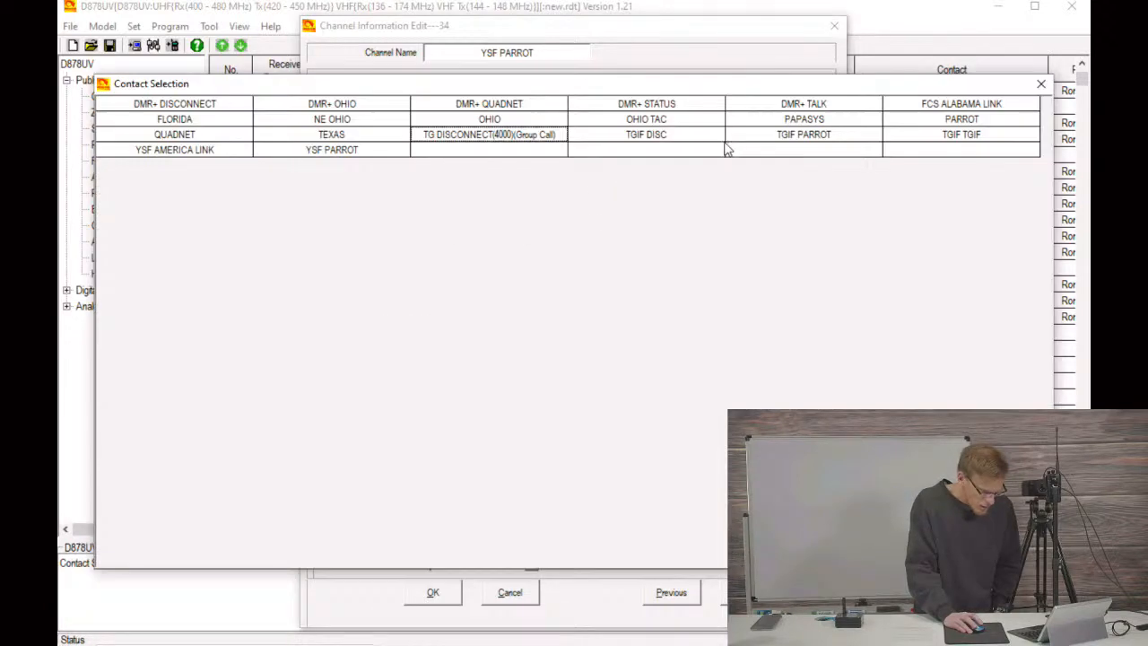
{"action": "left_click", "coordinate": [341, 153]}
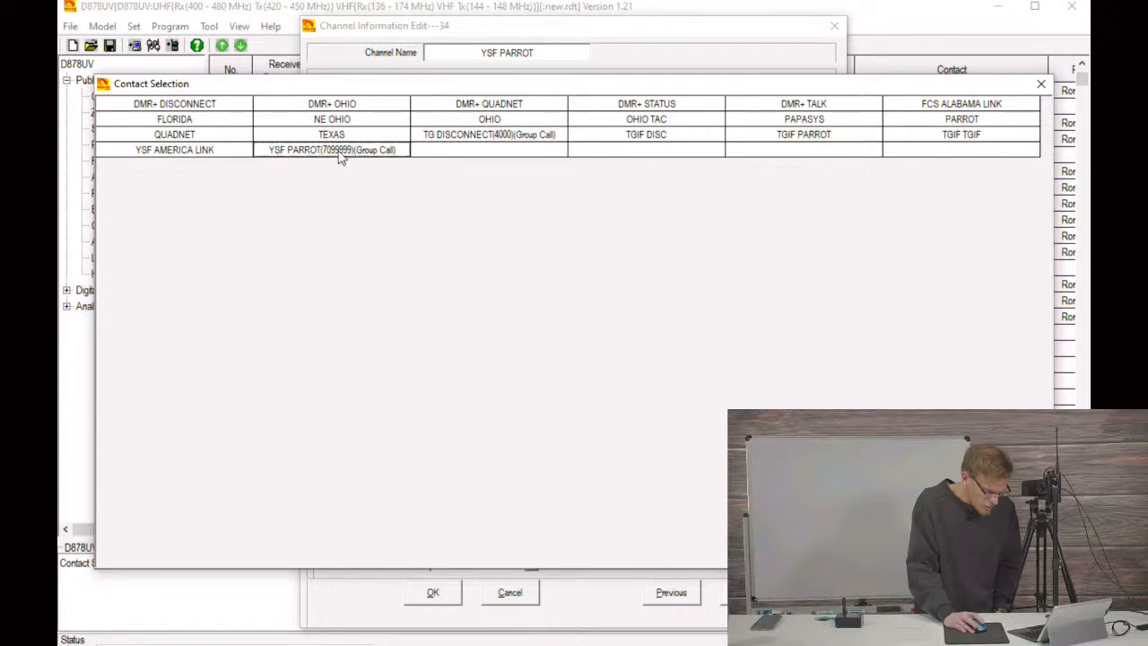
{"action": "double_click", "coordinate": [350, 152]}
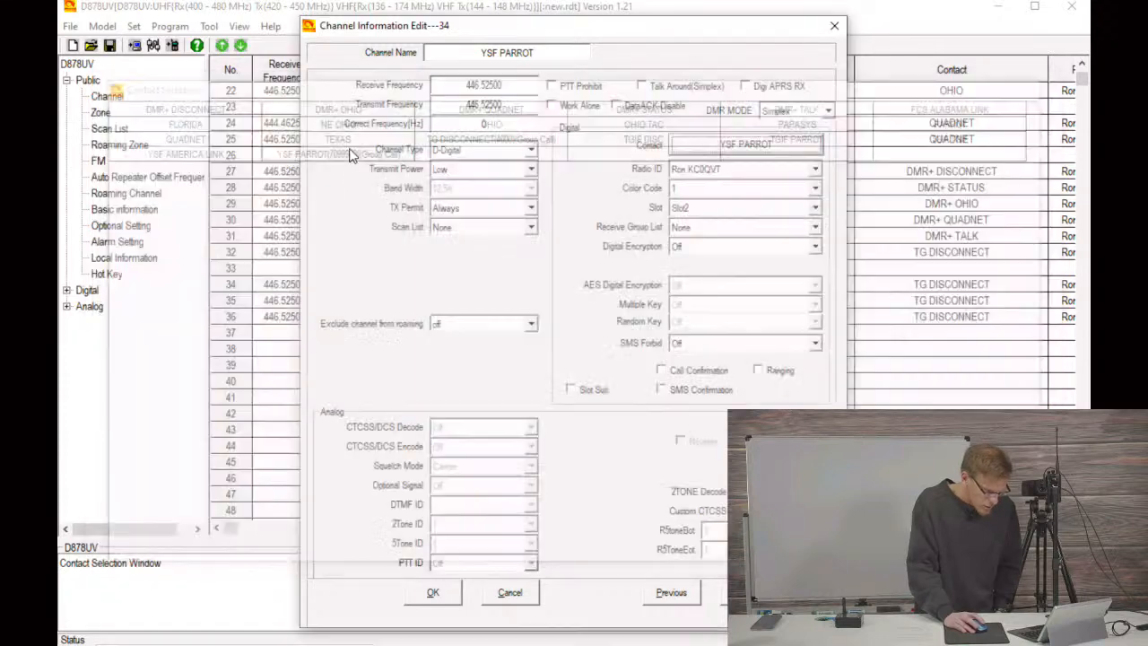
{"action": "left_click", "coordinate": [432, 591]}
Step: Rename the channel in row 35 as YSF AMERICA LINK and assign it the YSF AMERICA LINK contact
{"action": "double_click", "coordinate": [294, 303]}
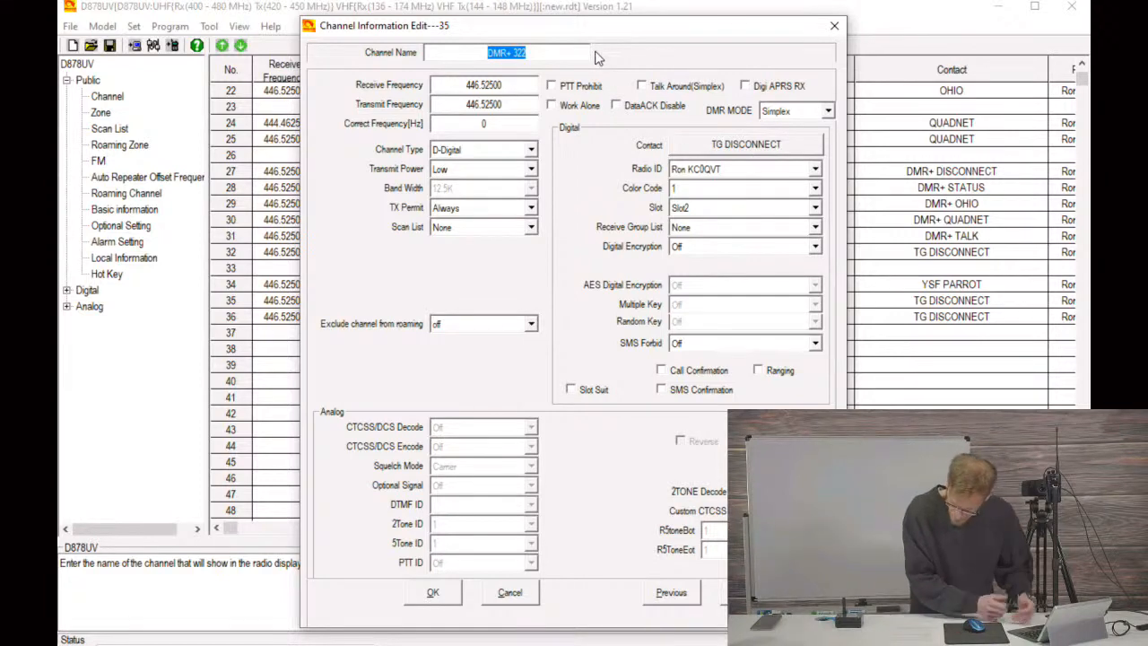
{"action": "type", "text": "YSF AMER"}
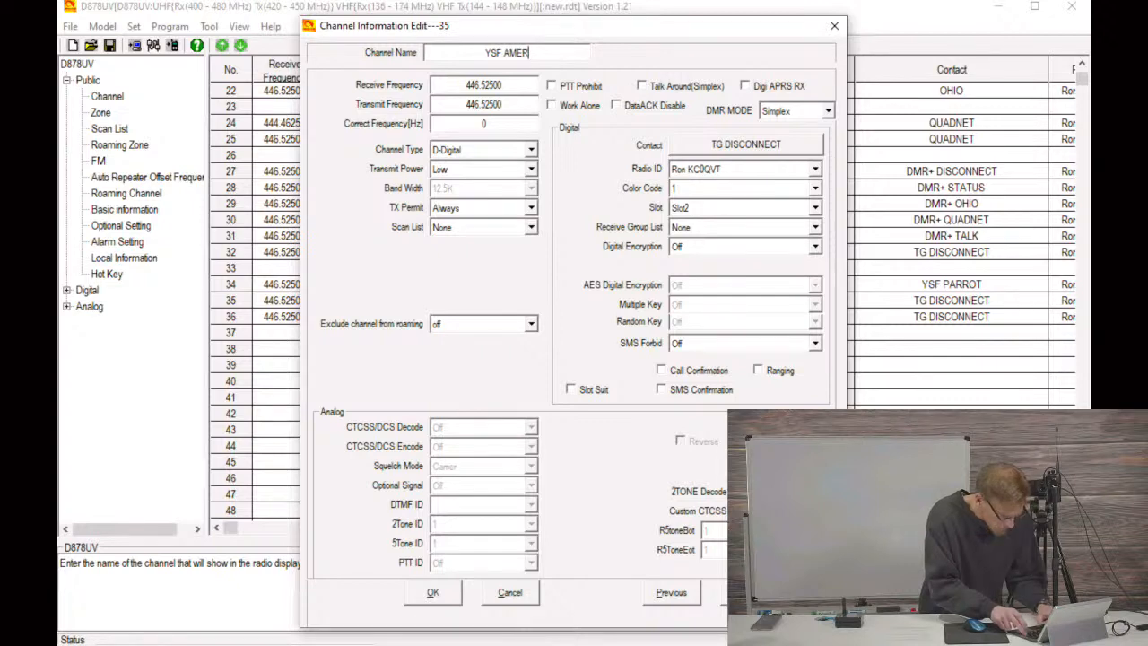
{"action": "type", "text": "ICA LINK"}
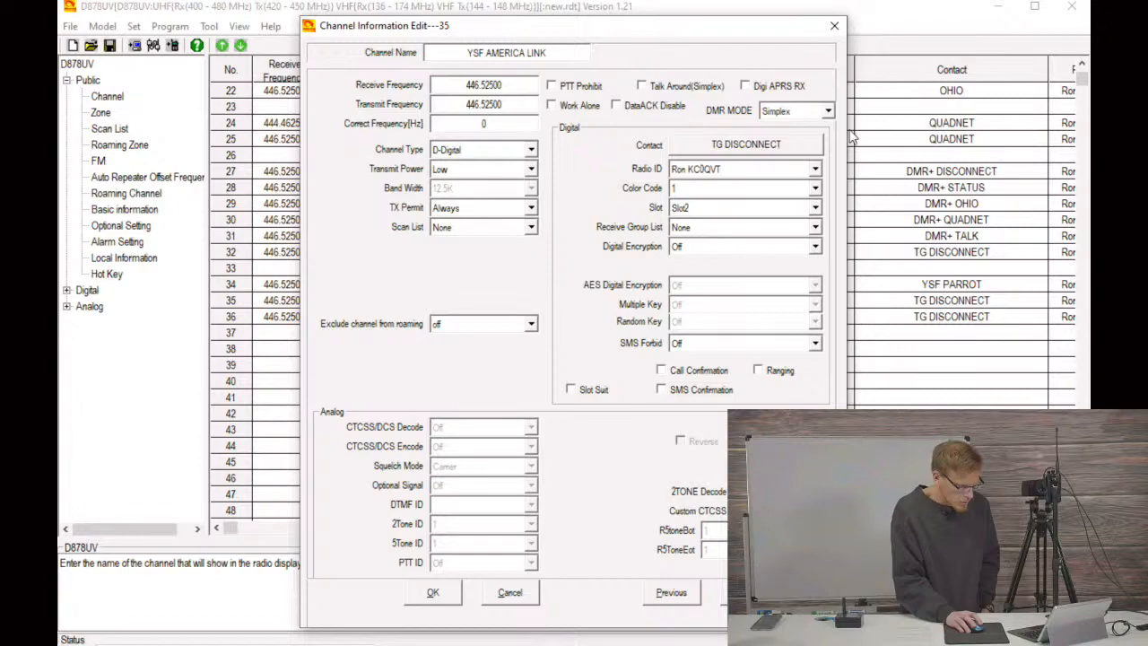
{"action": "left_click", "coordinate": [789, 144]}
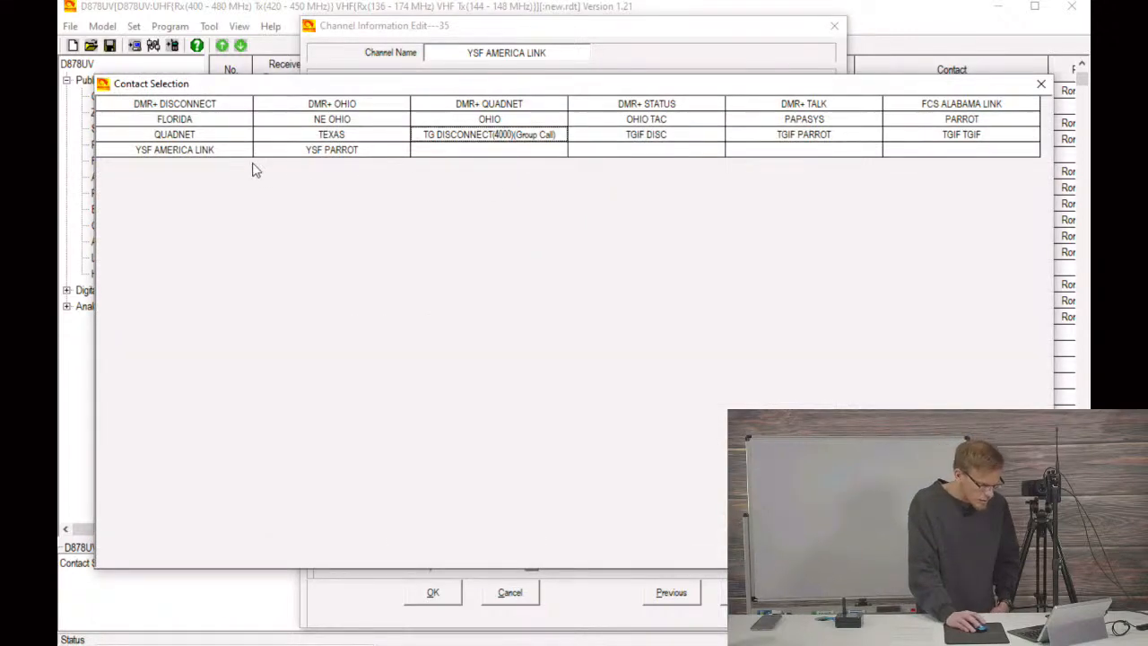
{"action": "double_click", "coordinate": [192, 152]}
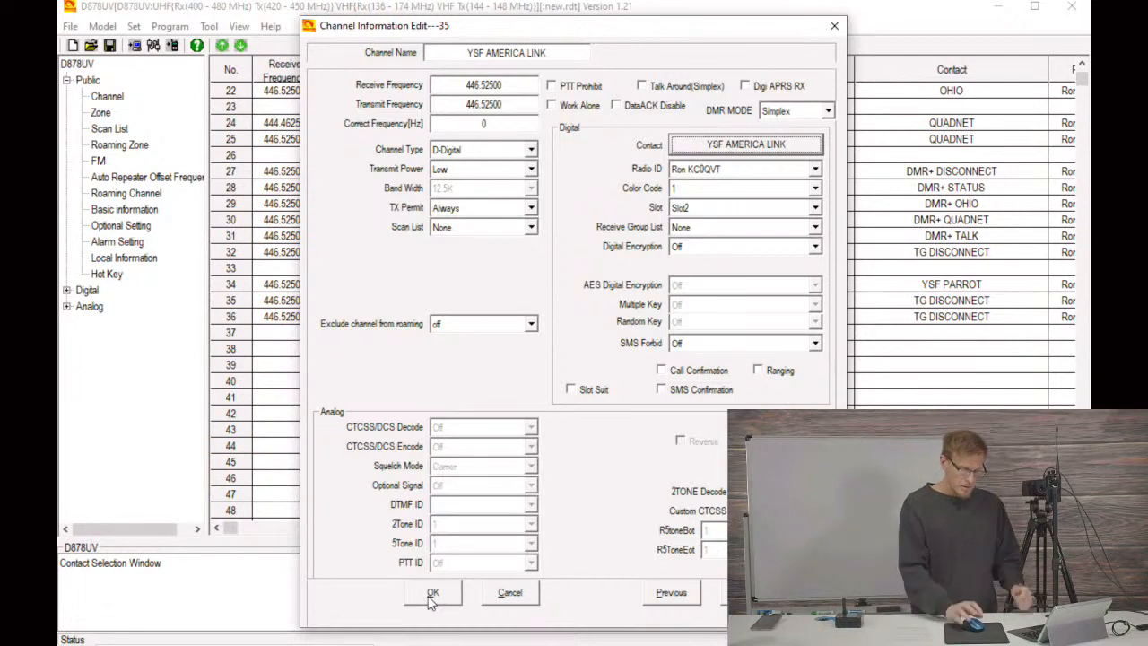
{"action": "left_click", "coordinate": [432, 595]}
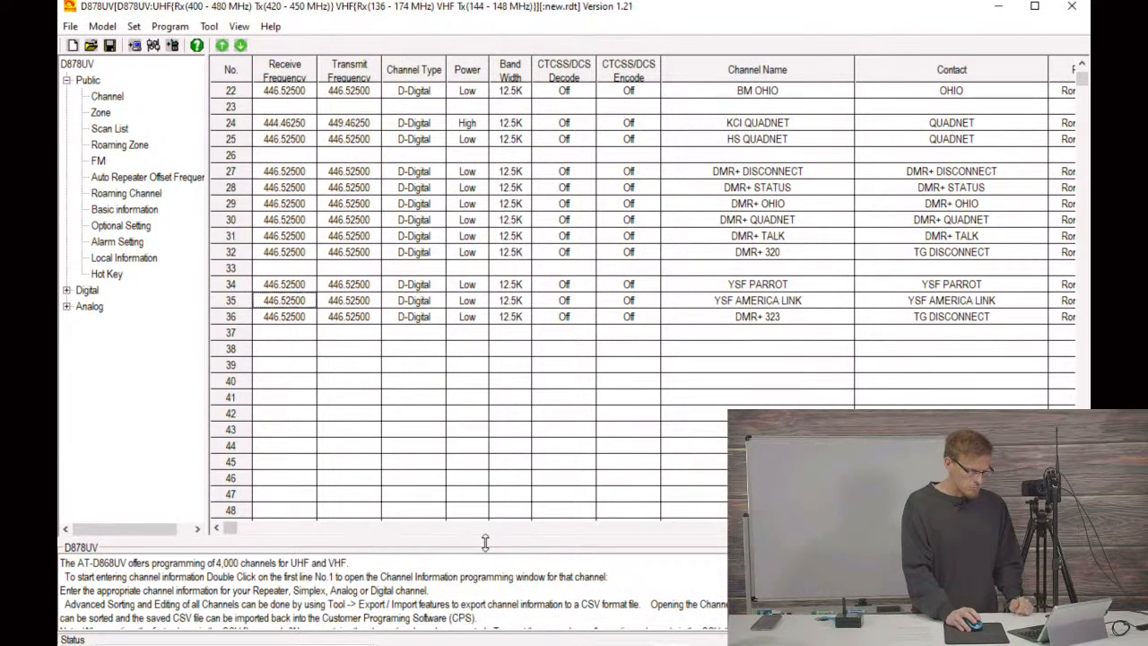
Step: Rename the channel in row 36 as FCS ALABAMA LINK and assign it the FCS ALABAMA LINK contact
{"action": "double_click", "coordinate": [284, 318]}
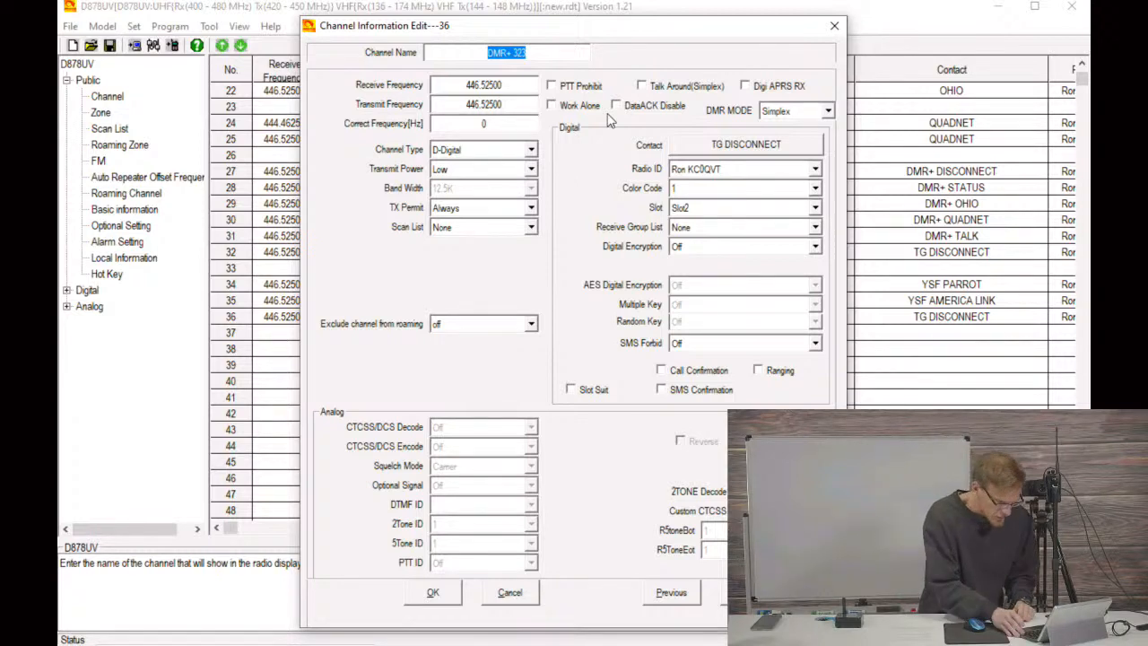
{"action": "type", "text": "FCS ALA"}
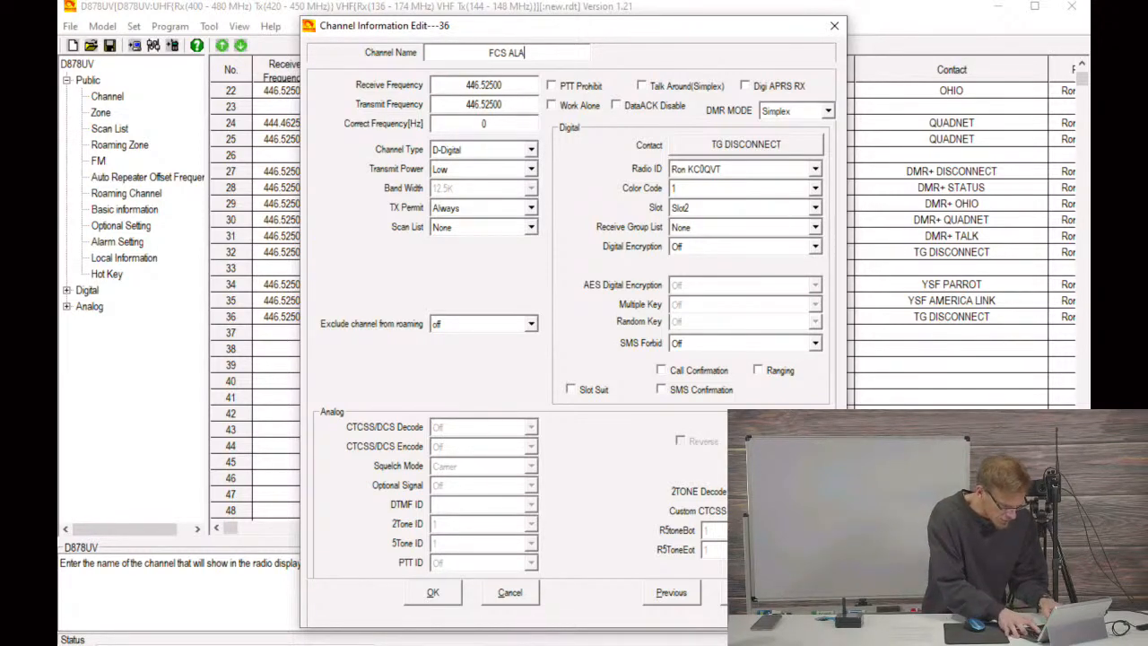
{"action": "type", "text": "BAMA"}
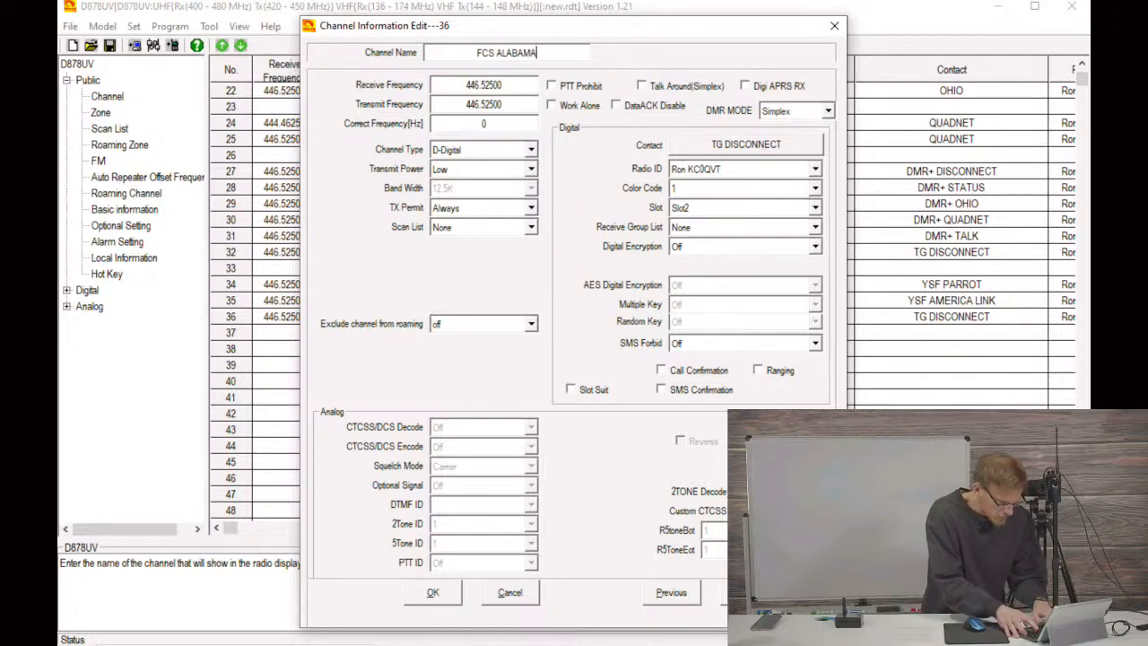
{"action": "type", "text": " LINK"}
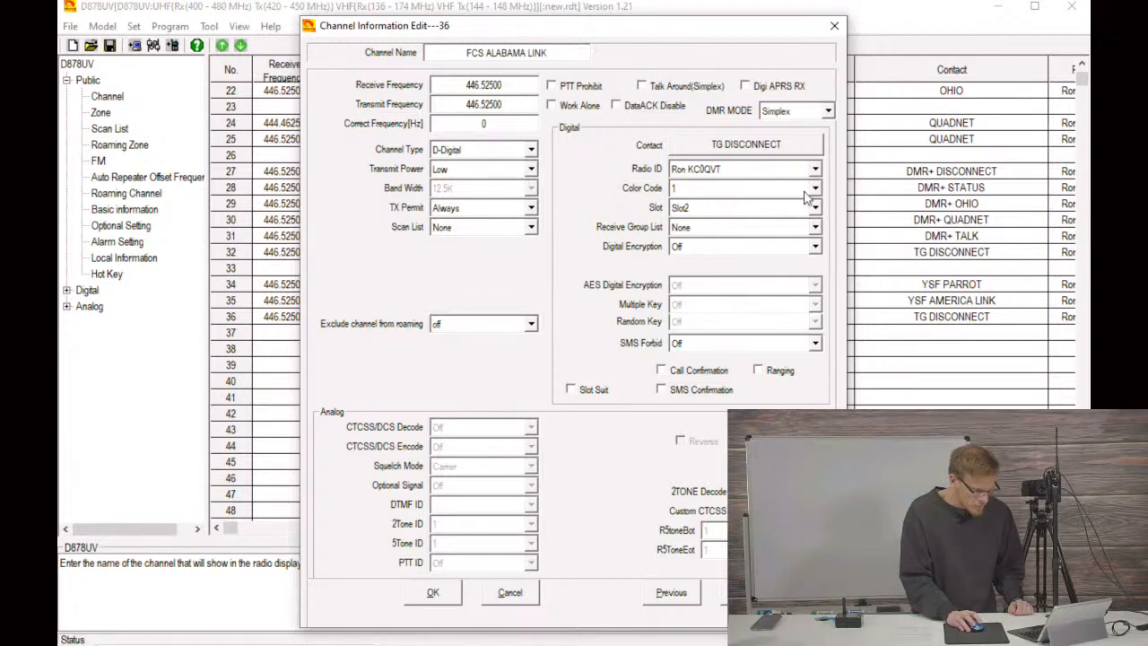
{"action": "left_click", "coordinate": [776, 151]}
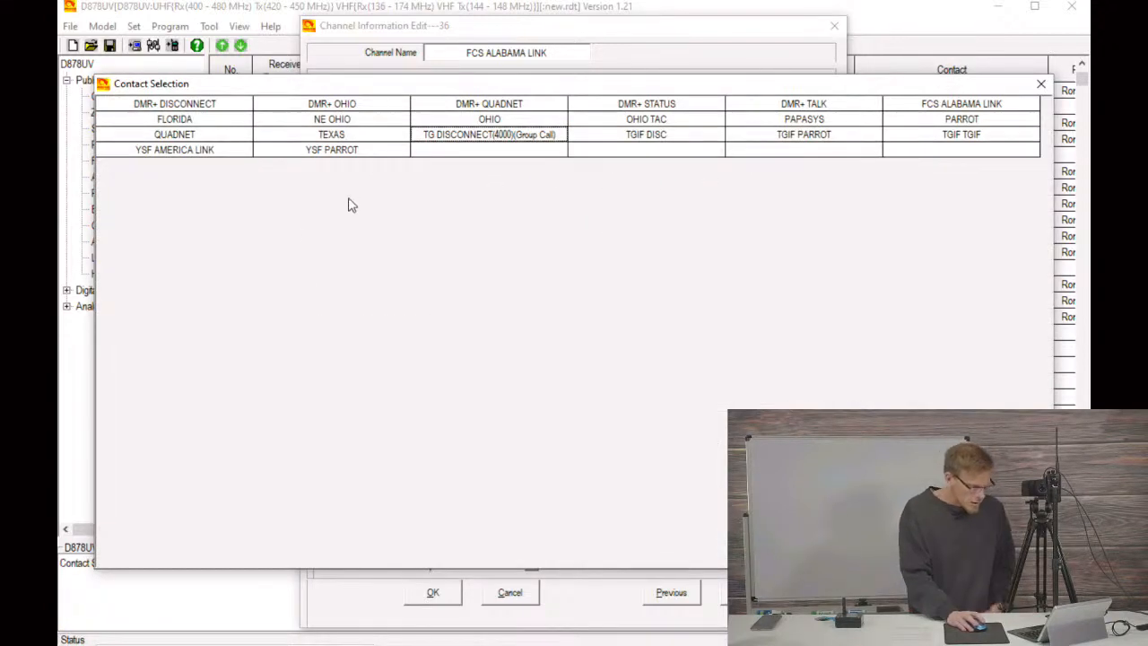
{"action": "left_click", "coordinate": [924, 107]}
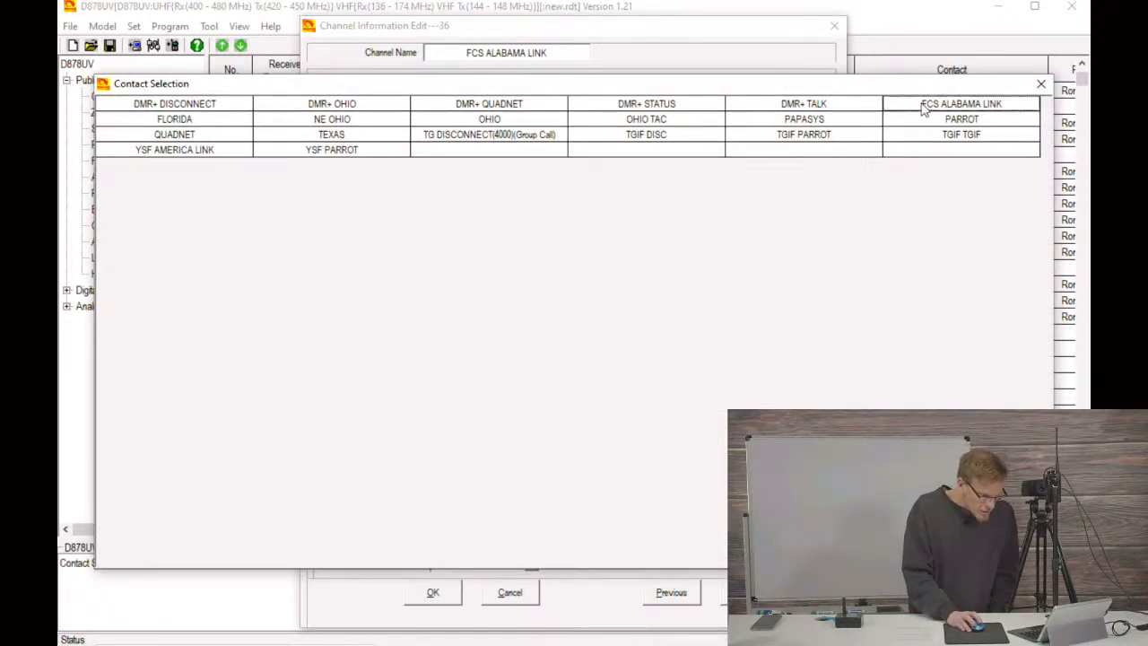
{"action": "double_click", "coordinate": [924, 108]}
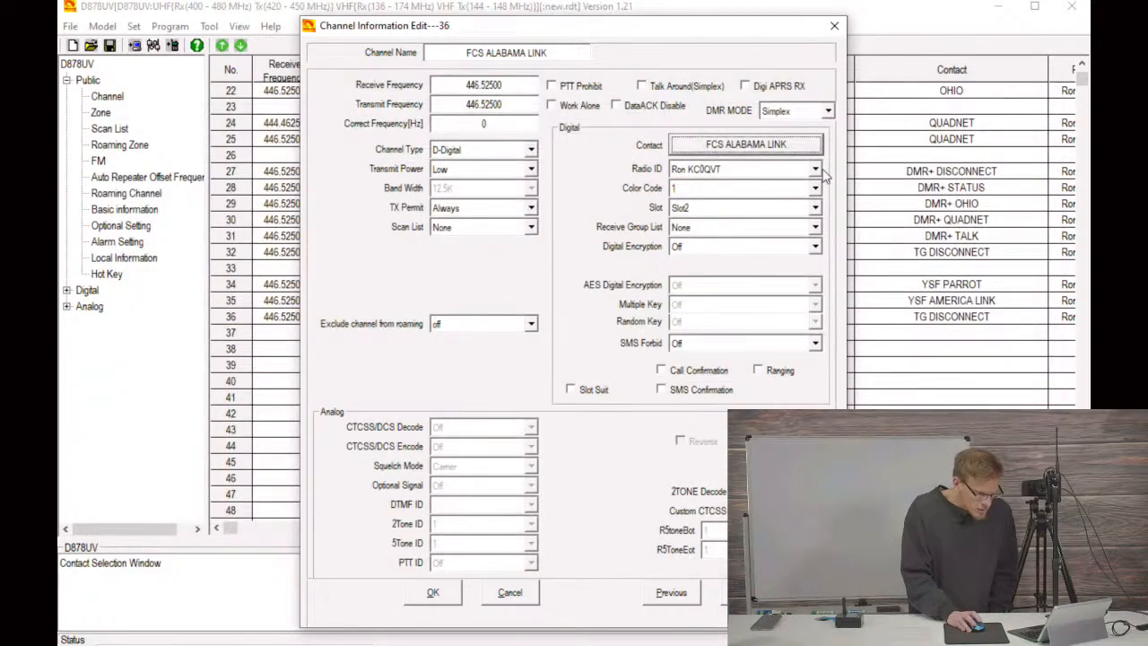
{"action": "left_click", "coordinate": [433, 592]}
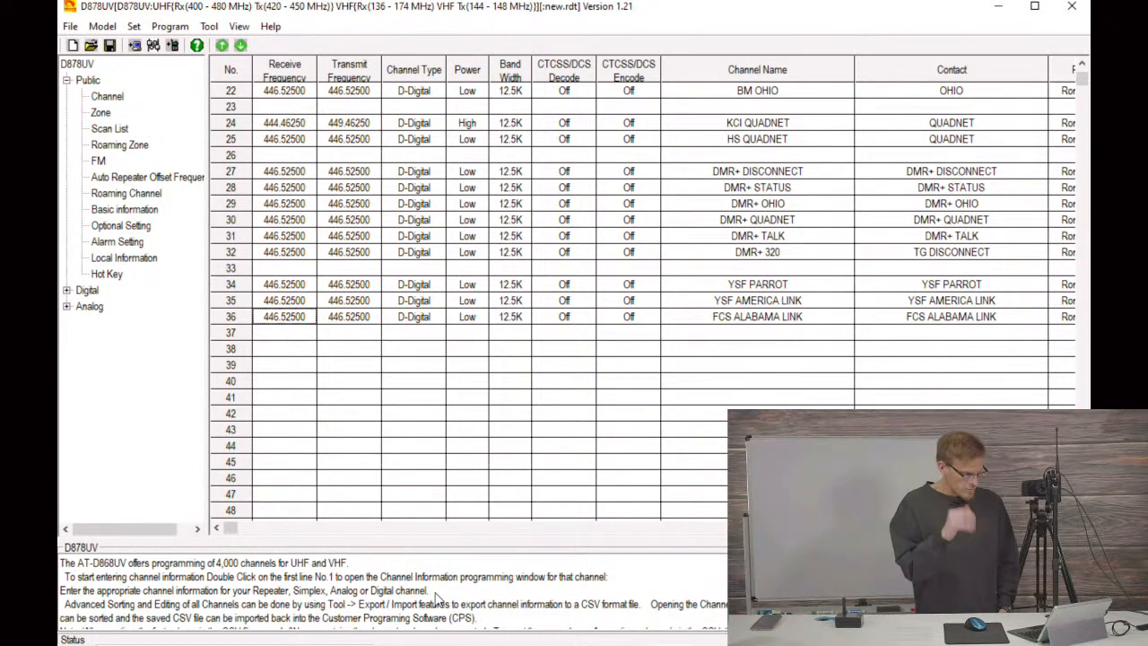
Step: Create zone 7 named YSF ZONE with the member channels YSF PARROT, YSF AMERICA LINK and FCS ALABAMA LINK
{"action": "left_click", "coordinate": [101, 113]}
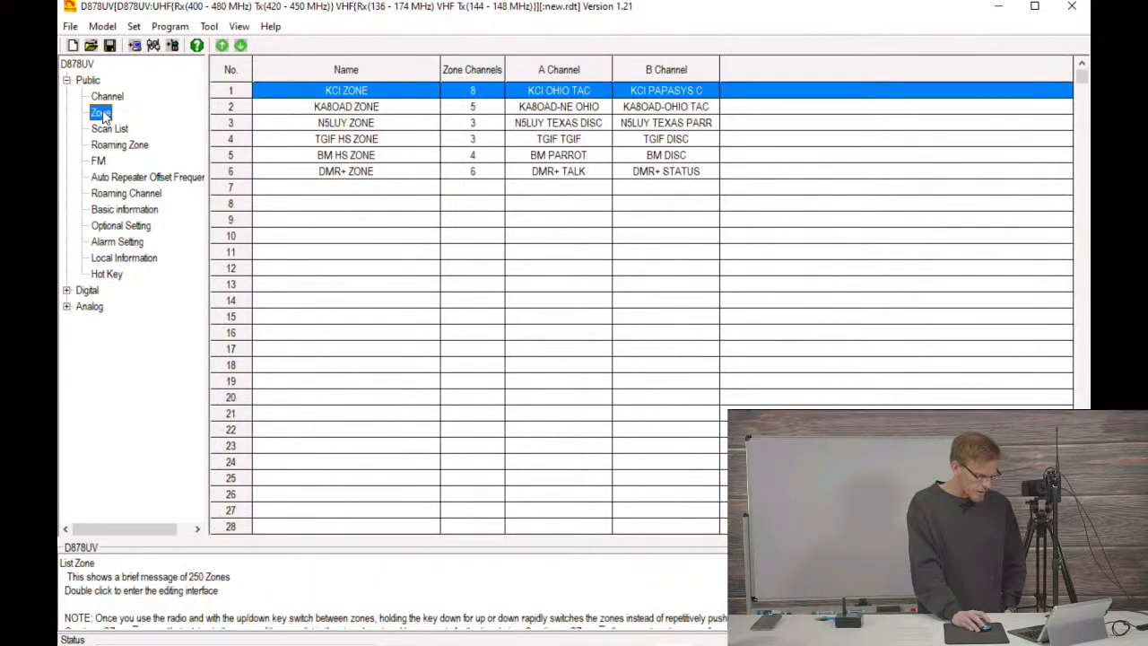
{"action": "double_click", "coordinate": [303, 187]}
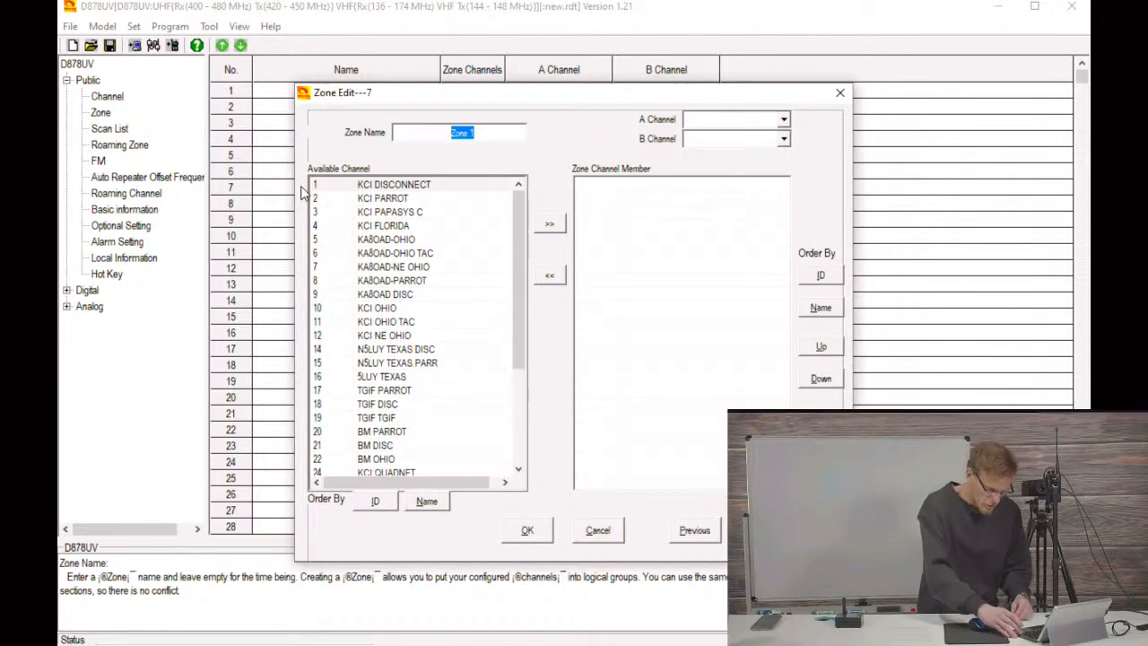
{"action": "type", "text": "YSF"}
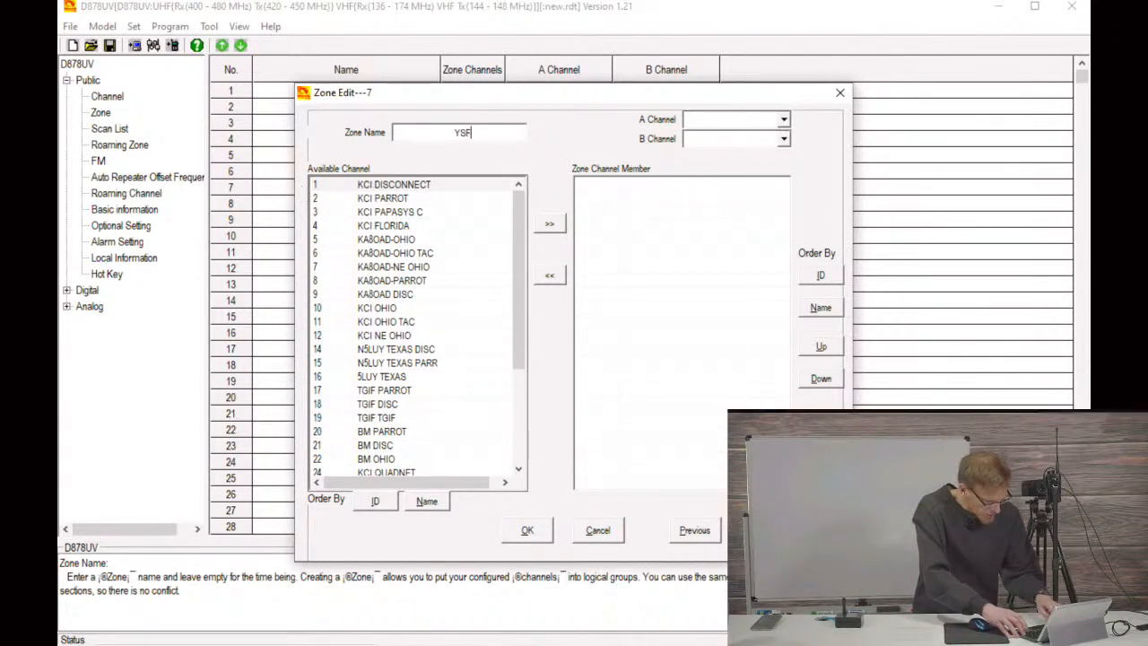
{"action": "type", "text": " ZONE"}
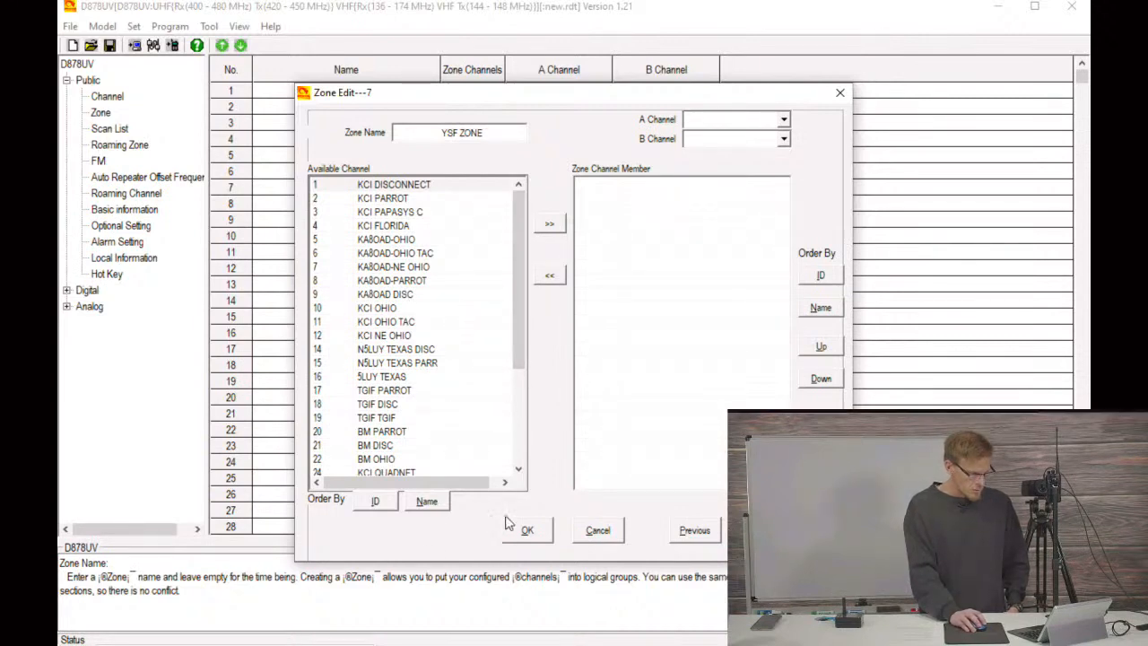
{"action": "scroll", "coordinate": [502, 457], "scroll_direction": "down", "scroll_amount": 4}
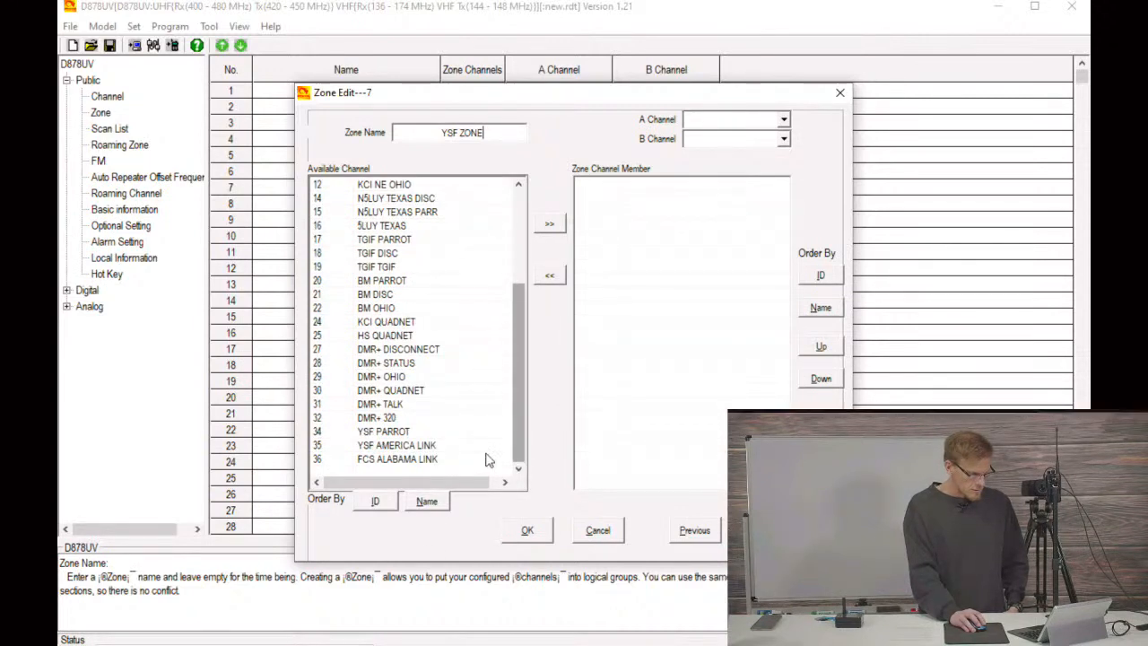
{"action": "left_click", "coordinate": [386, 432]}
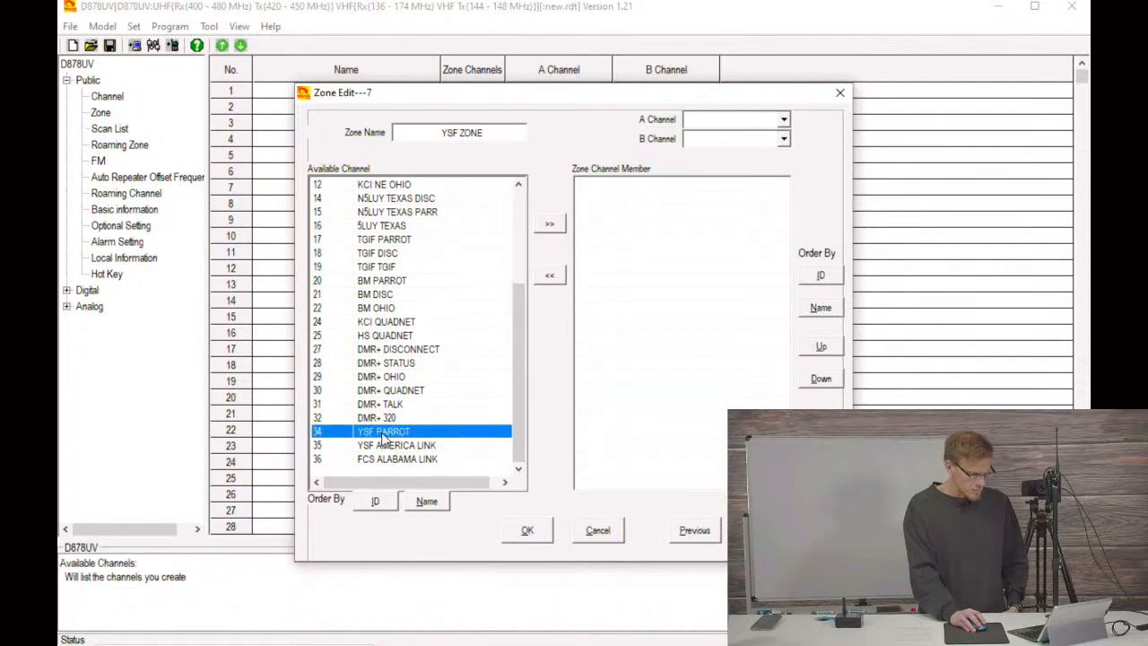
{"action": "left_click", "coordinate": [549, 226]}
{"action": "left_click", "coordinate": [549, 226]}
{"action": "left_click", "coordinate": [550, 226]}
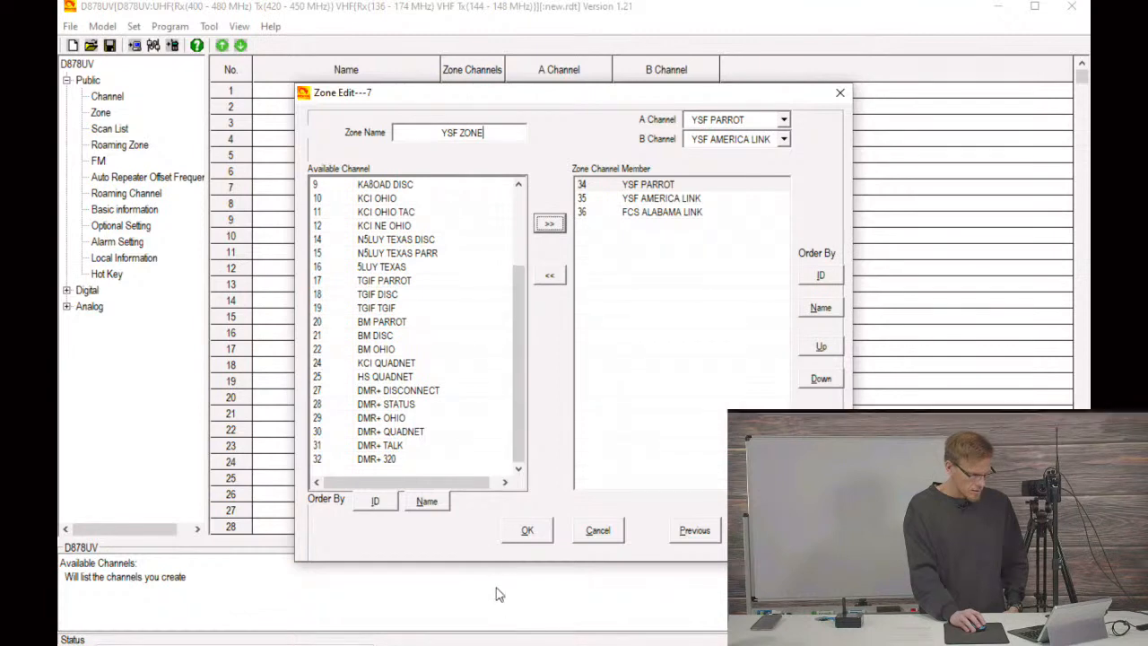
{"action": "left_click", "coordinate": [527, 530]}
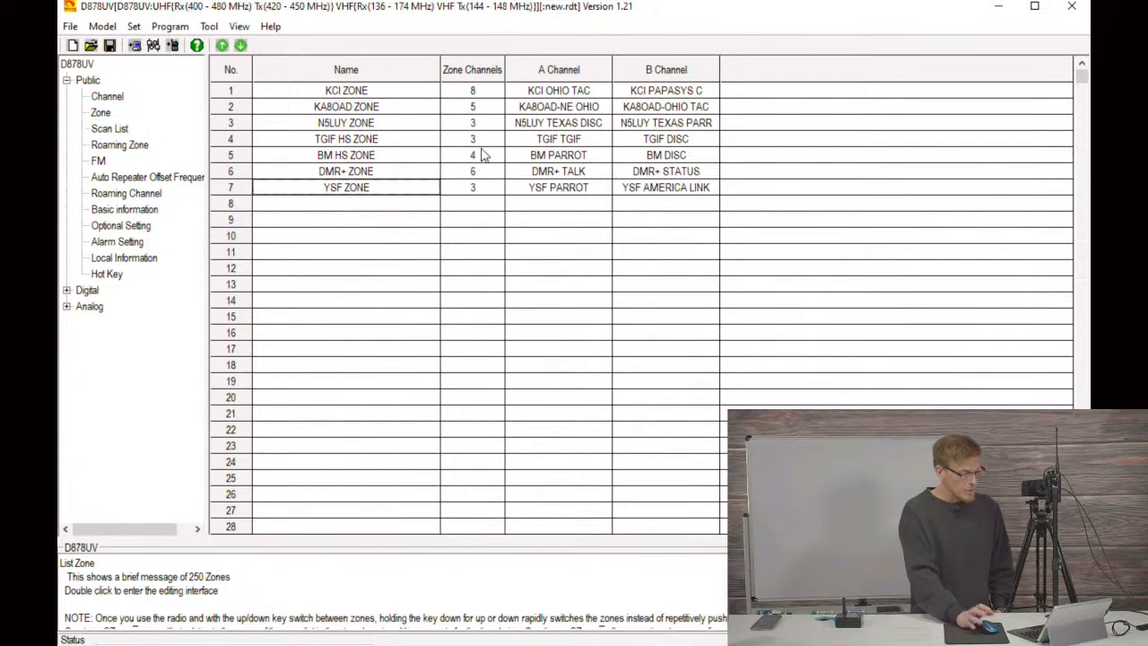
Step: Write the codeplug to the radio with only Other Data included, leaving out the Digital Contact List
{"action": "key", "text": "Up"}
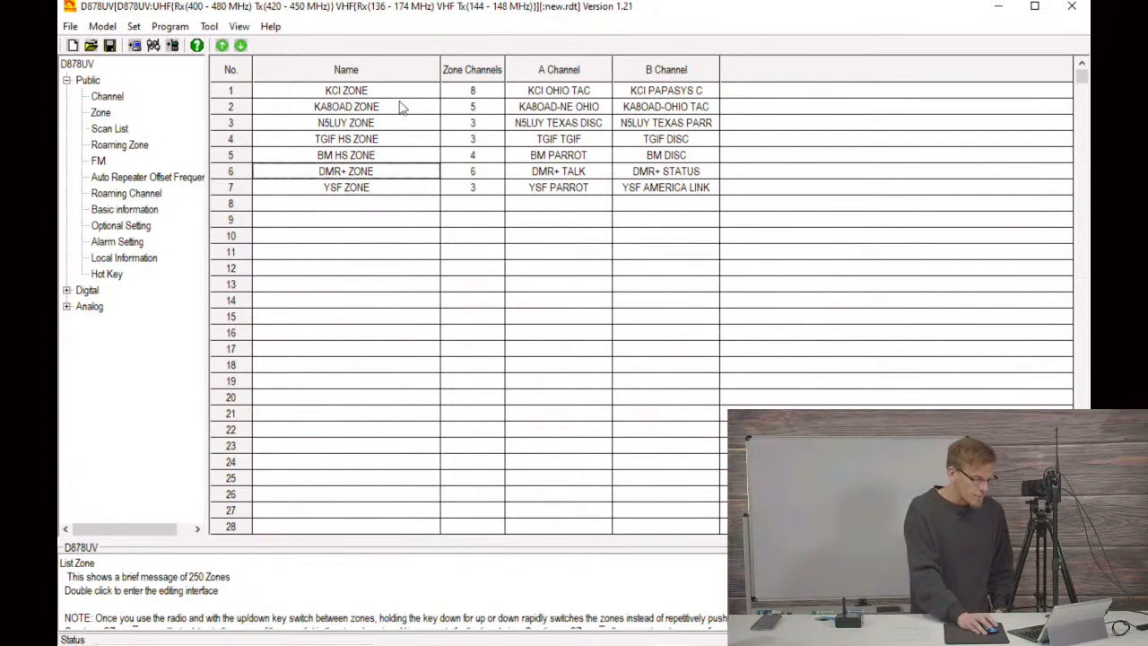
{"action": "left_click", "coordinate": [182, 28]}
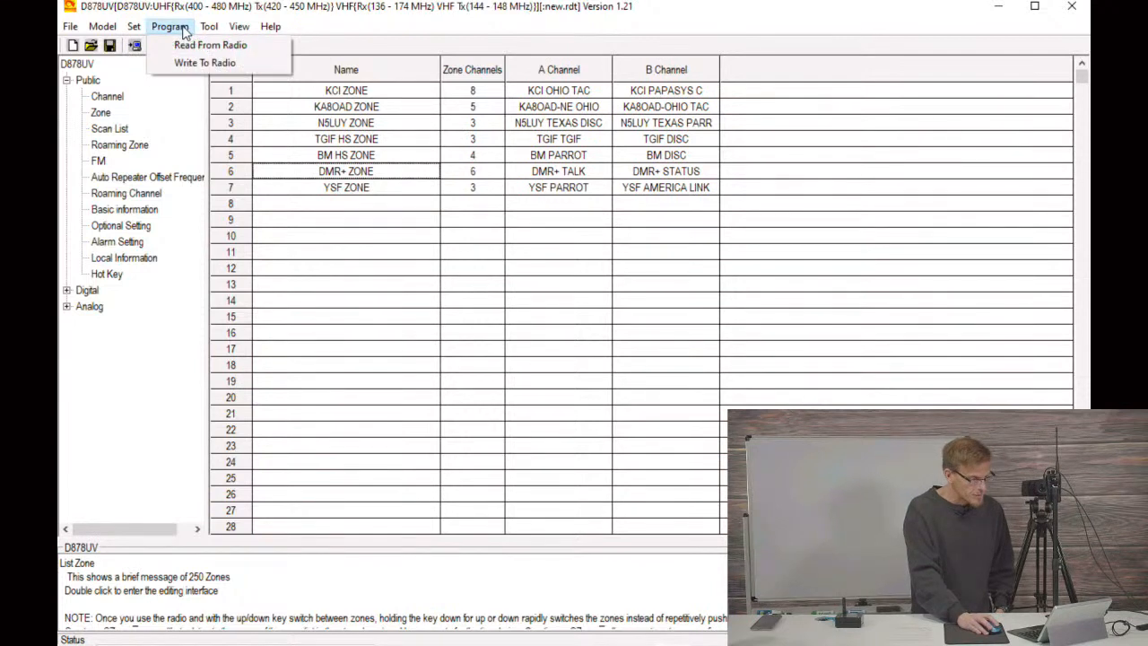
{"action": "left_click", "coordinate": [210, 65]}
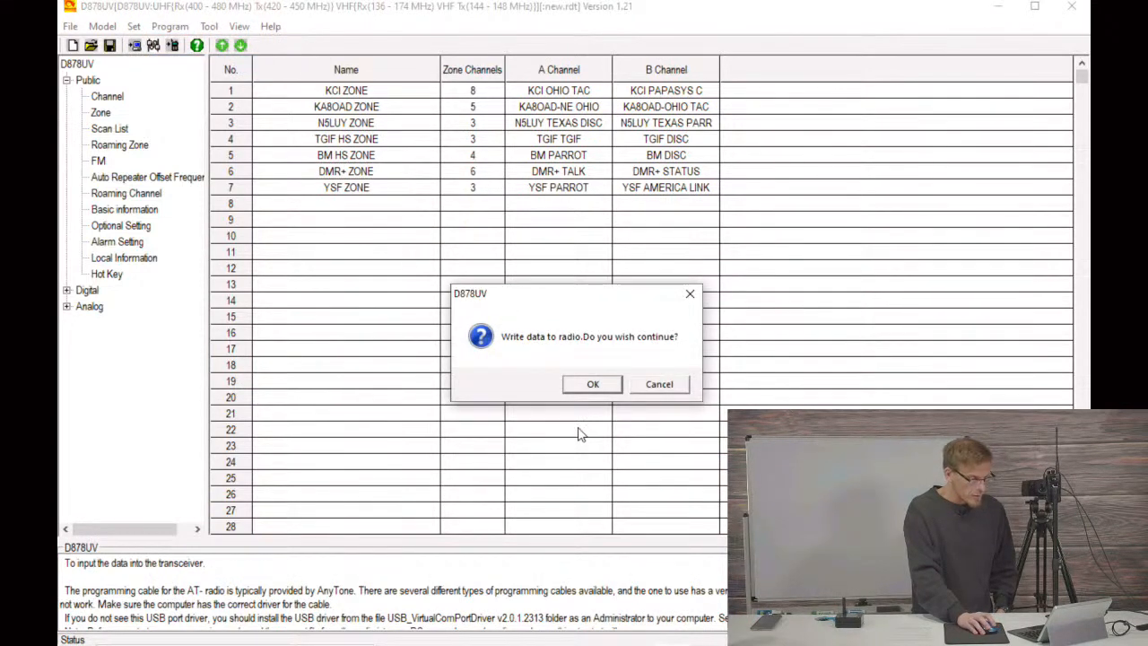
{"action": "left_click", "coordinate": [592, 385]}
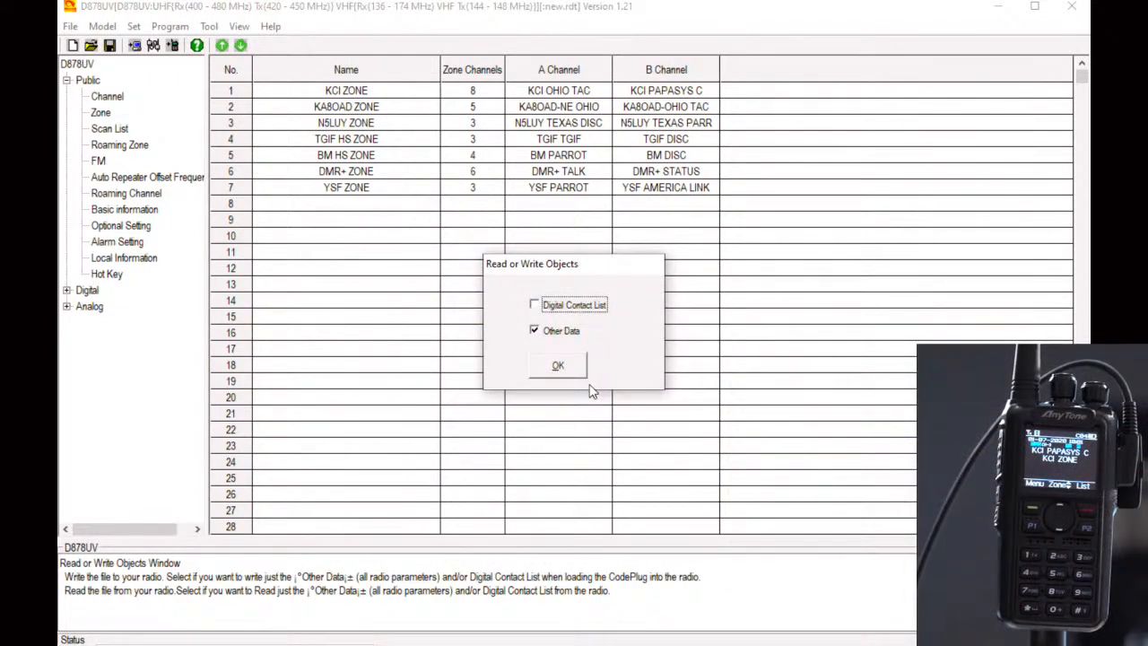
{"action": "left_click", "coordinate": [578, 371]}
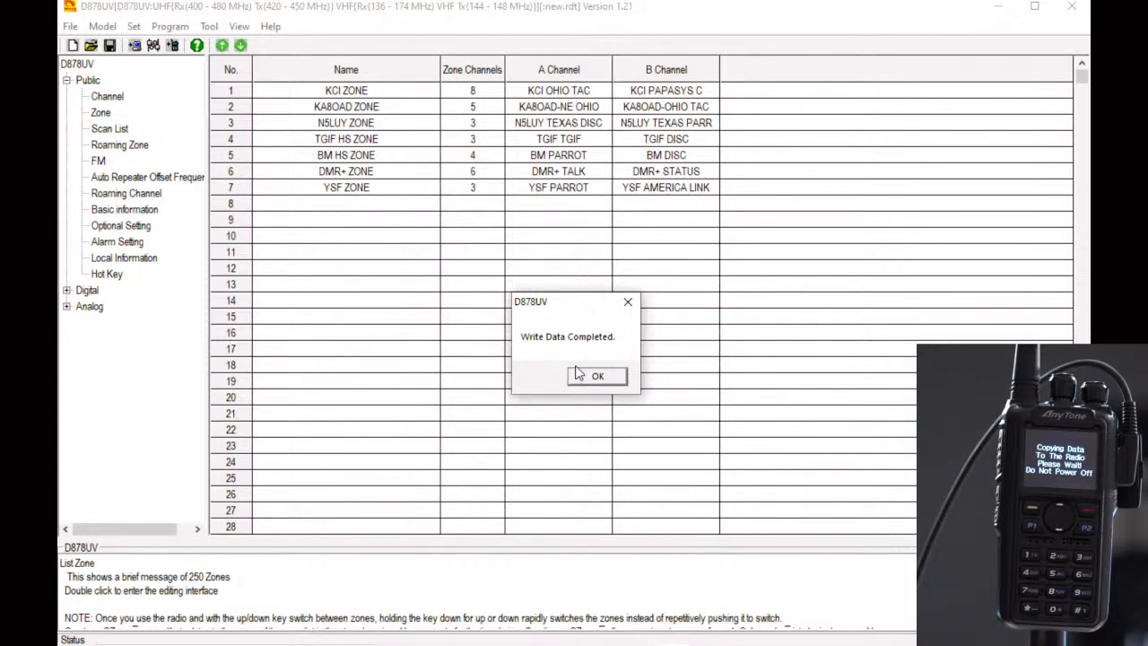
{"action": "left_click", "coordinate": [596, 377]}
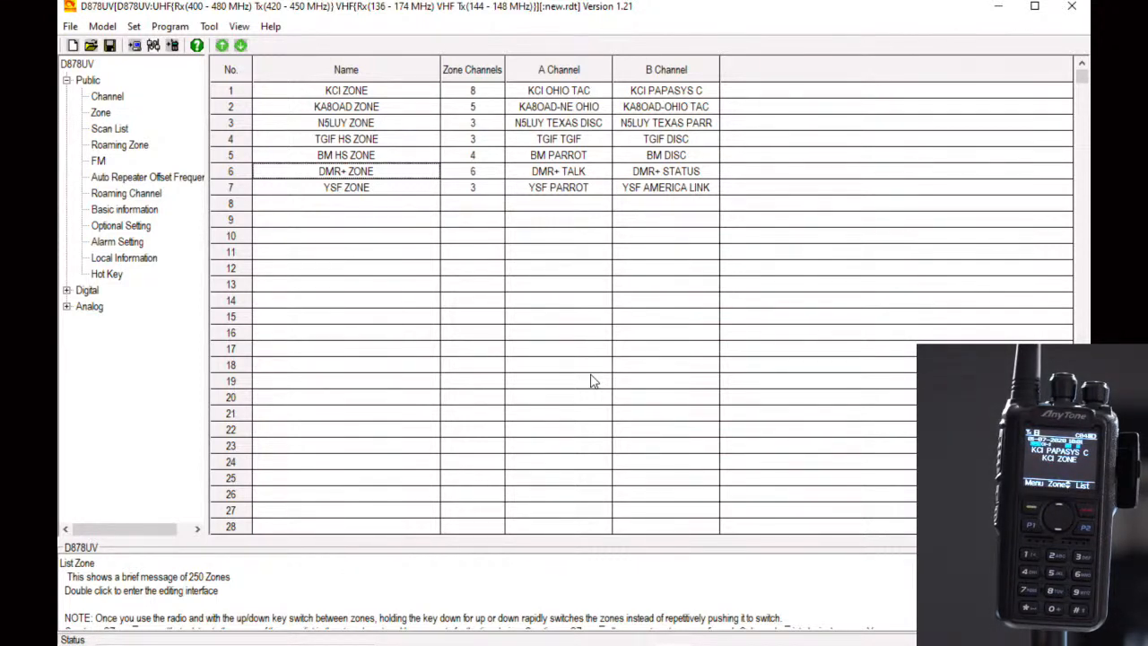
Step: Switch to the Pi-Star dashboard in Chrome and view the gateway activity and hotspot status
{"action": "mouse_move", "coordinate": [224, 642]}
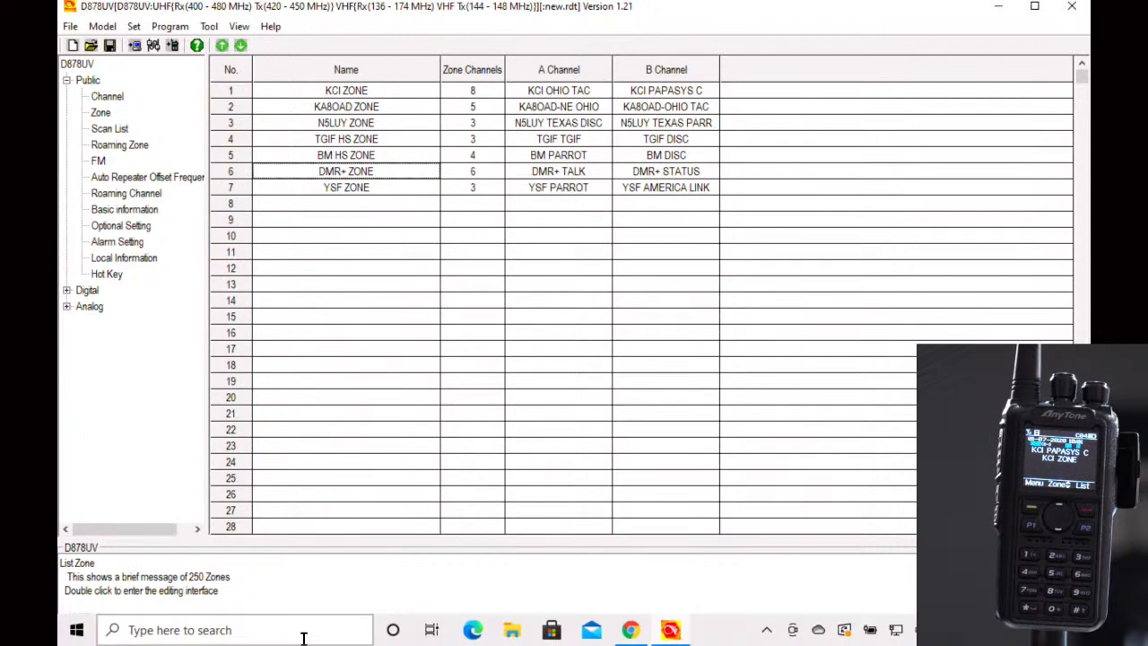
{"action": "left_click", "coordinate": [632, 631]}
{"action": "left_click", "coordinate": [556, 16]}
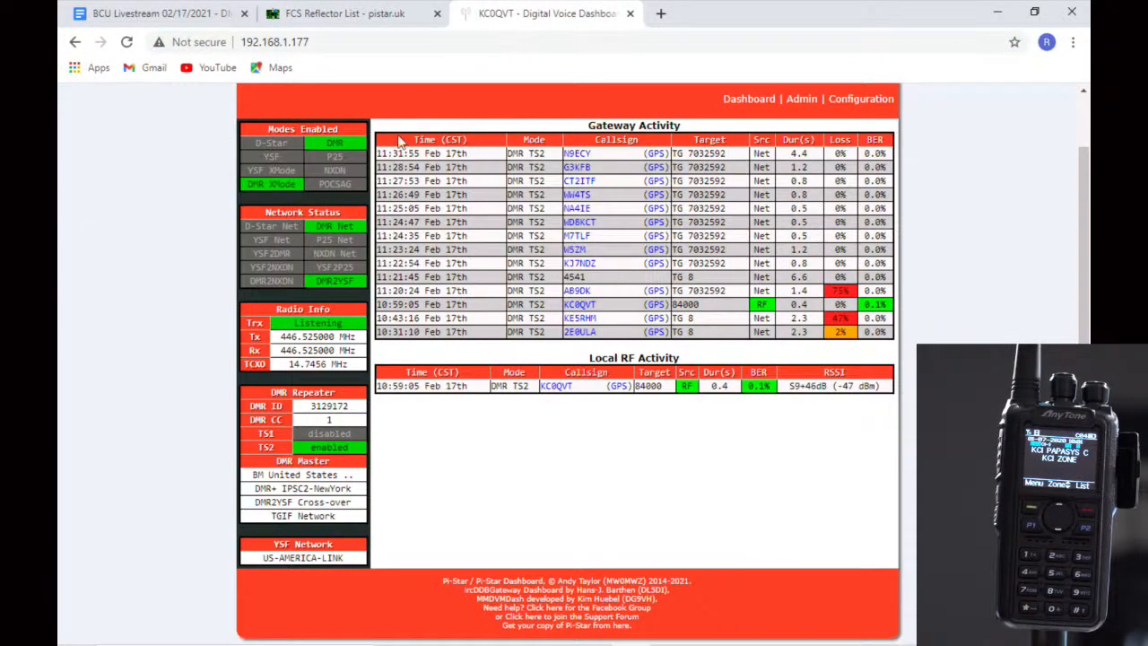
{"action": "scroll", "coordinate": [718, 171], "scroll_direction": "up", "scroll_amount": 1}
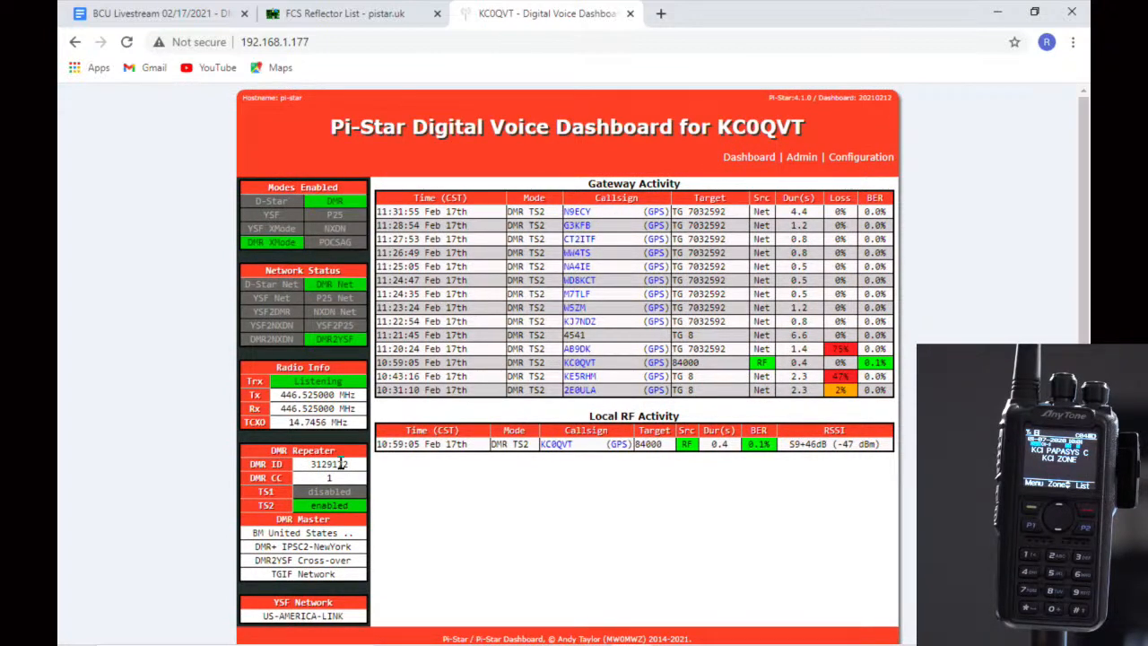
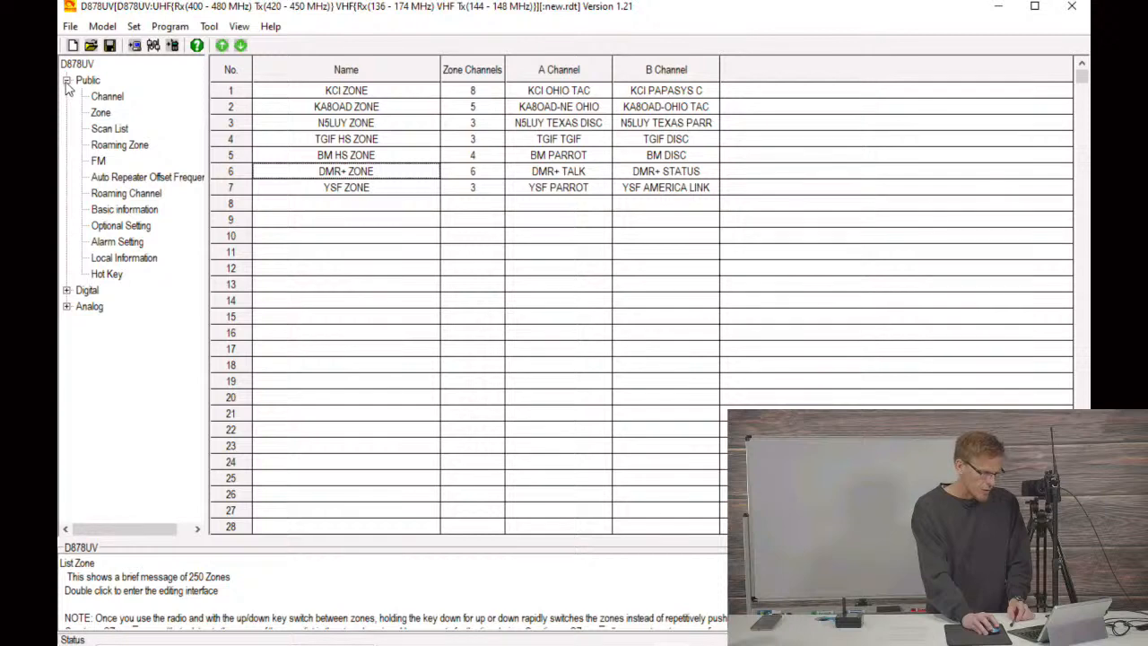
Step: Open the radio's Optional Setting dialog and view the Key Function assignments
{"action": "left_click", "coordinate": [116, 227]}
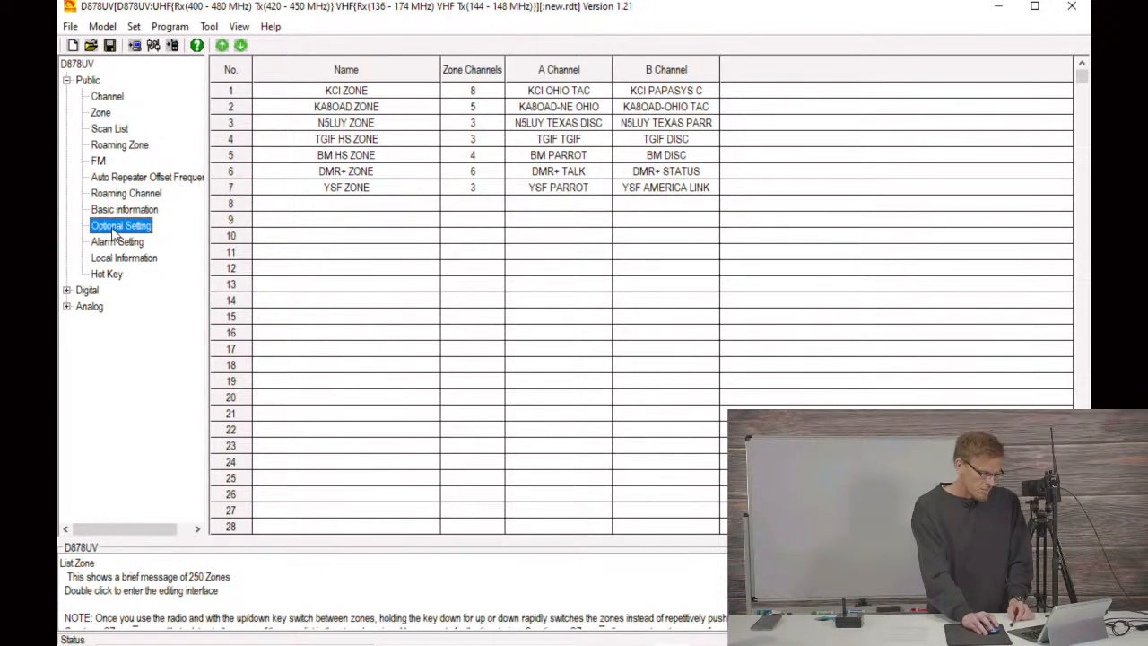
{"action": "double_click", "coordinate": [118, 230]}
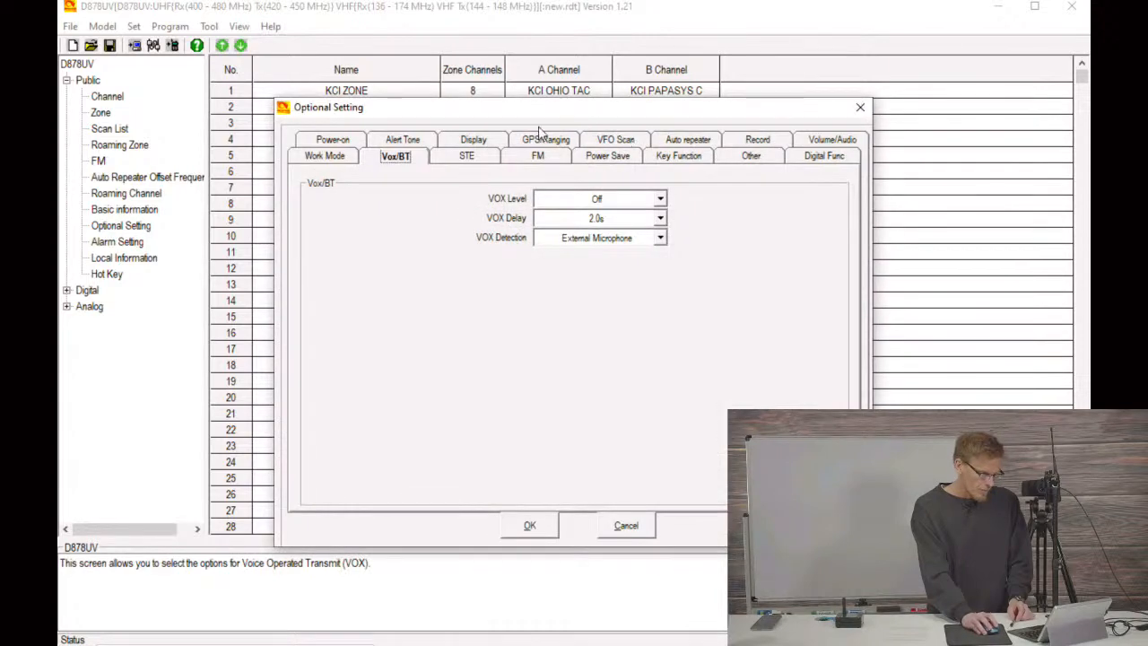
{"action": "left_click", "coordinate": [662, 158]}
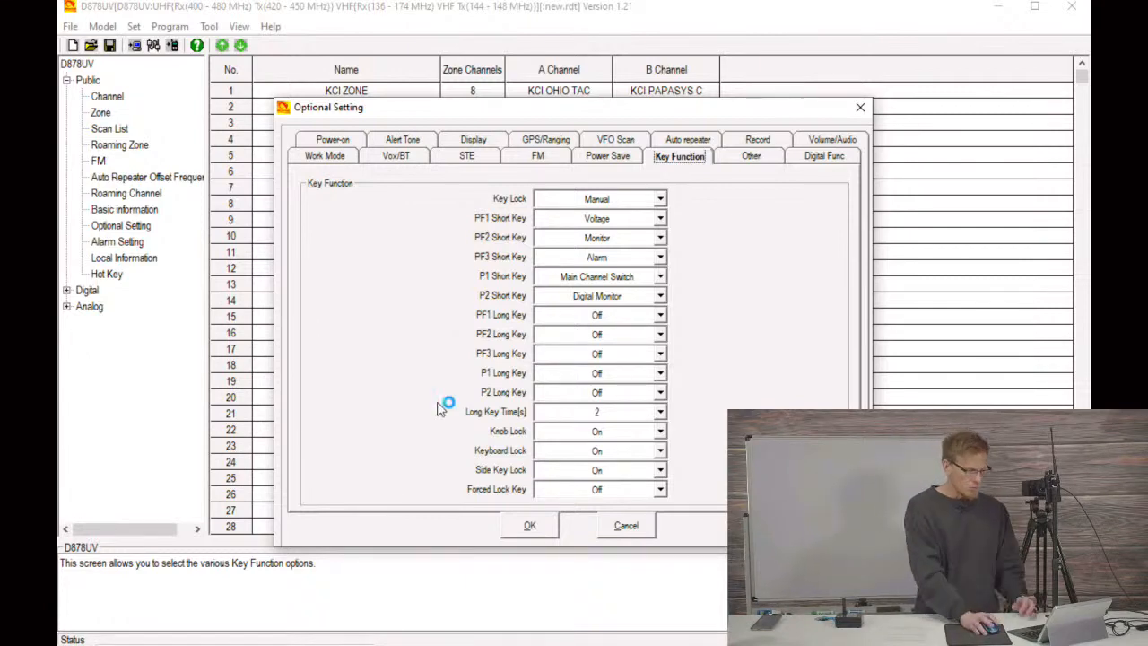
Step: Switch to the Pi-Star dashboard in Chrome to check the DMR Master and YSF Network status, and return to the D878UV programming software
{"action": "mouse_move", "coordinate": [434, 635]}
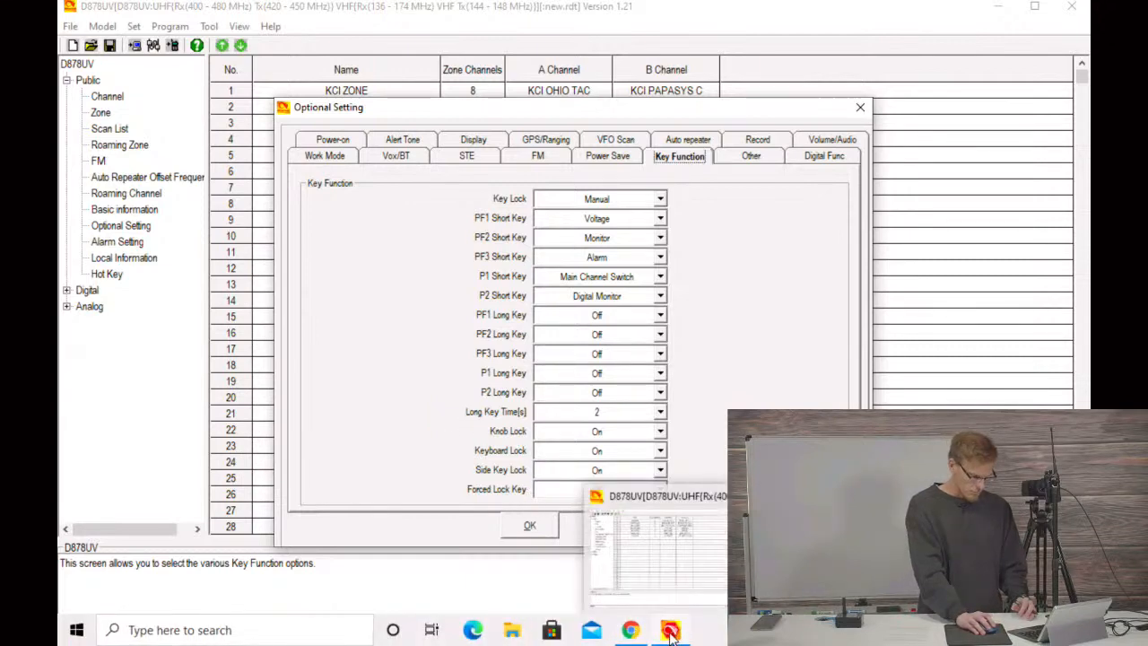
{"action": "left_click", "coordinate": [629, 632]}
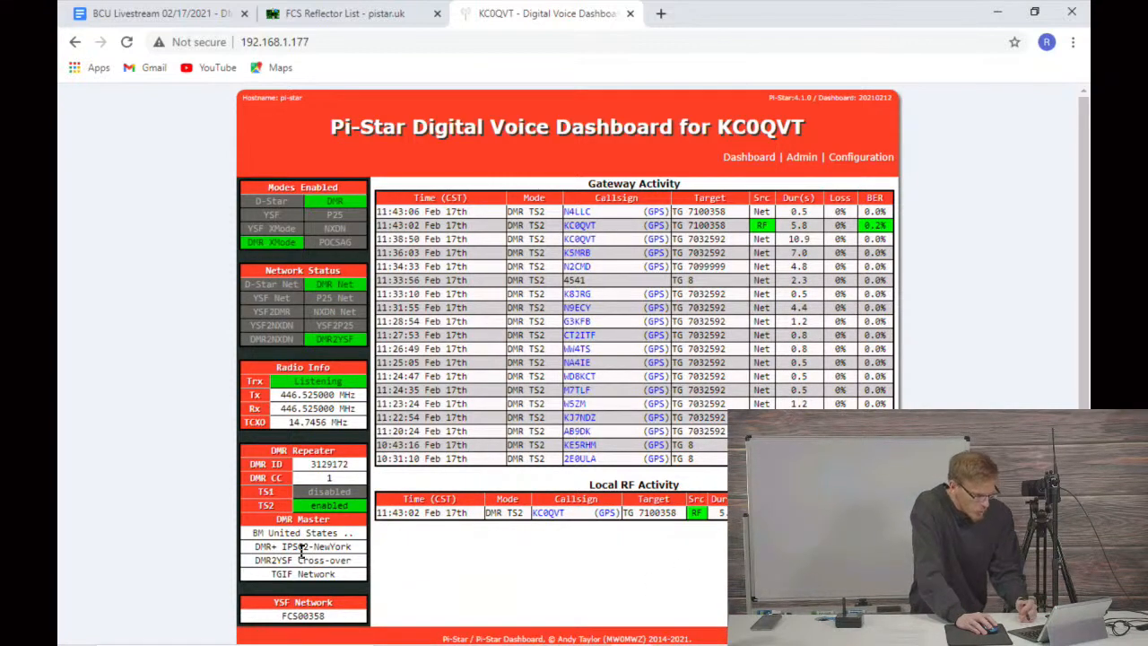
{"action": "scroll", "coordinate": [312, 556], "scroll_direction": "down", "scroll_amount": 1}
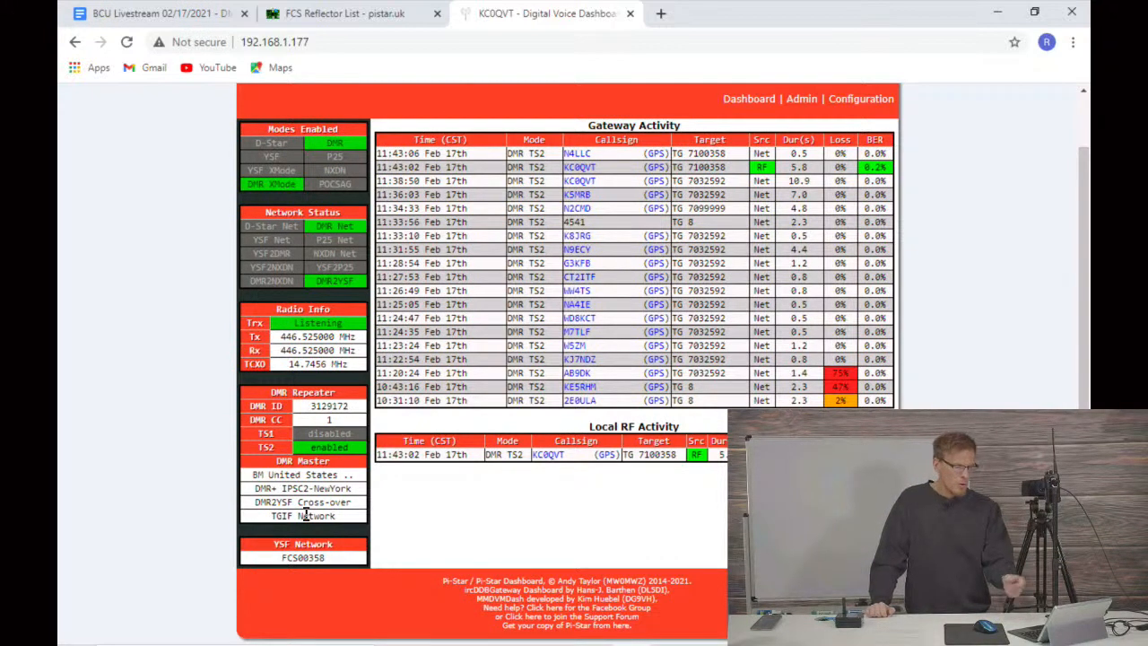
{"action": "mouse_move", "coordinate": [432, 643]}
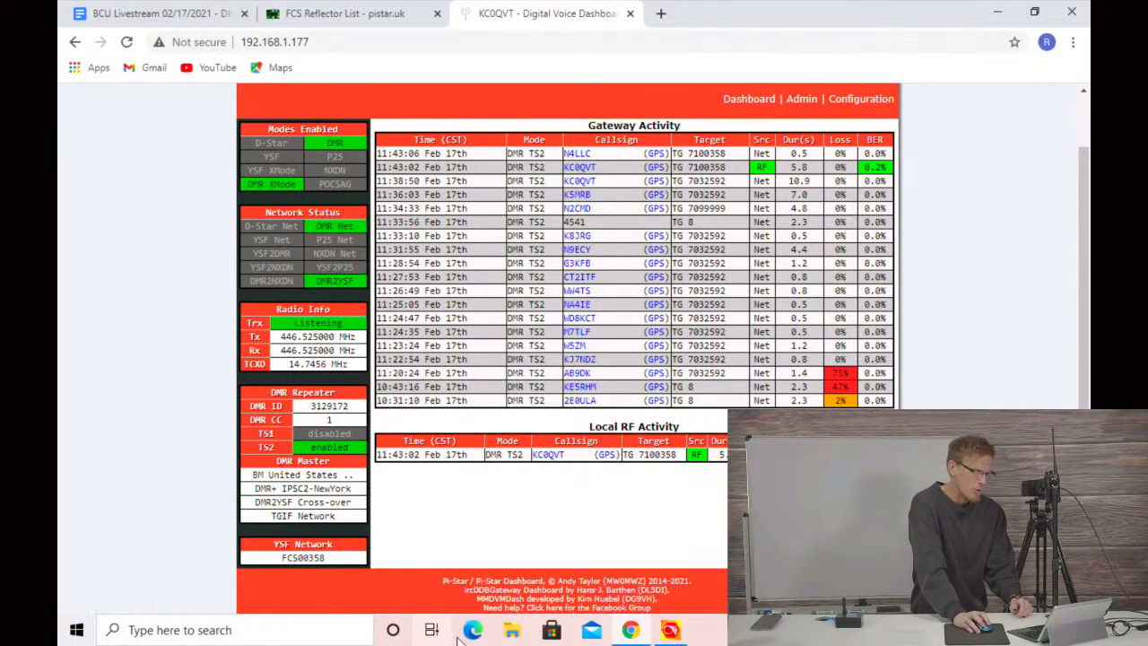
{"action": "left_click", "coordinate": [669, 633]}
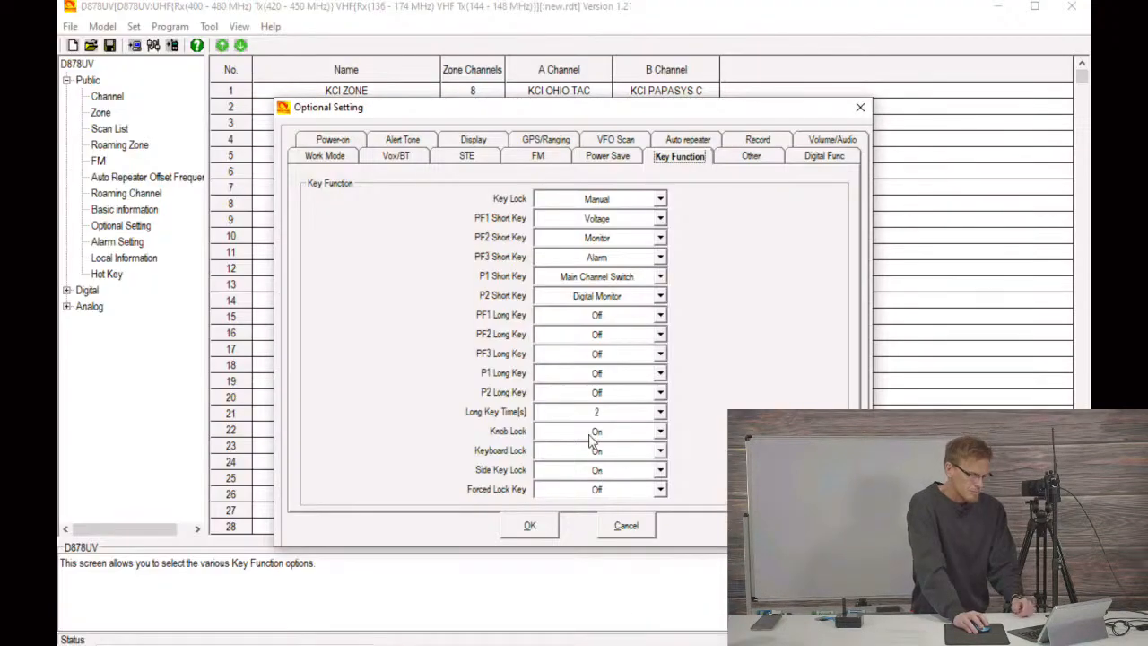